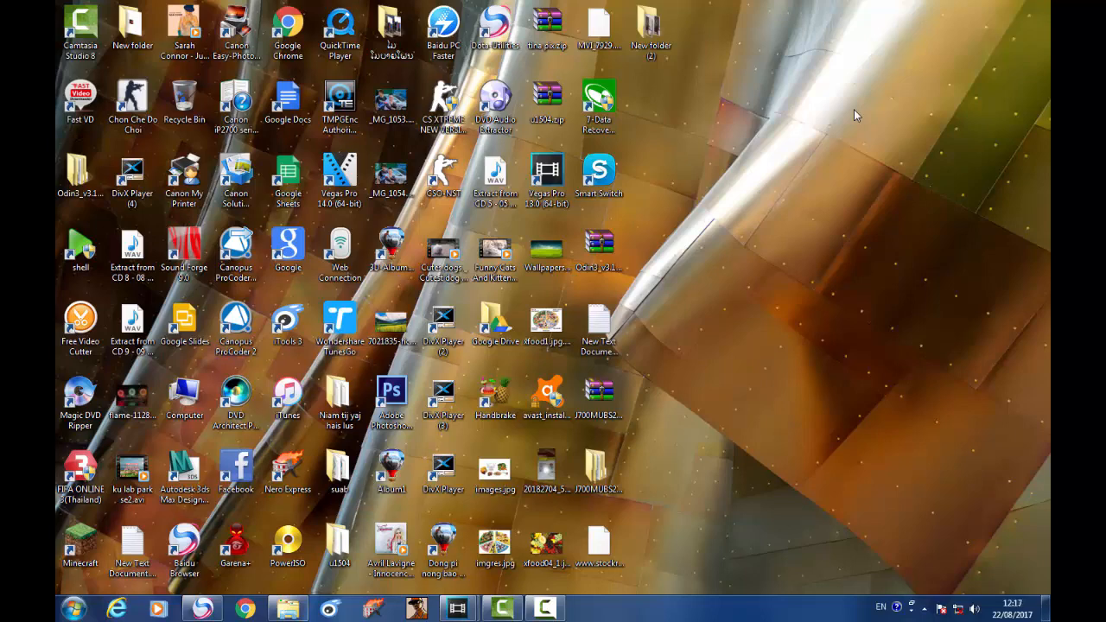
- Refresh the Windows desktop and switch to the open Vegas Pro 13.0 project
right_click(759, 111)
right_click(746, 129)
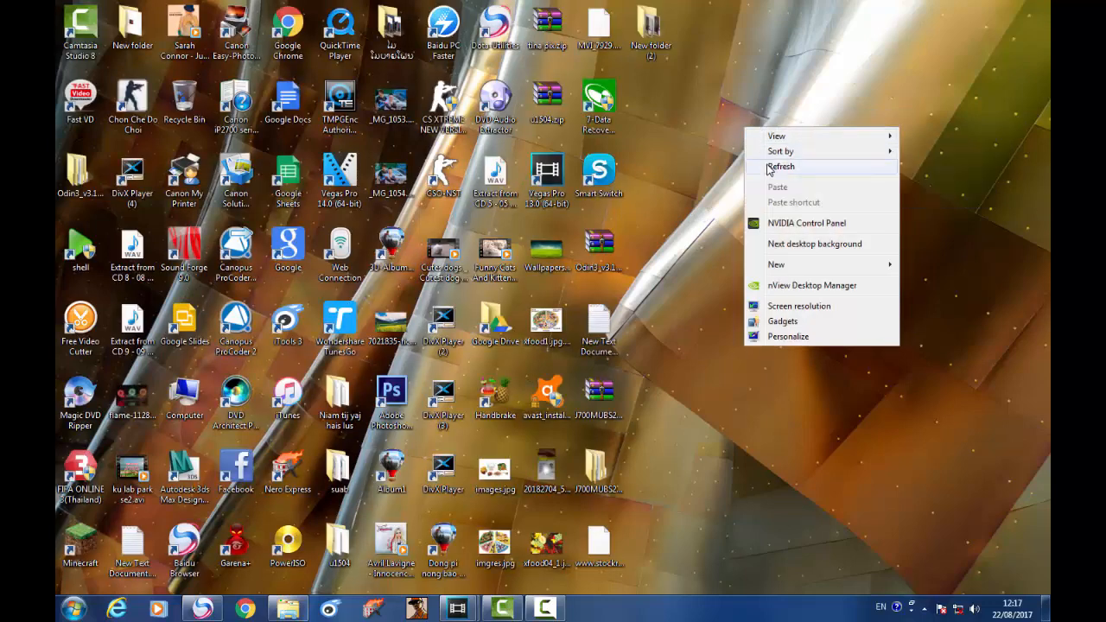
left_click(766, 167)
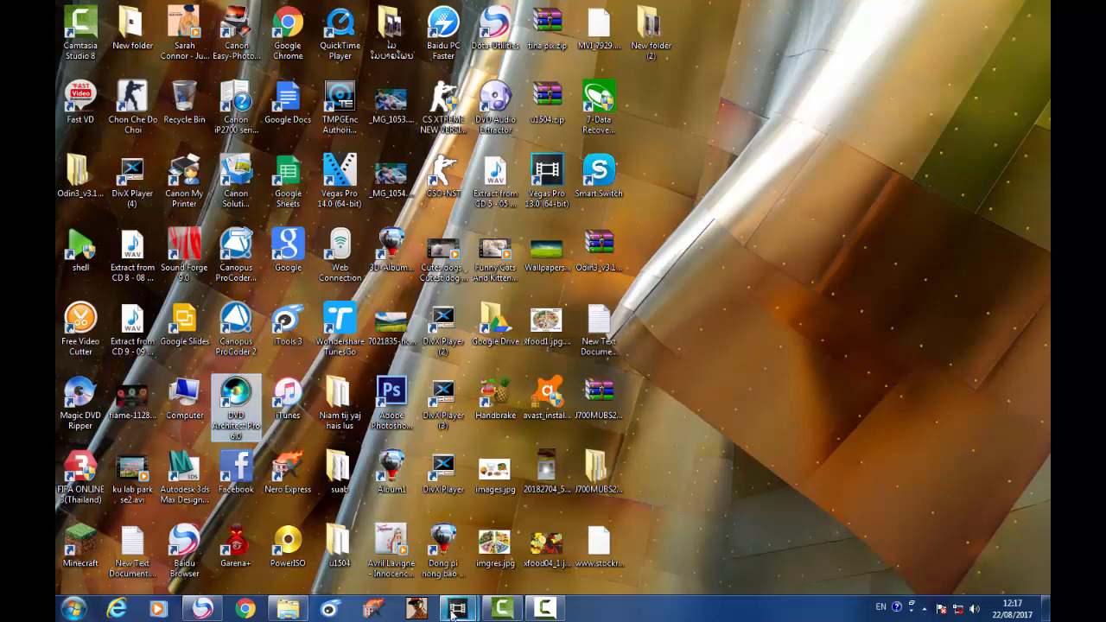
mouse_move(452, 612)
left_click(384, 534)
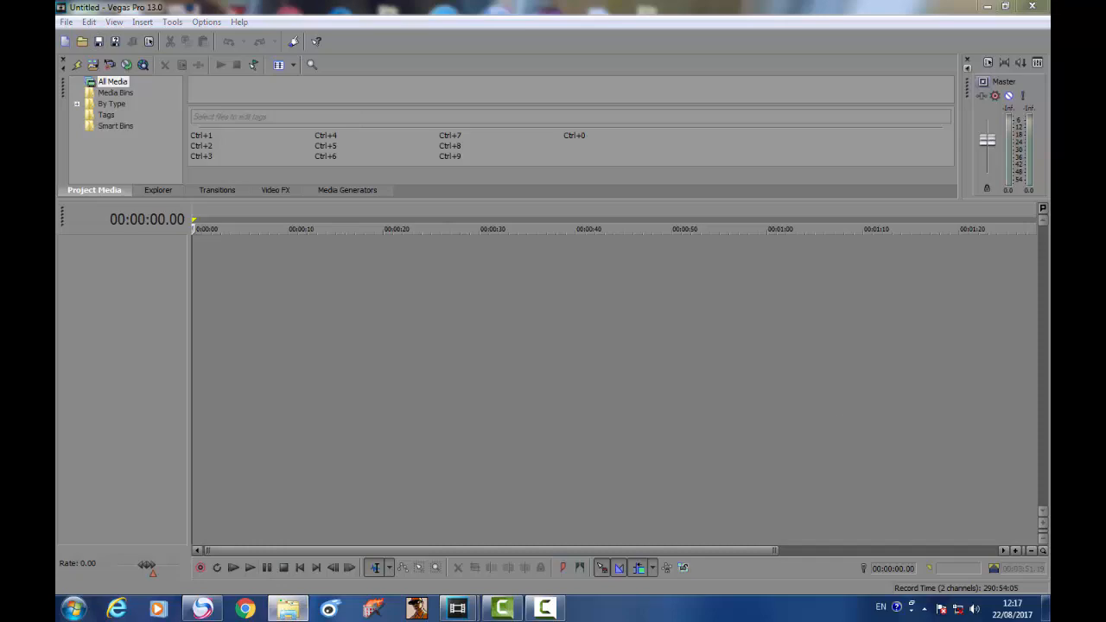
- Bring up the Windows Explorer window over Vegas Pro and shrink it so the timeline stays reachable
left_click_drag(1051, 61, 236, 56)
double_click(236, 56)
double_click(254, 14)
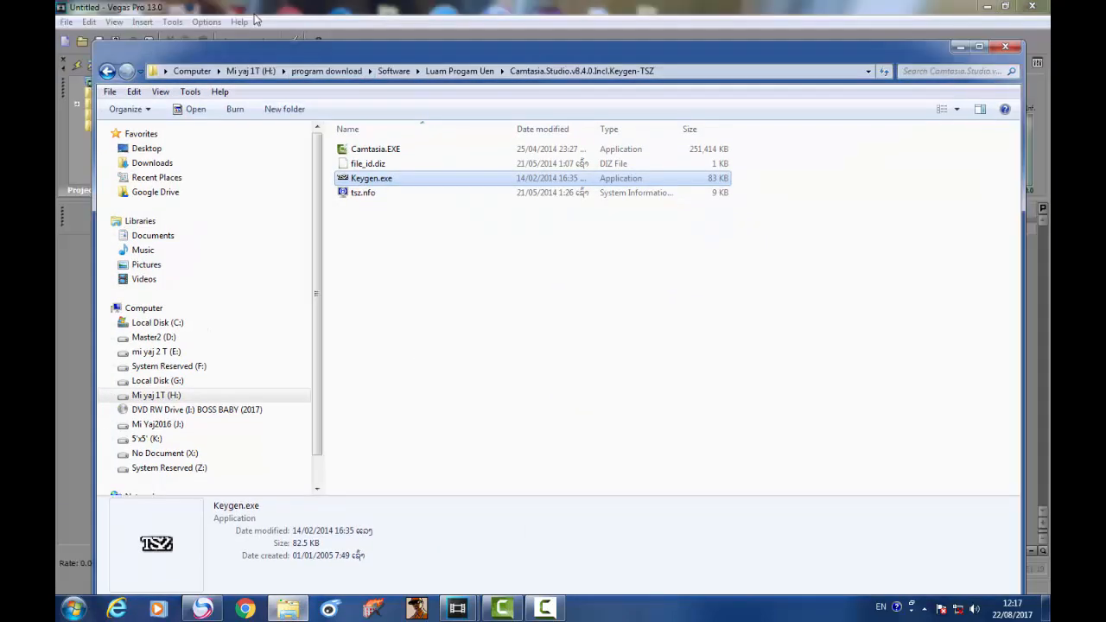
left_click_drag(101, 44, 158, 54)
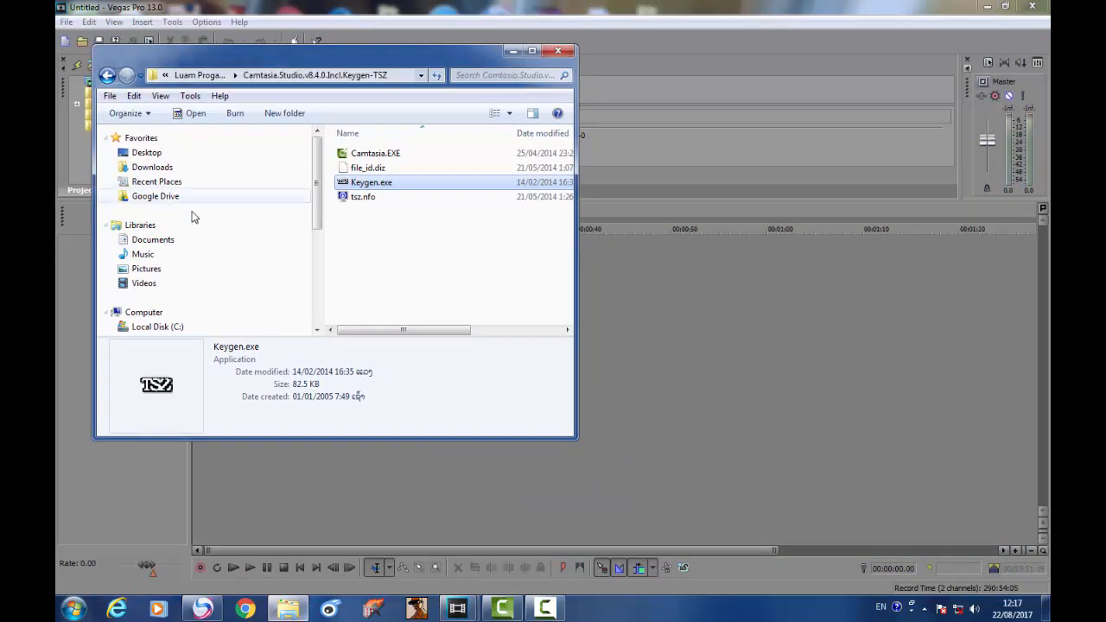
- Browse to the Master Karaoke folder inside the Adtaphonh VIDEO folder on drive J:
left_click_drag(318, 223, 315, 321)
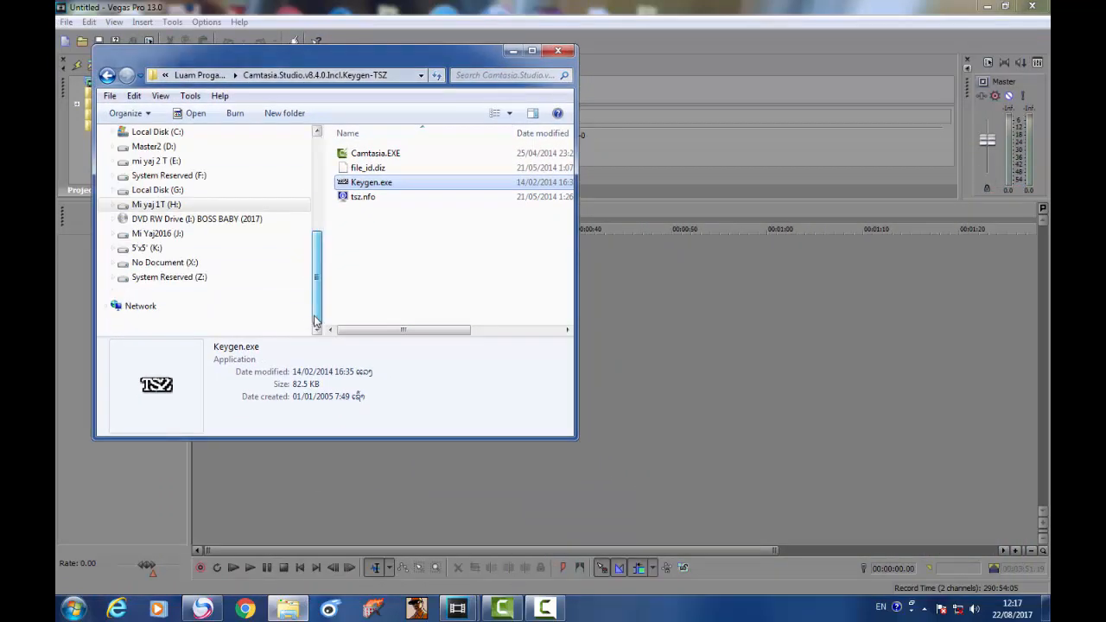
left_click(173, 204)
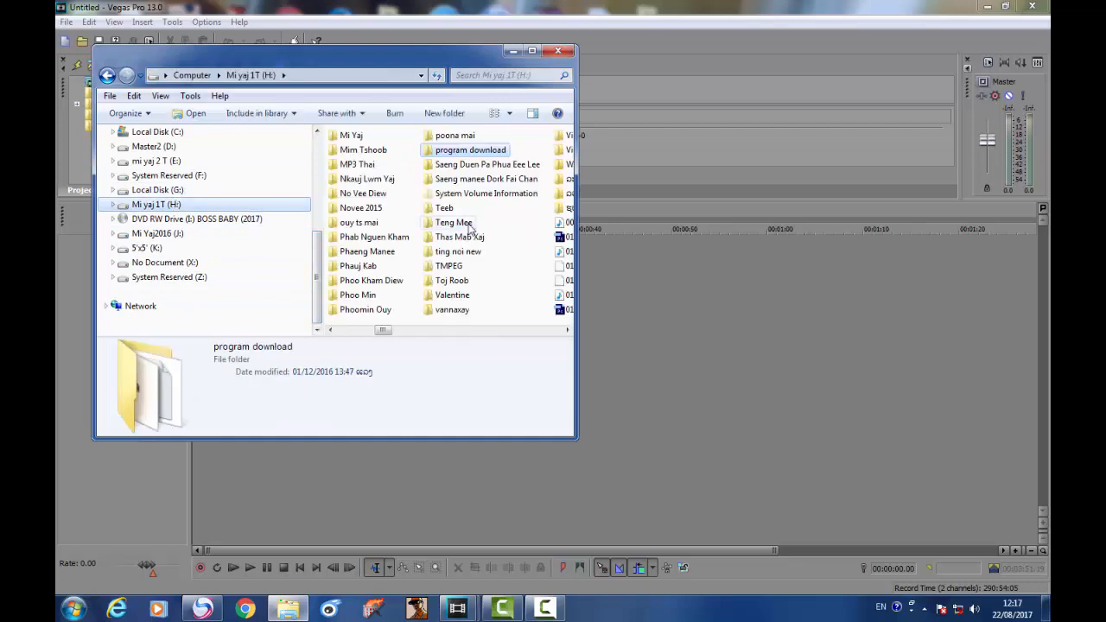
left_click(190, 163)
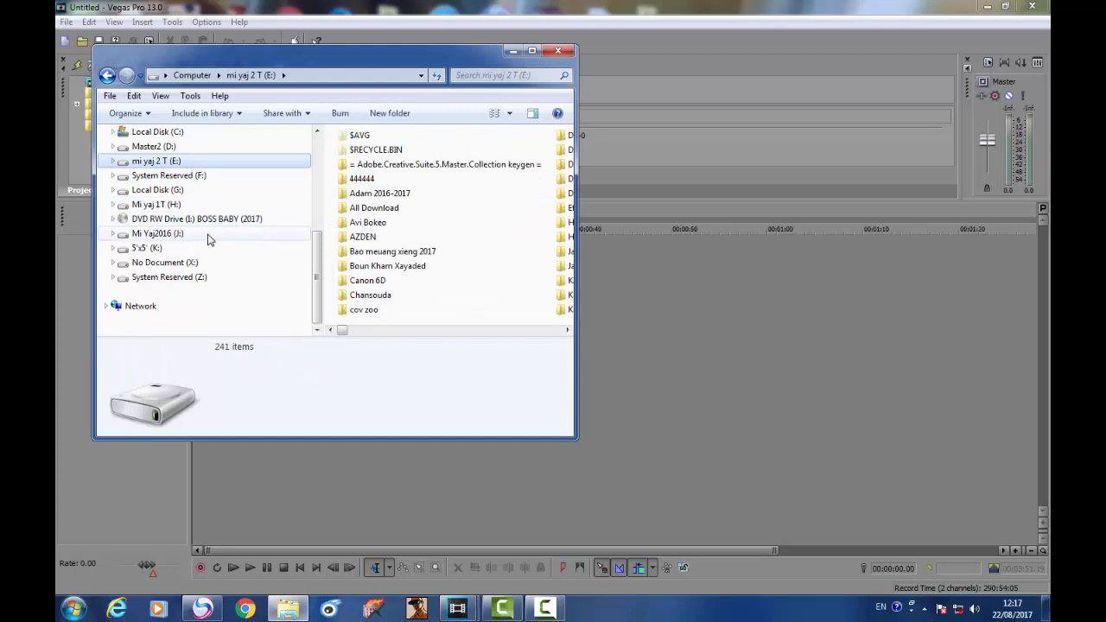
left_click(191, 233)
double_click(389, 152)
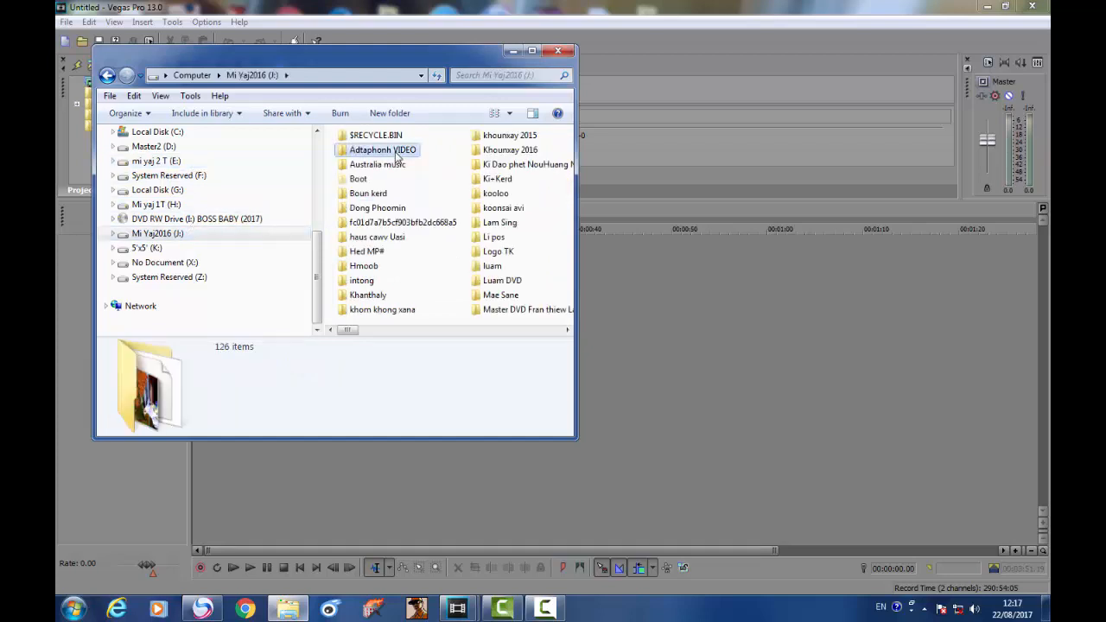
double_click(551, 182)
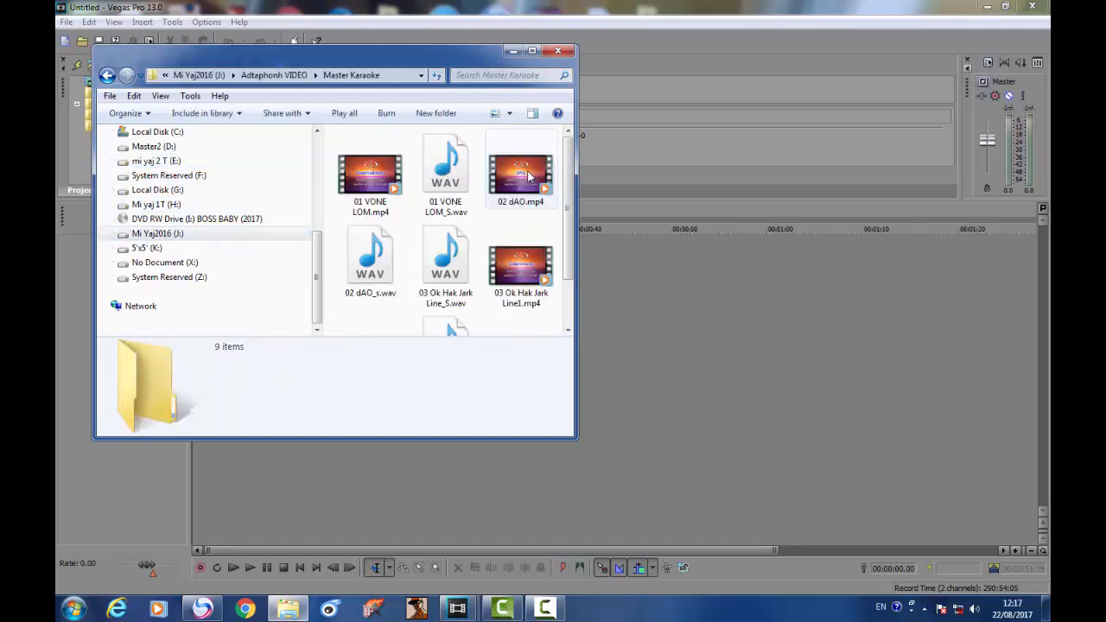
scroll(566, 247, "down", 2)
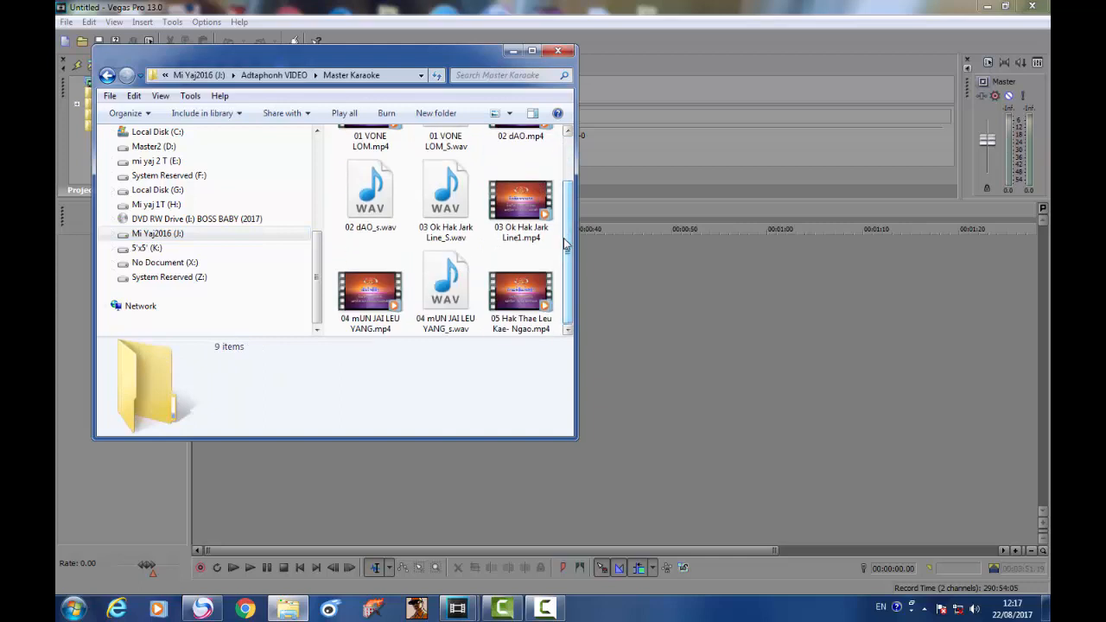
- Add the video 05 Hak Thae Leu Kae- Ngao.mp4 to the empty timeline and move it to the very start
left_click(540, 215)
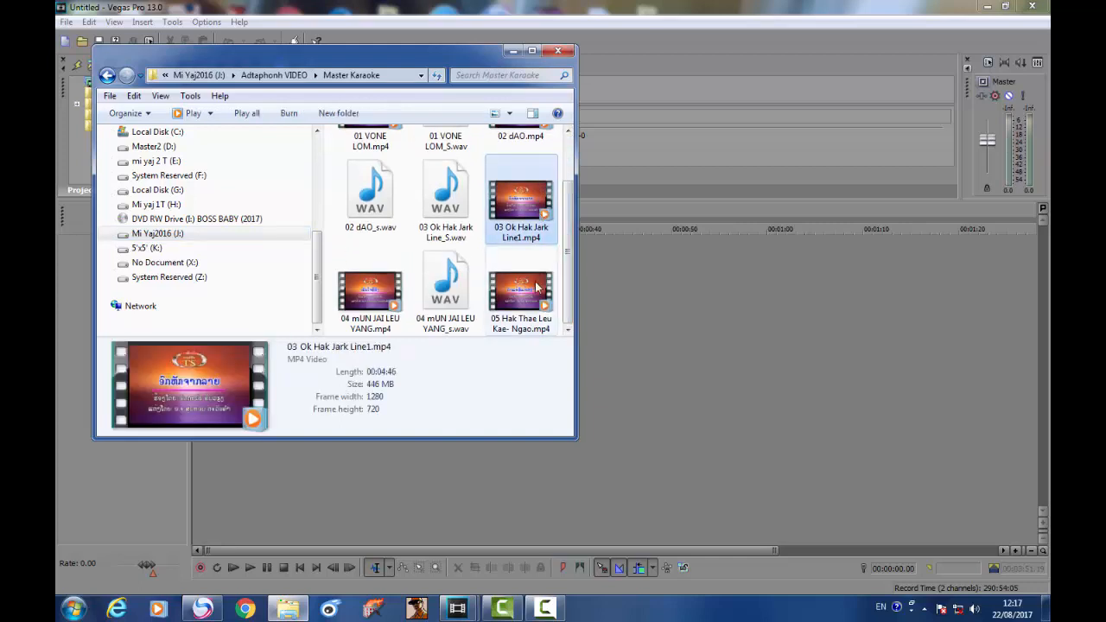
left_click(517, 294)
left_click_drag(652, 285, 652, 286)
left_click(671, 263)
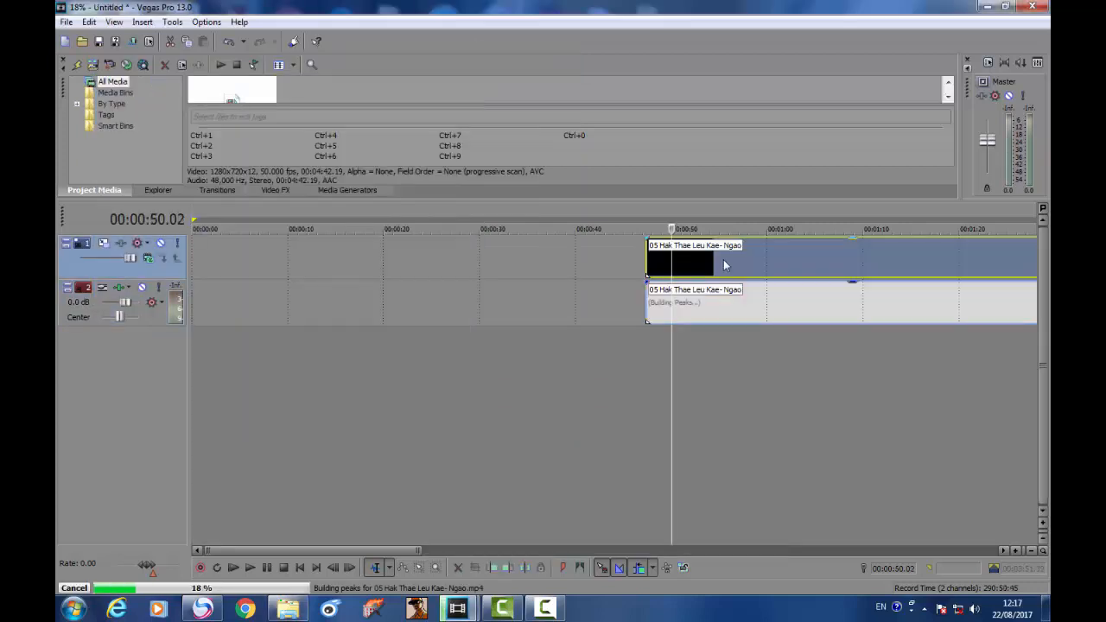
left_click_drag(724, 263, 249, 254)
left_click(247, 258)
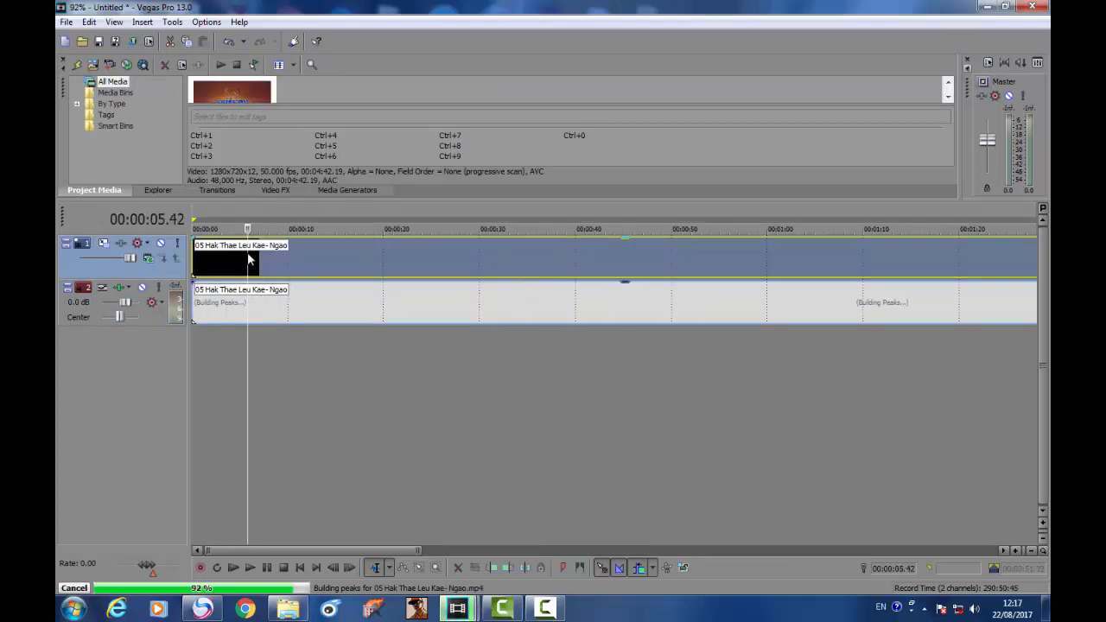
- Place the playback cursor at about 32 seconds in the video and bring the floating Video Preview window into view
left_click(554, 275)
left_click(507, 268)
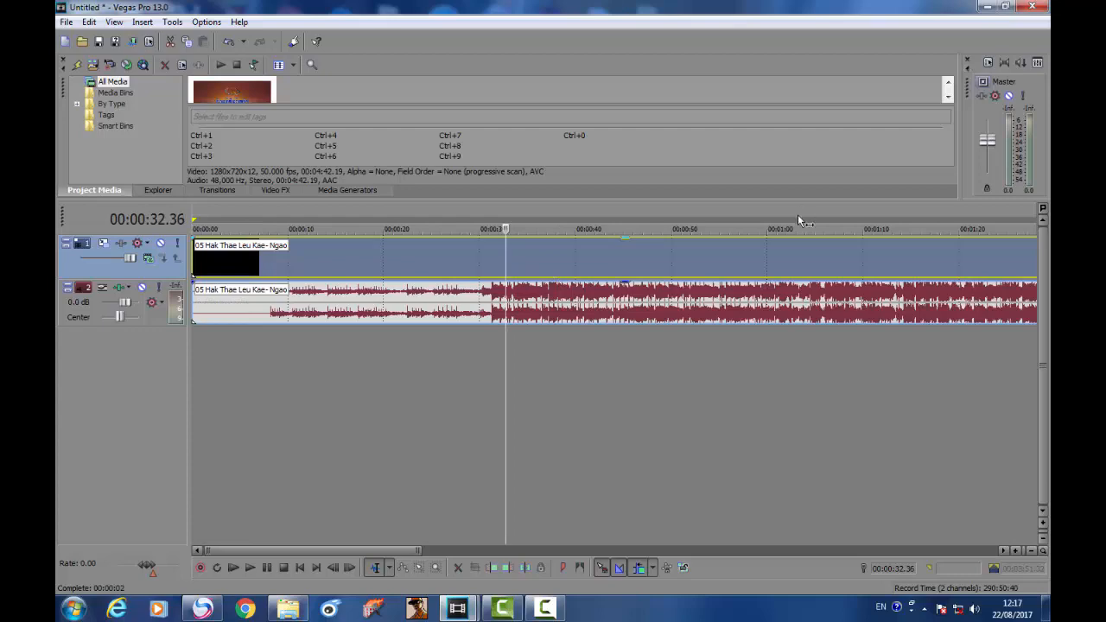
left_click_drag(1050, 12, 104, 26)
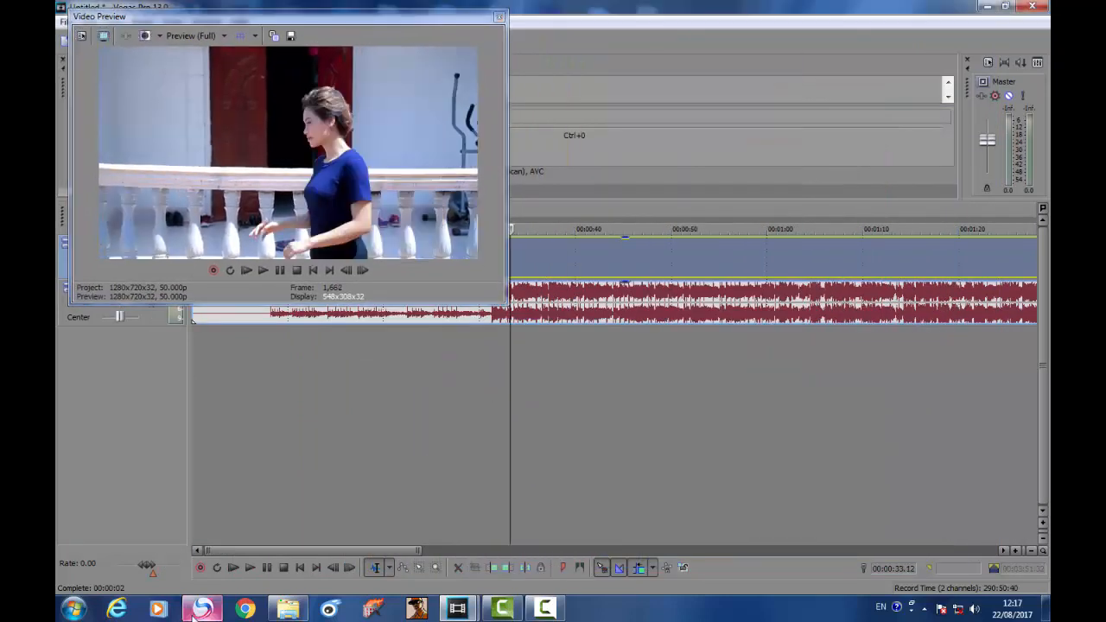
- Switch to Windows Explorer, open the external drive L:, and dismiss the AutoPlay window
left_click(288, 609)
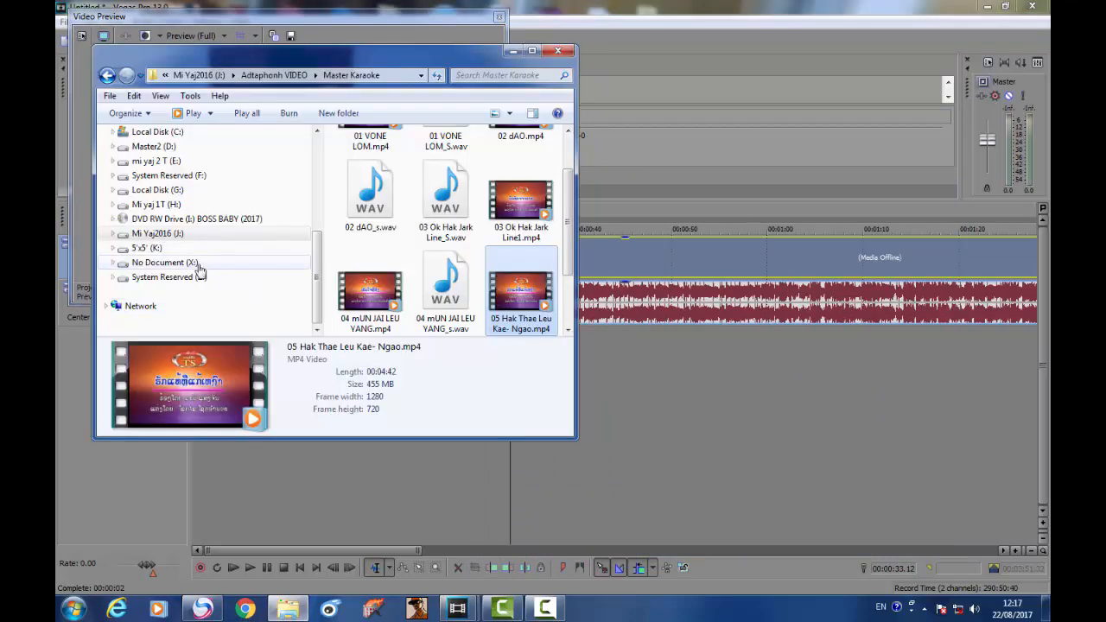
left_click(158, 234)
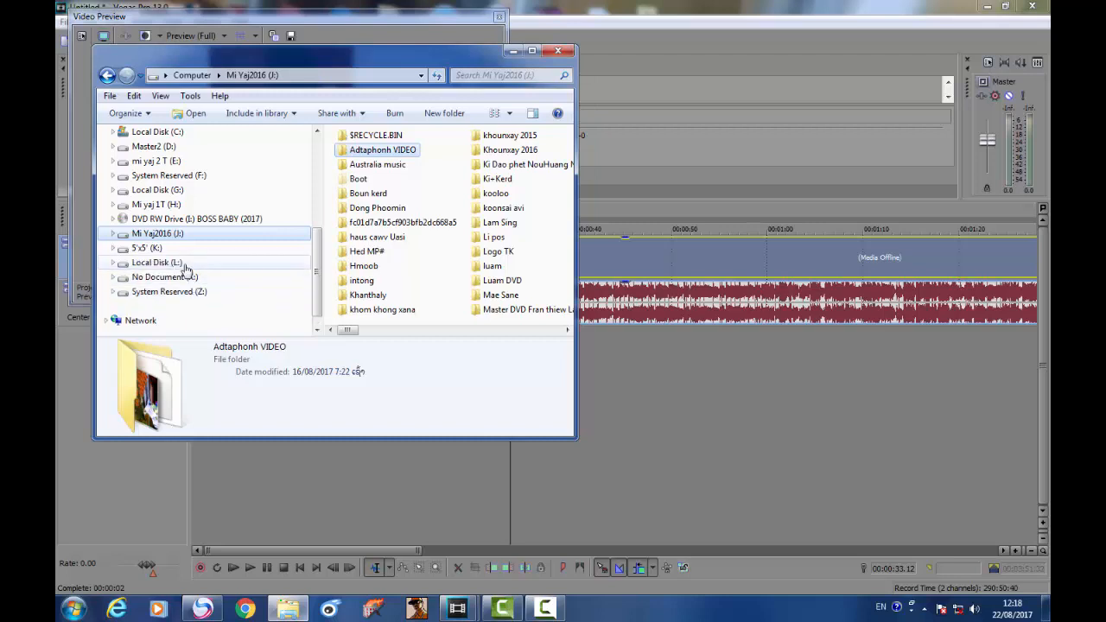
left_click(185, 266)
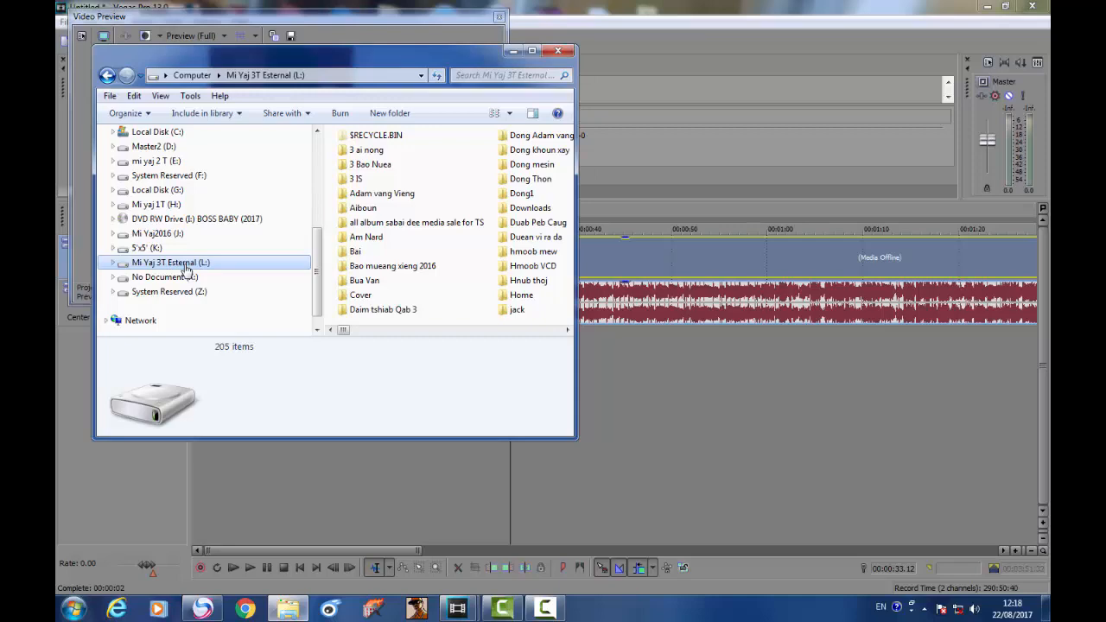
left_click(452, 333)
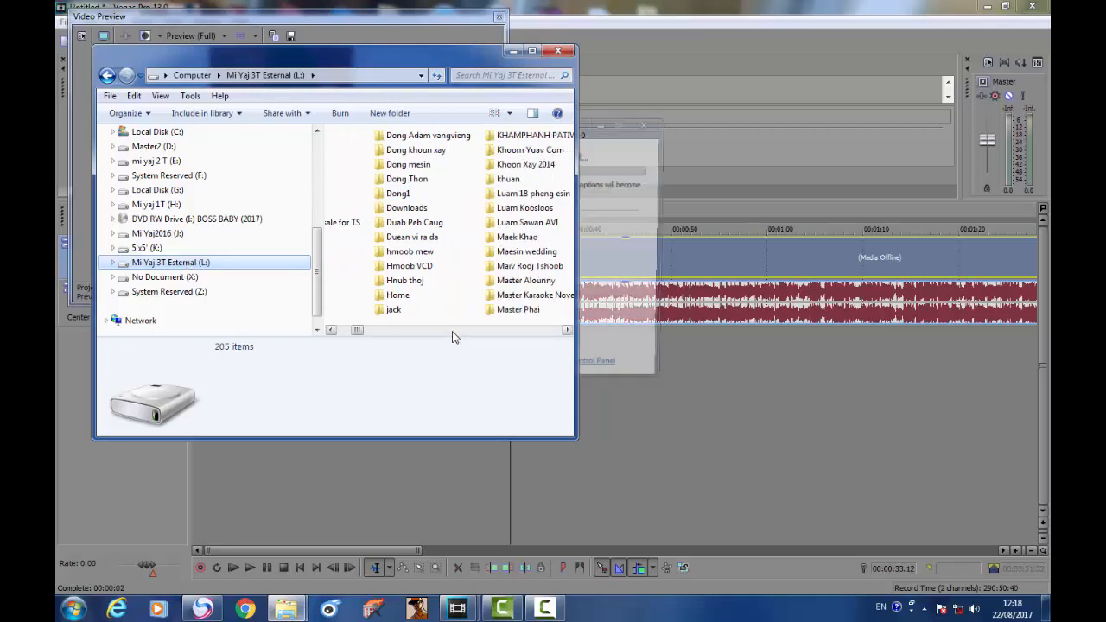
left_click(452, 333)
left_click(653, 126)
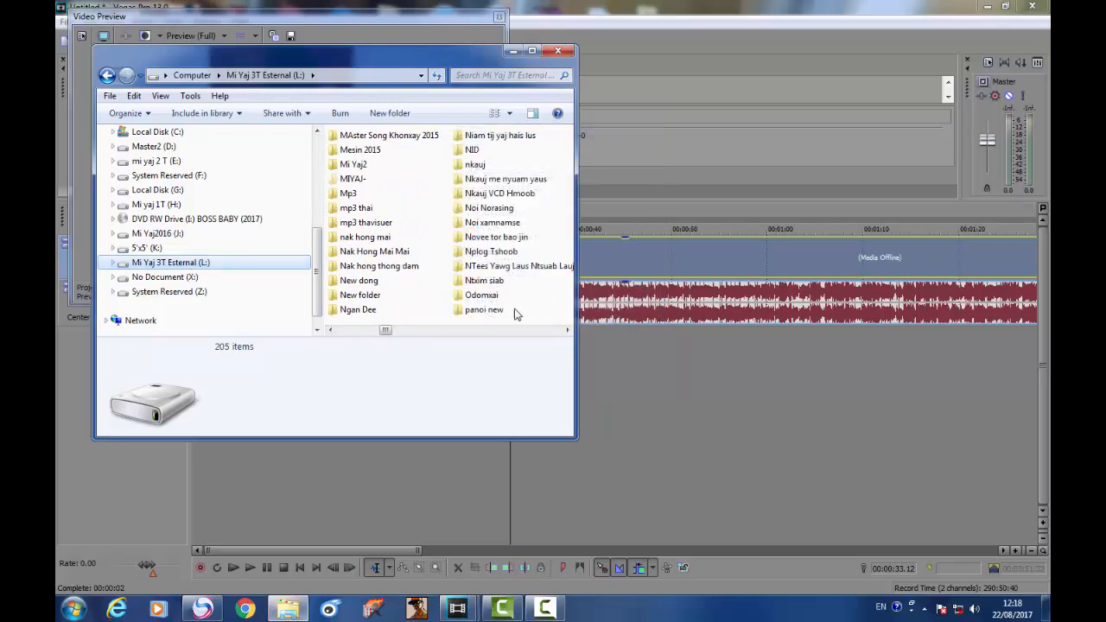
- Find the Lao-named project folder on drive L: and open its Master Song folder
left_click(485, 332)
left_click(485, 332)
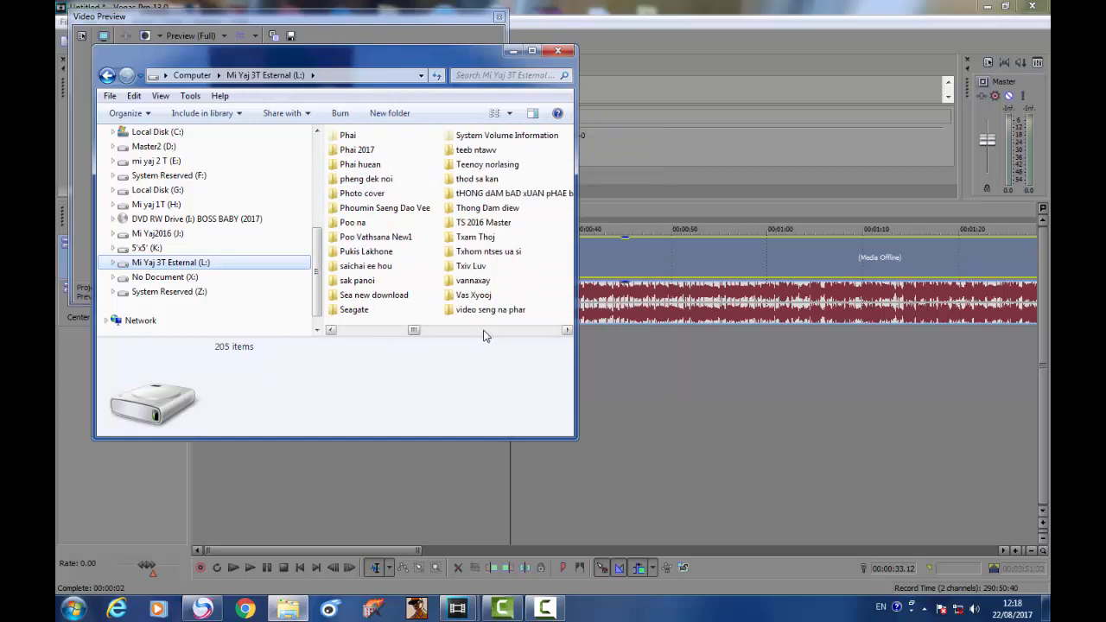
left_click(485, 332)
left_click(485, 332)
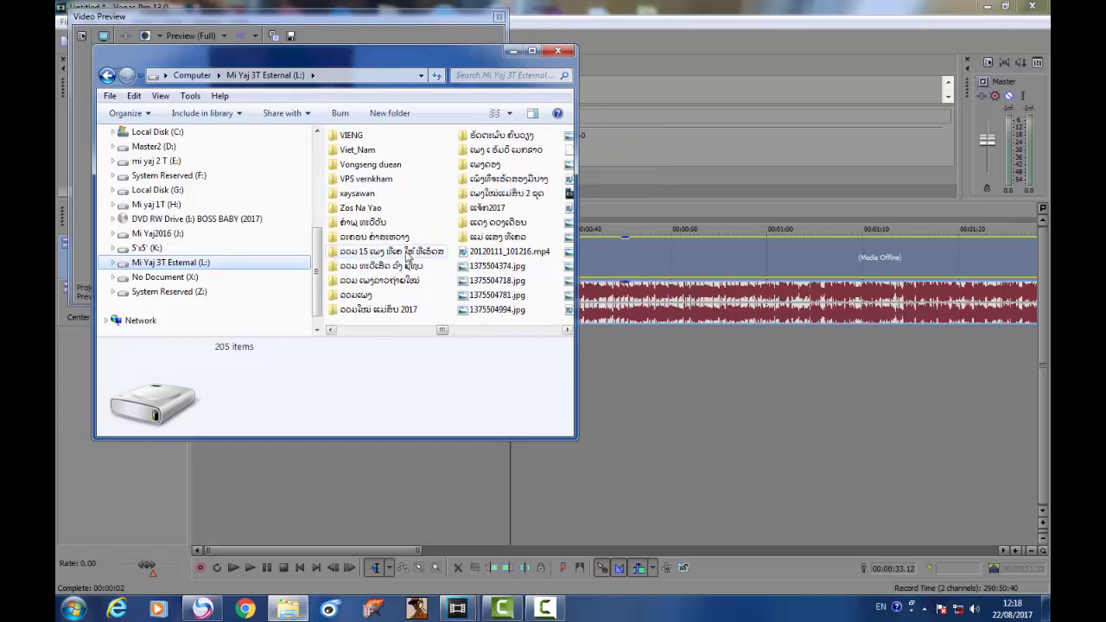
double_click(496, 138)
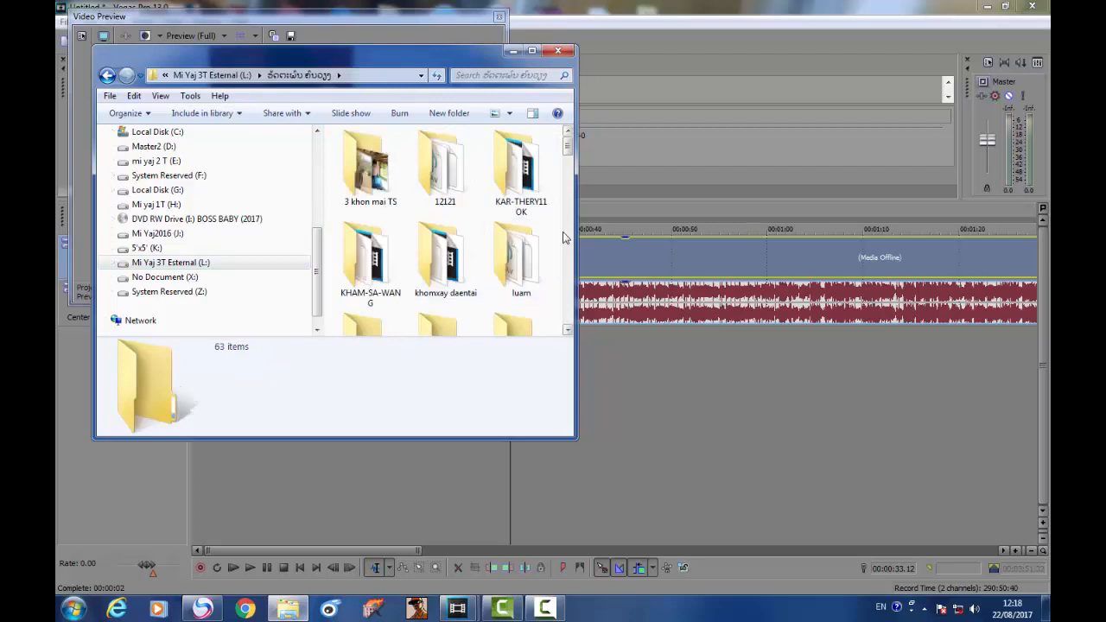
scroll(461, 276, "down", 2)
double_click(367, 168)
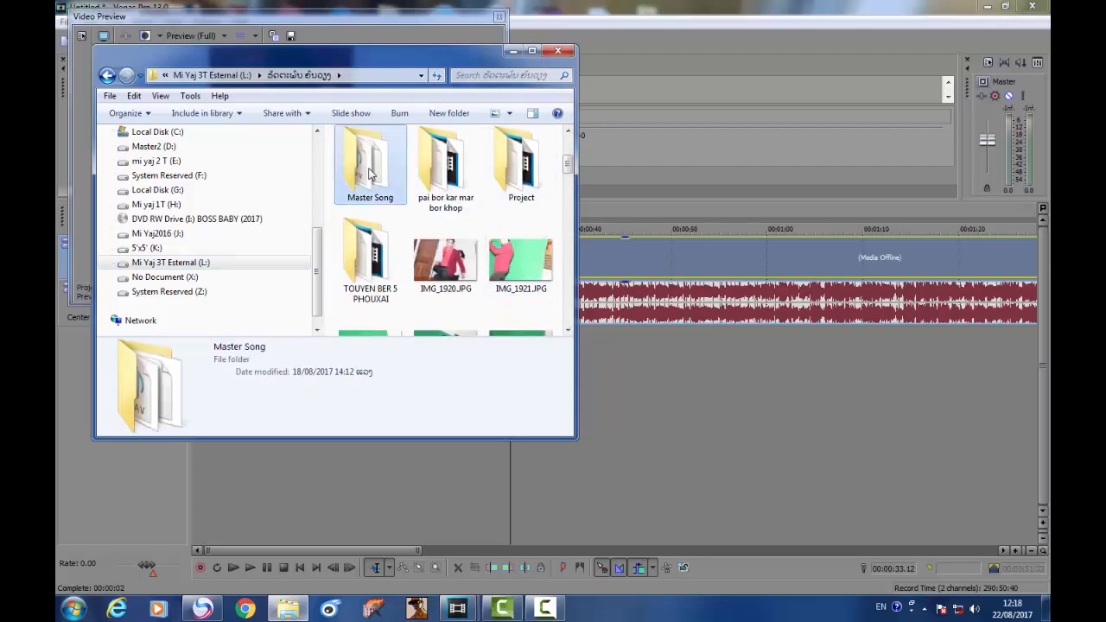
- Add S_Master.wav from the Master Song folder to a new audio track below the video's audio
left_click(409, 243)
scroll(409, 247, "down", 2)
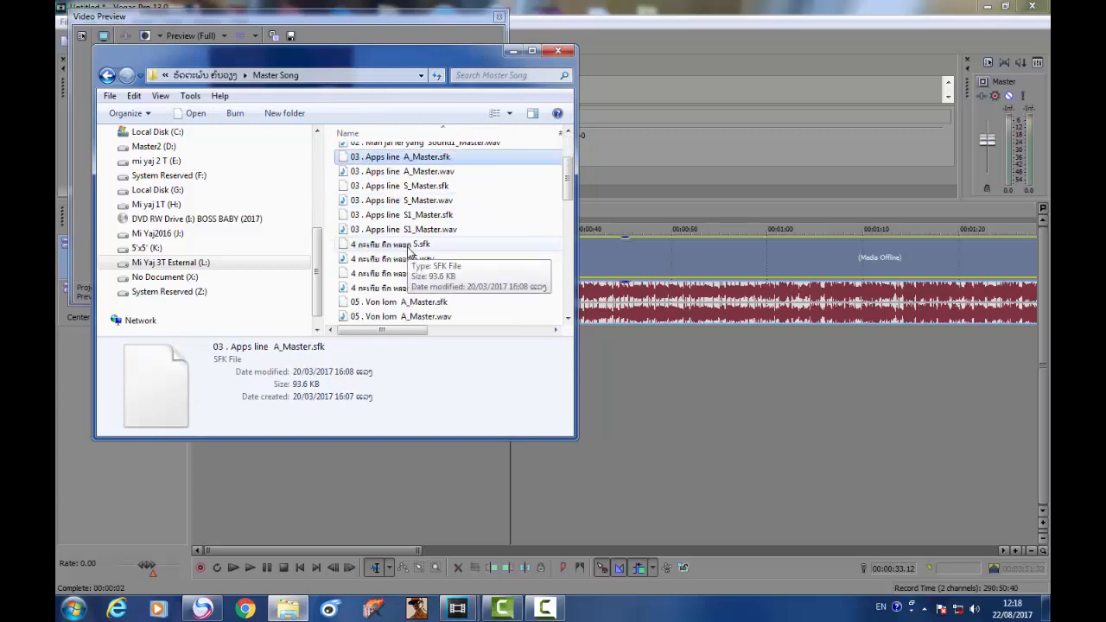
scroll(410, 251, "up", 2)
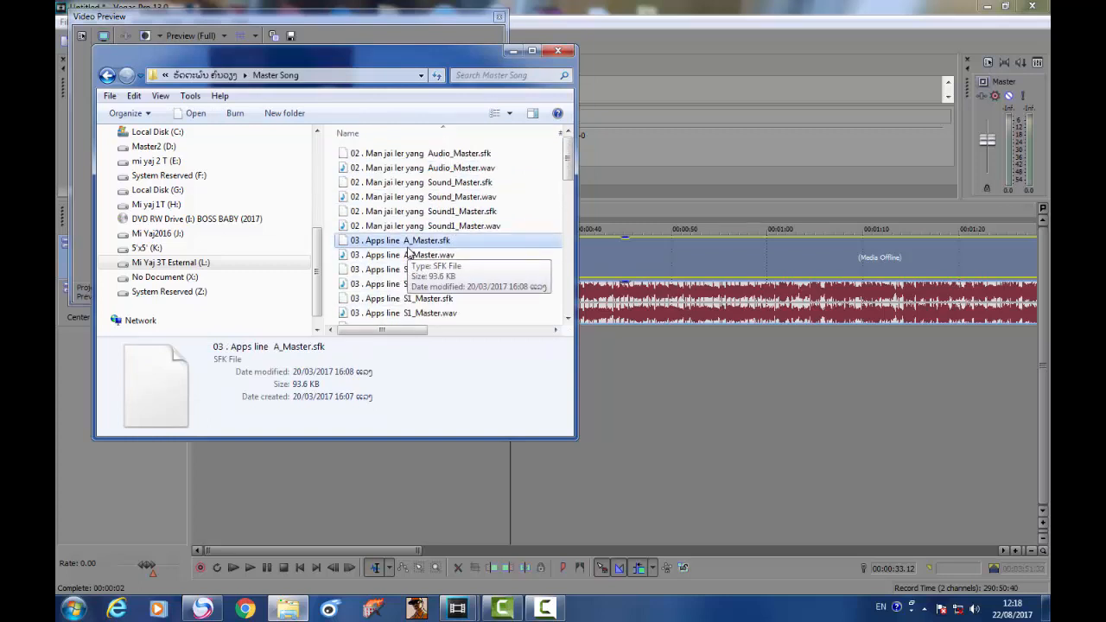
scroll(408, 255, "down", 6)
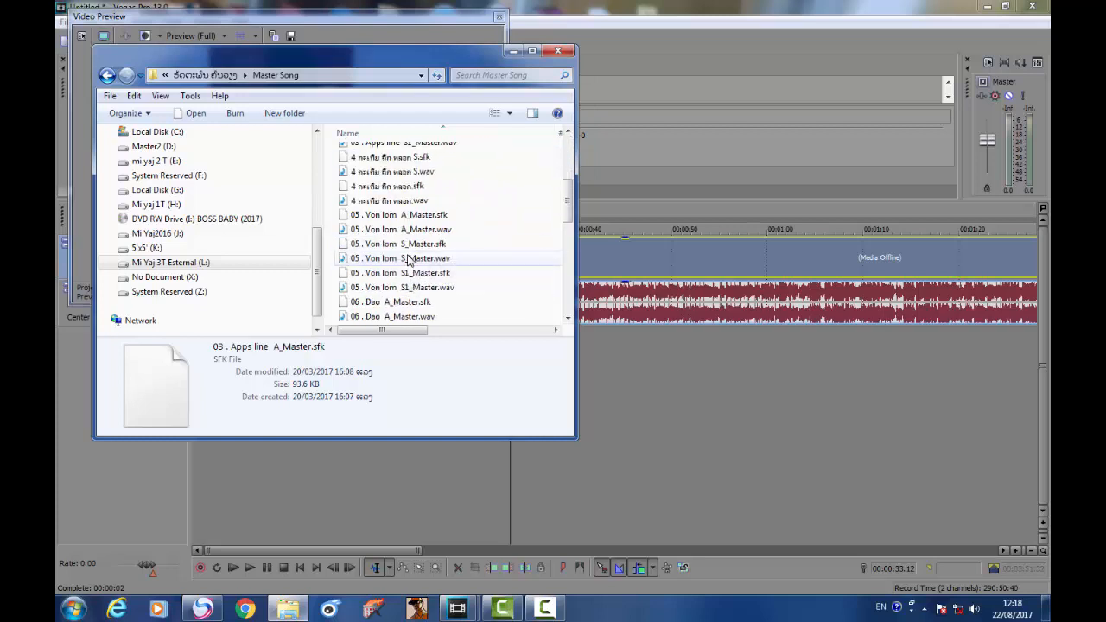
scroll(410, 259, "down", 4)
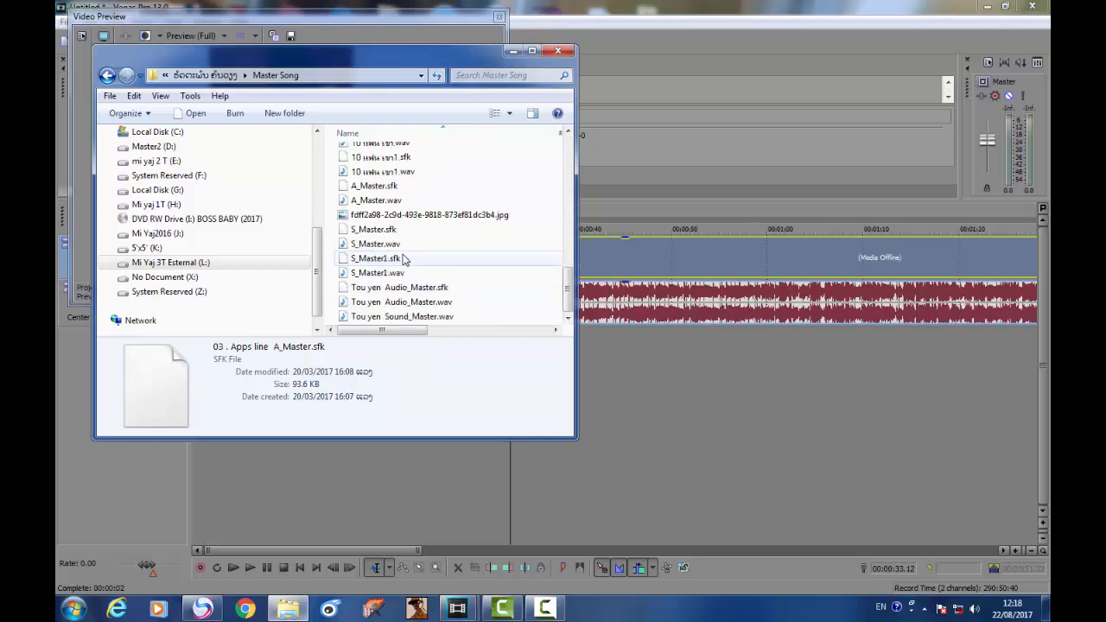
left_click(374, 246)
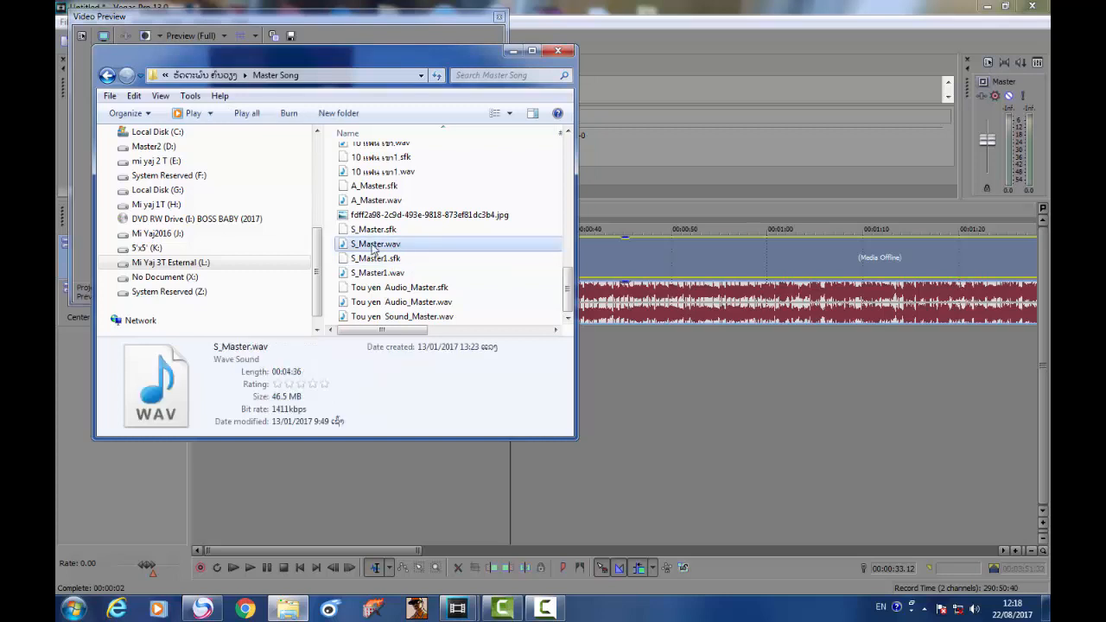
left_click_drag(584, 338, 593, 347)
left_click(594, 348)
- Move the S_Master clip earlier to start at about 5.5 seconds, lining its waveform up with the video's audio
left_click_drag(788, 354, 514, 351)
left_click(208, 350)
left_click(260, 348)
left_click(490, 345)
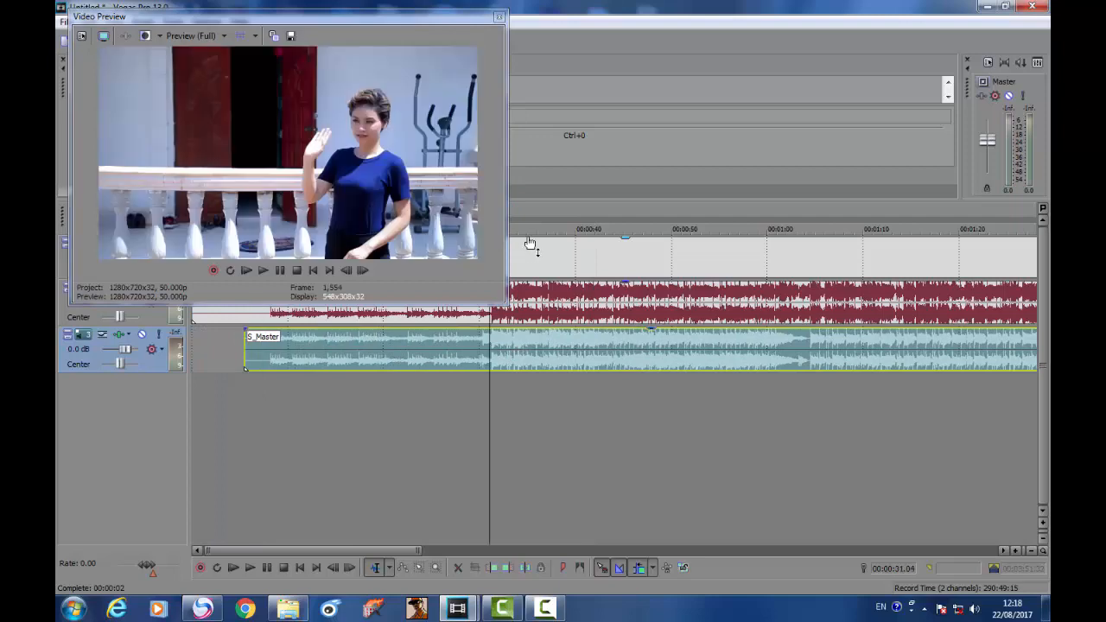
- Compare the S_Master waveform closely with the video's audio around the loud passage starting near 31 seconds
left_click(537, 255)
mouse_move(424, 18)
left_mouse_down()
mouse_move(402, 402)
mouse_move(413, 348)
mouse_move(835, 421)
mouse_move(1050, 419)
mouse_move(617, 6)
mouse_move(439, 16)
left_mouse_up()
left_click(492, 244)
scroll(465, 329, "up", 1)
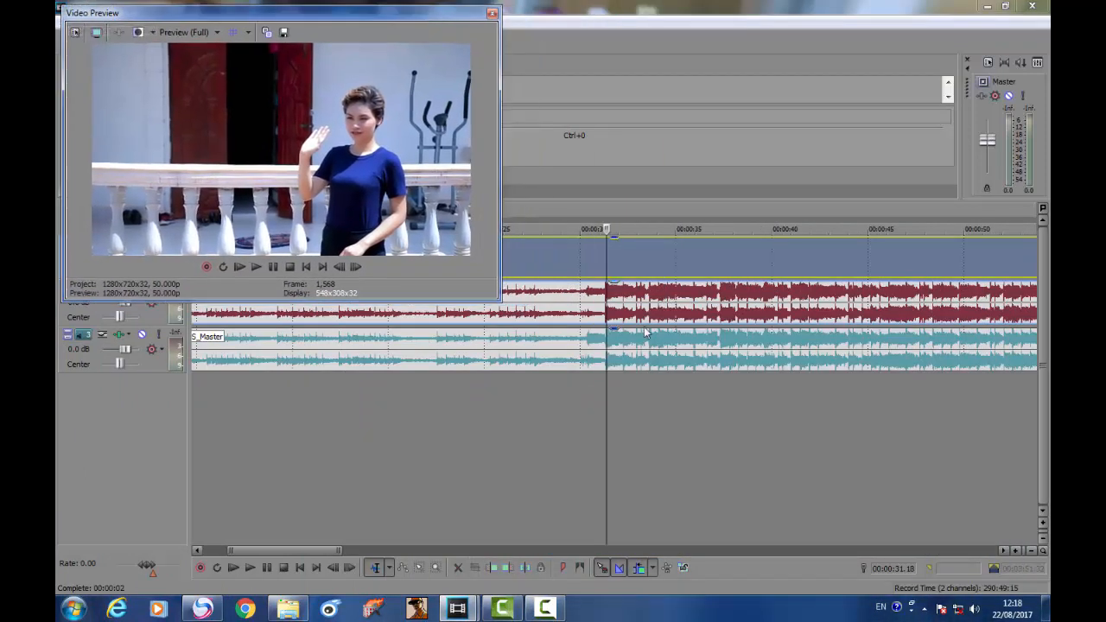
scroll(645, 337, "up", 6)
left_click(688, 344)
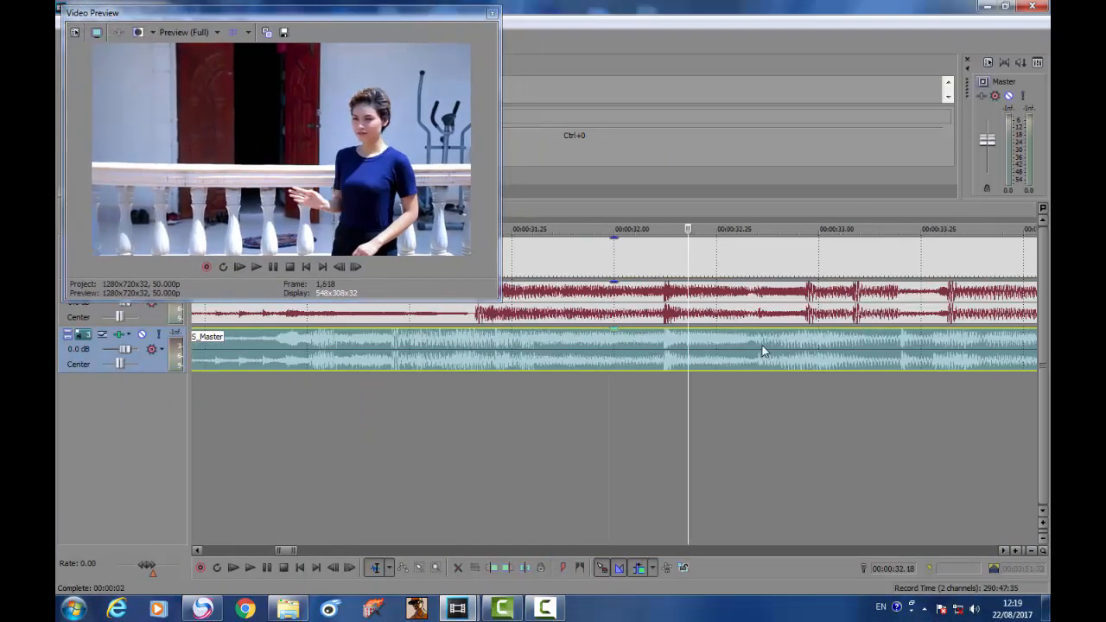
scroll(666, 361, "down", 4)
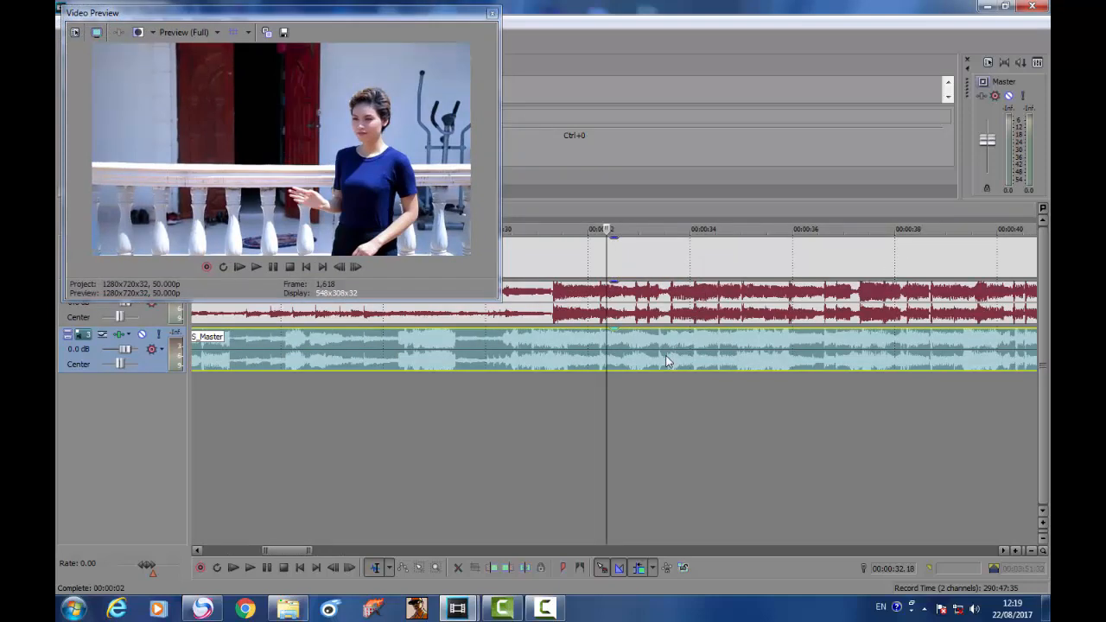
scroll(518, 355, "down", 3)
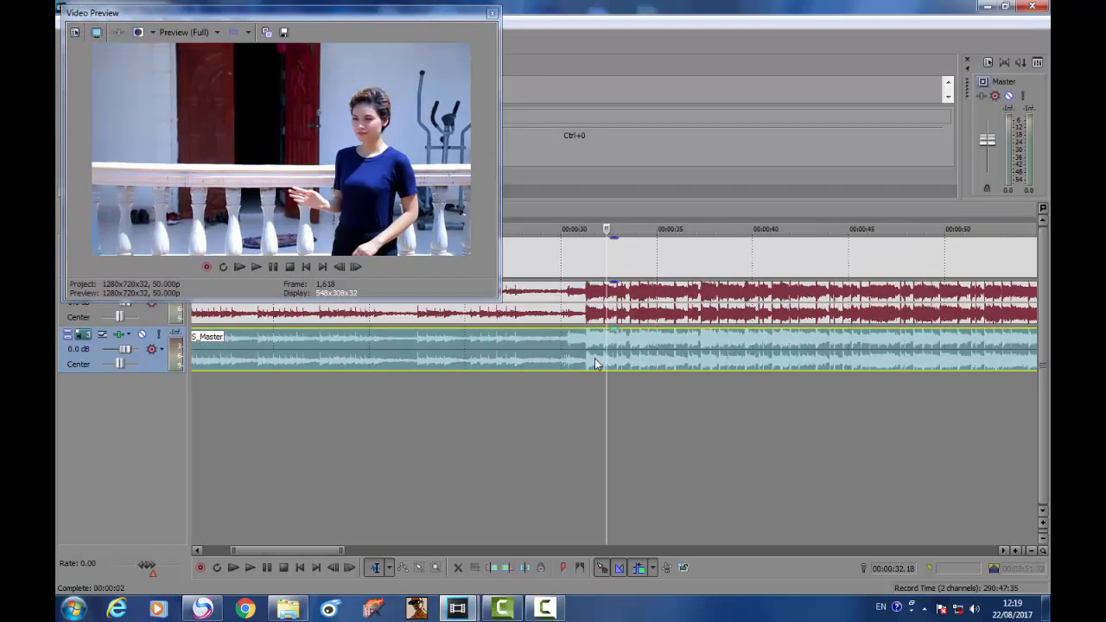
- Compare the S_Master waveform closely with the video's audio around 49.4 seconds
left_click(933, 363)
scroll(874, 376, "up", 4)
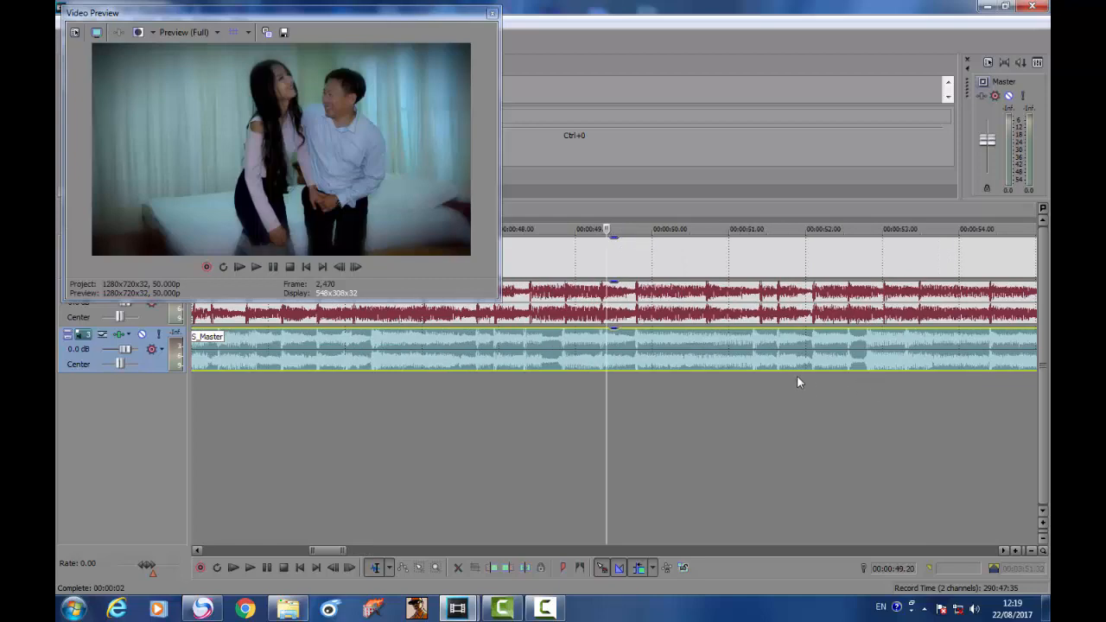
scroll(798, 378, "up", 2)
left_click(662, 346)
scroll(662, 347, "up", 4)
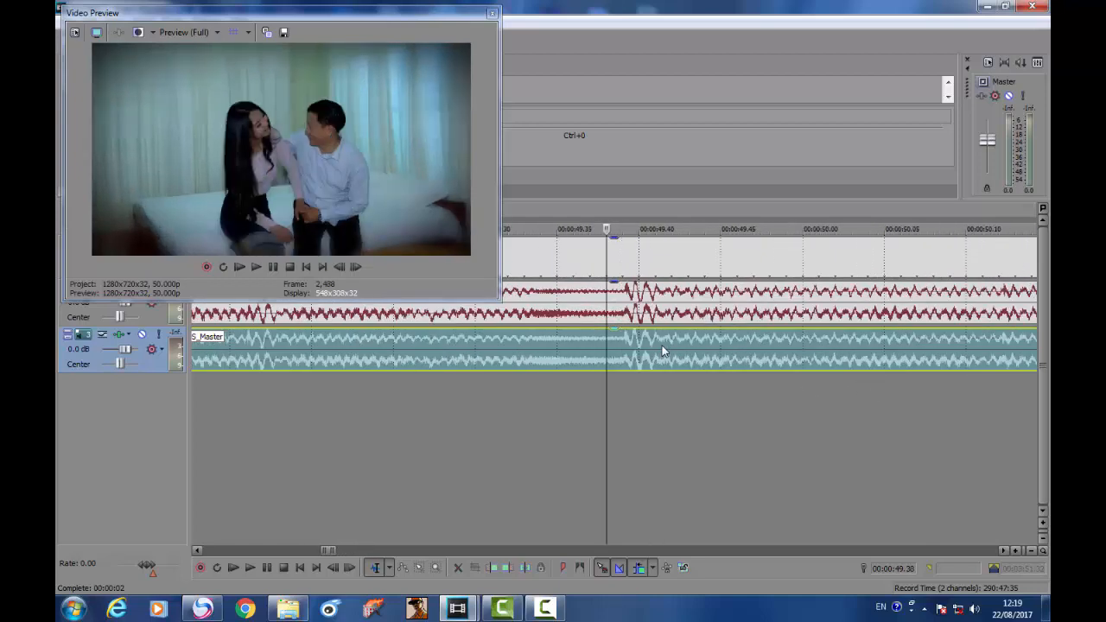
scroll(663, 349, "up", 4)
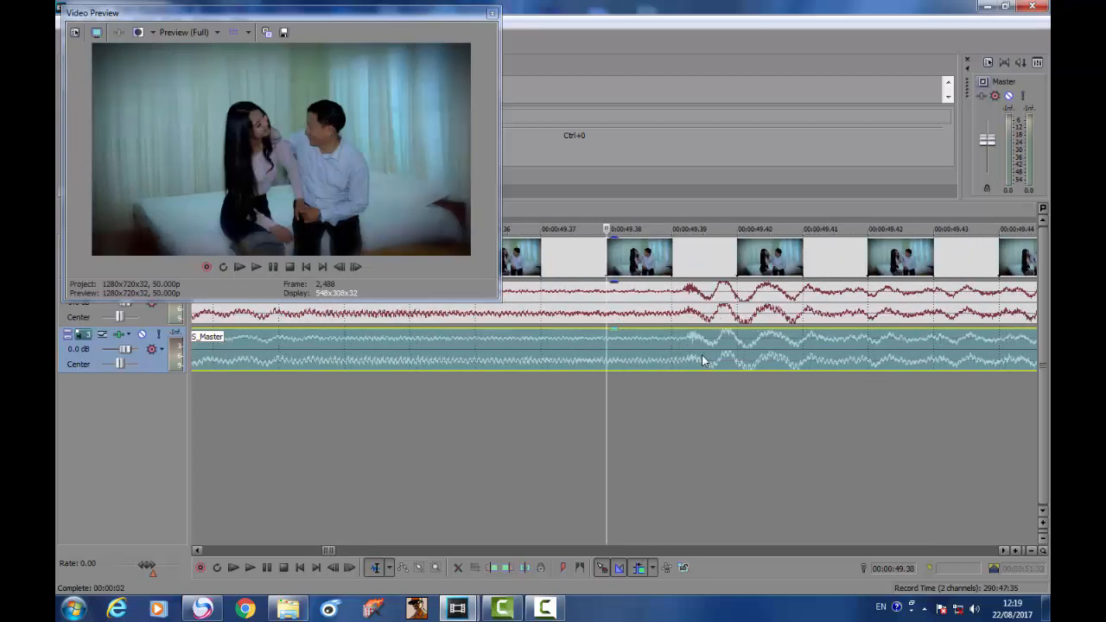
left_click(702, 356)
scroll(702, 356, "up", 4)
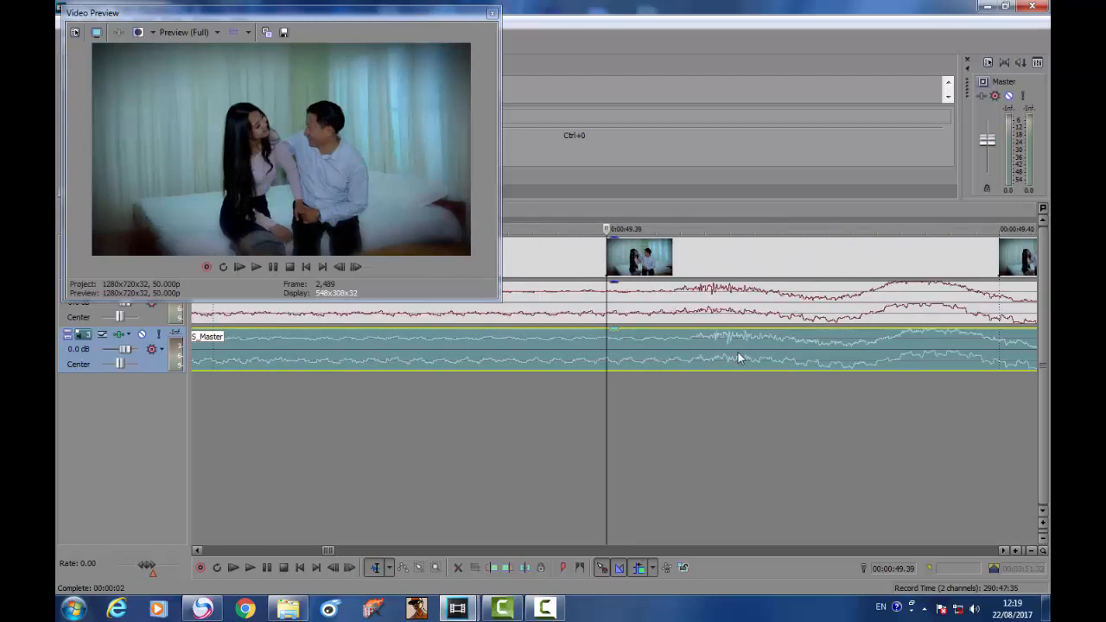
key("Left")
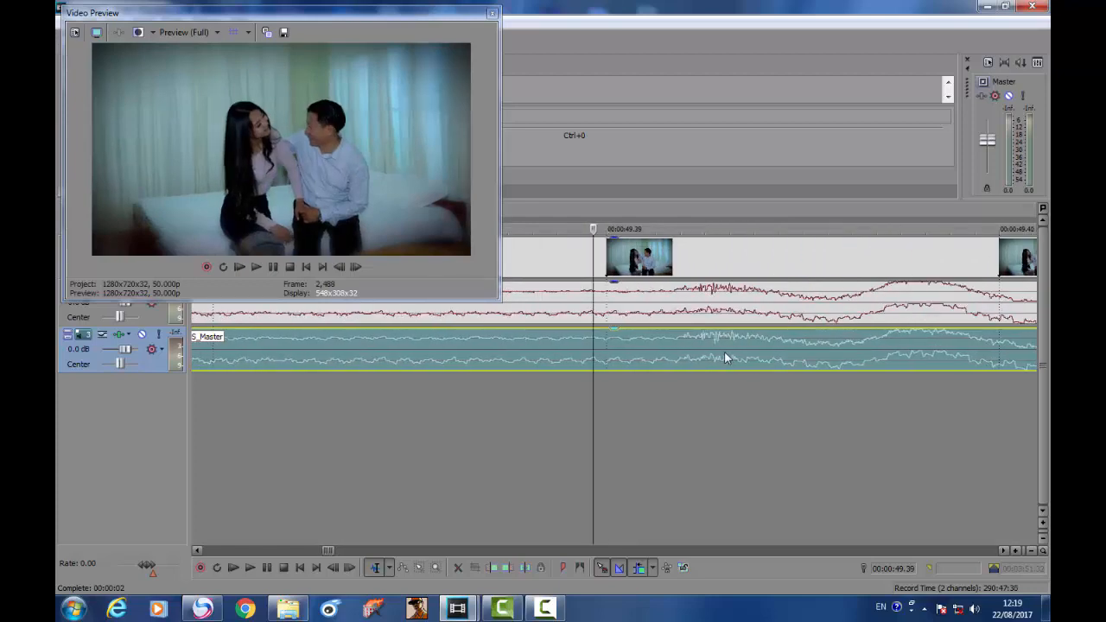
scroll(725, 351, "down", 12)
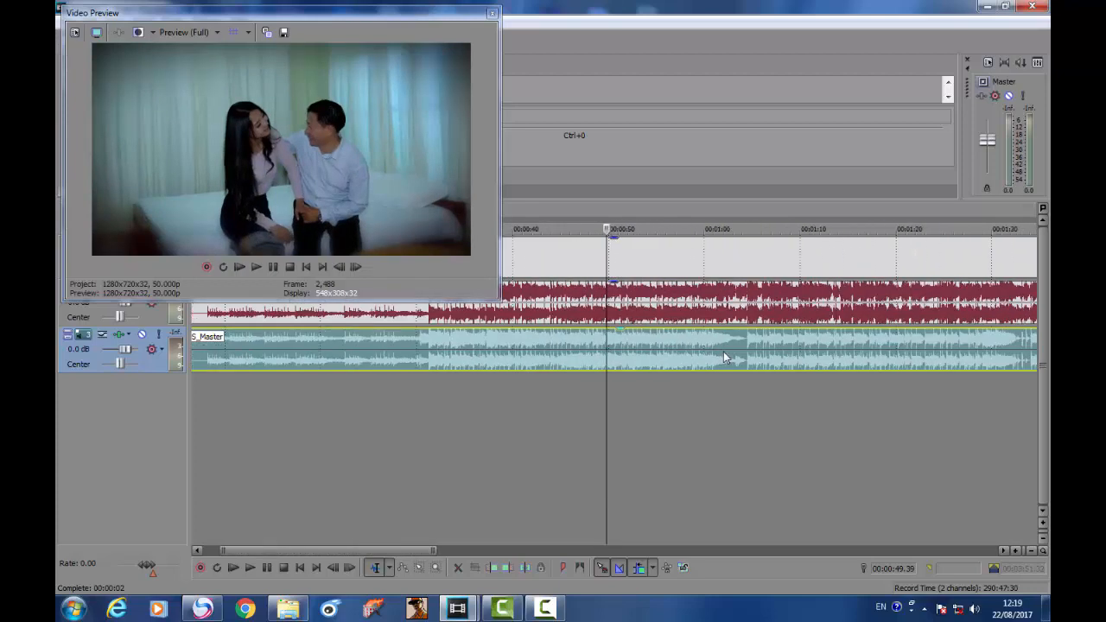
- Move the floating video preview clear of the tracks and set the loop region to the video clip's full length
scroll(724, 352, "down", 4)
left_click(757, 259)
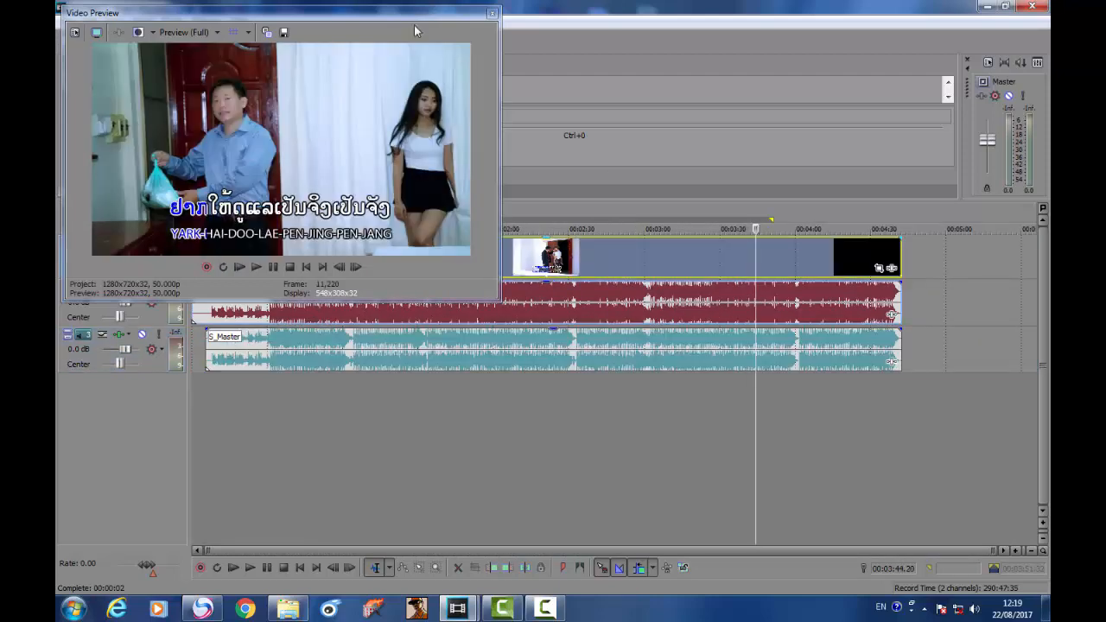
left_click_drag(414, 15, 946, 394)
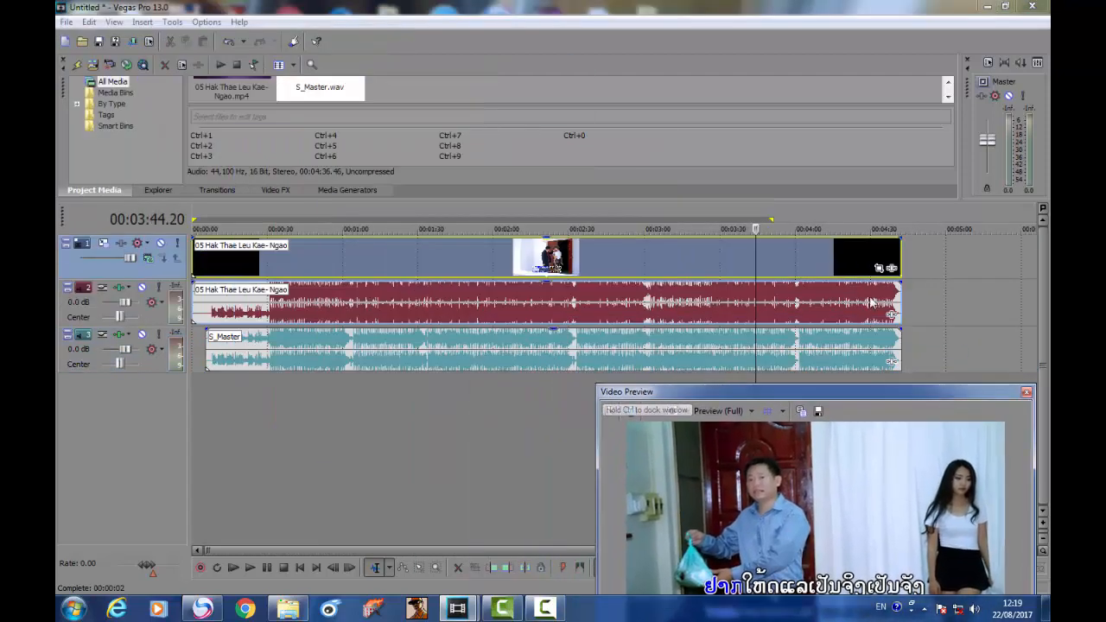
double_click(760, 250)
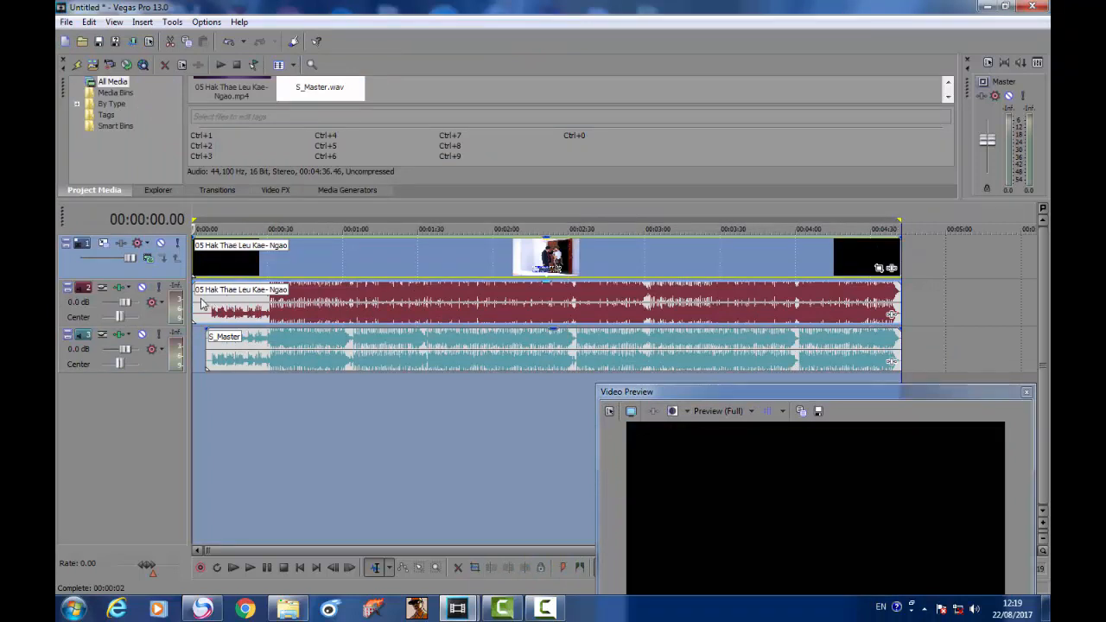
- Solo the video's own audio track and listen to it from about 1:48
left_click(494, 268)
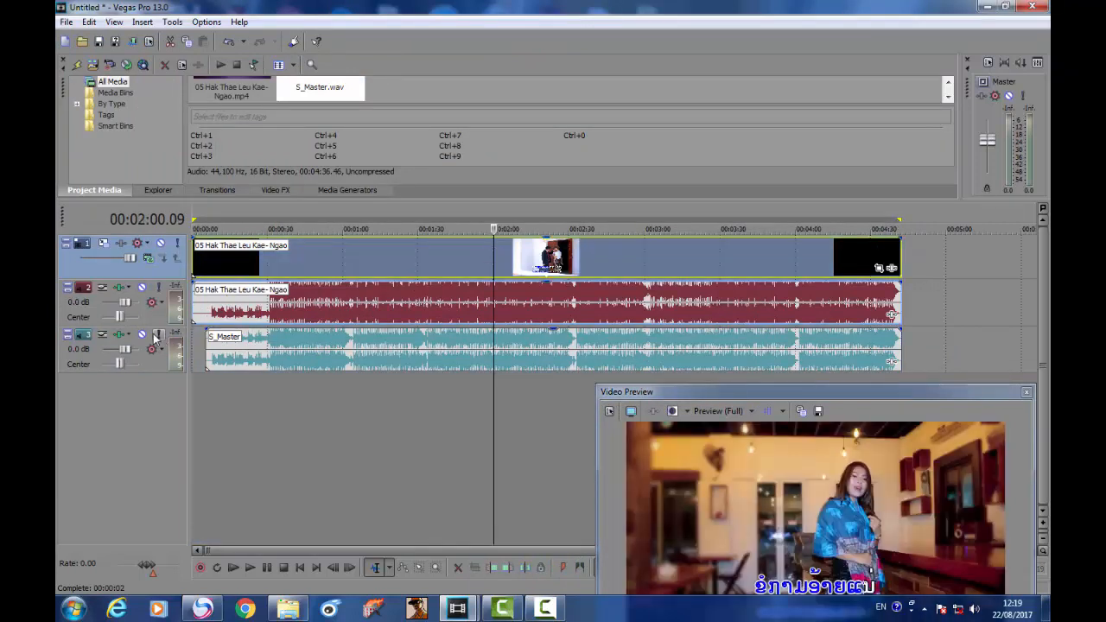
left_click(159, 291)
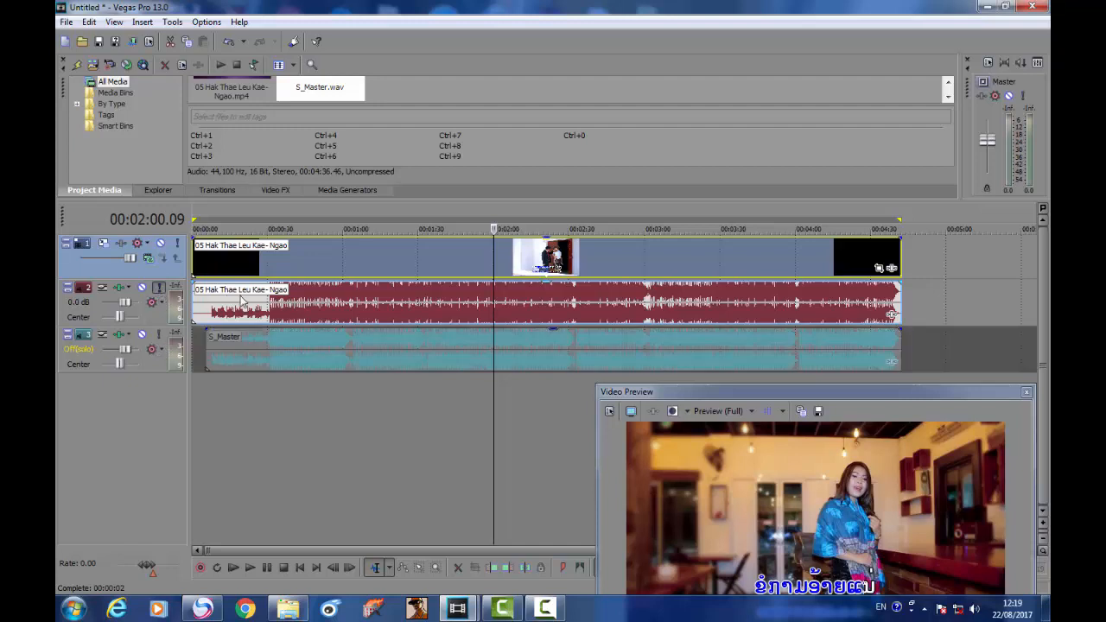
left_click(308, 267)
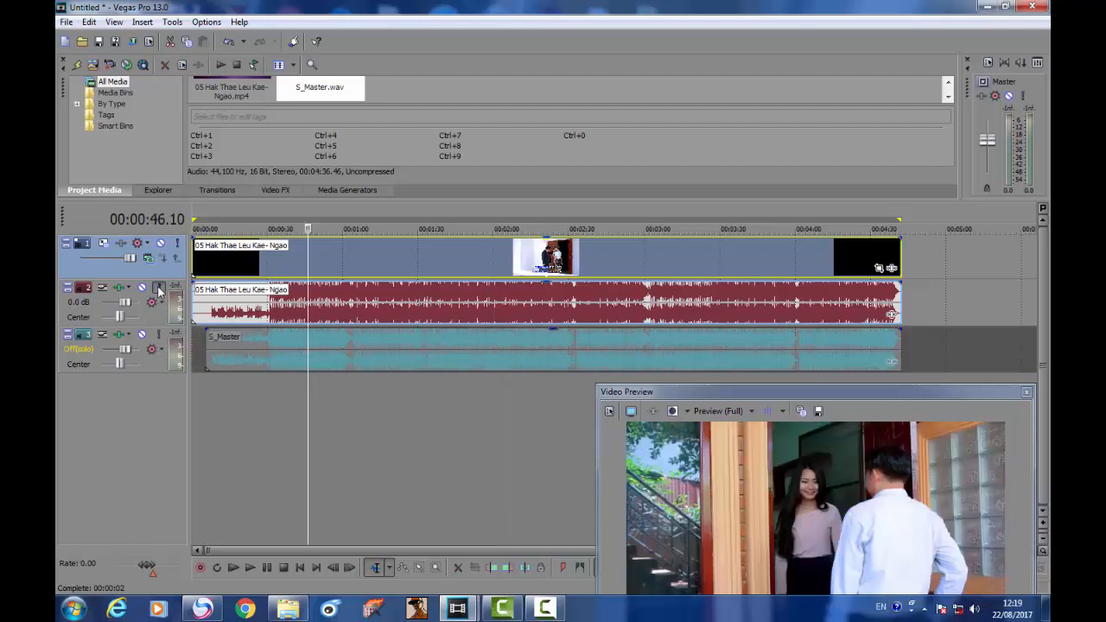
left_click(413, 263)
left_click(503, 260)
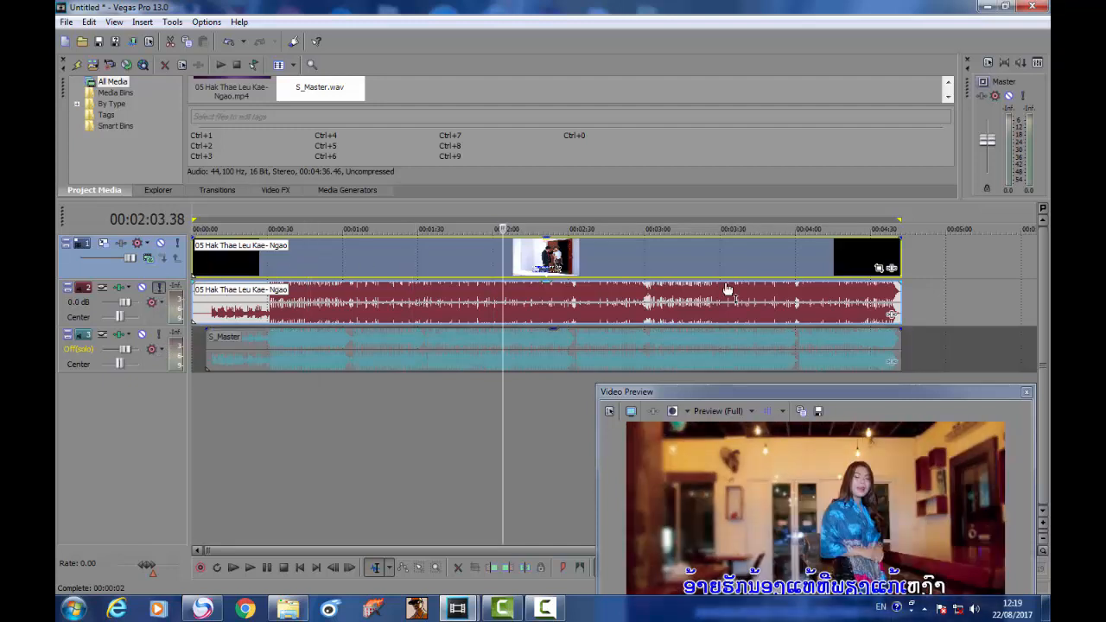
left_click(732, 257)
left_click(465, 258)
key("space")
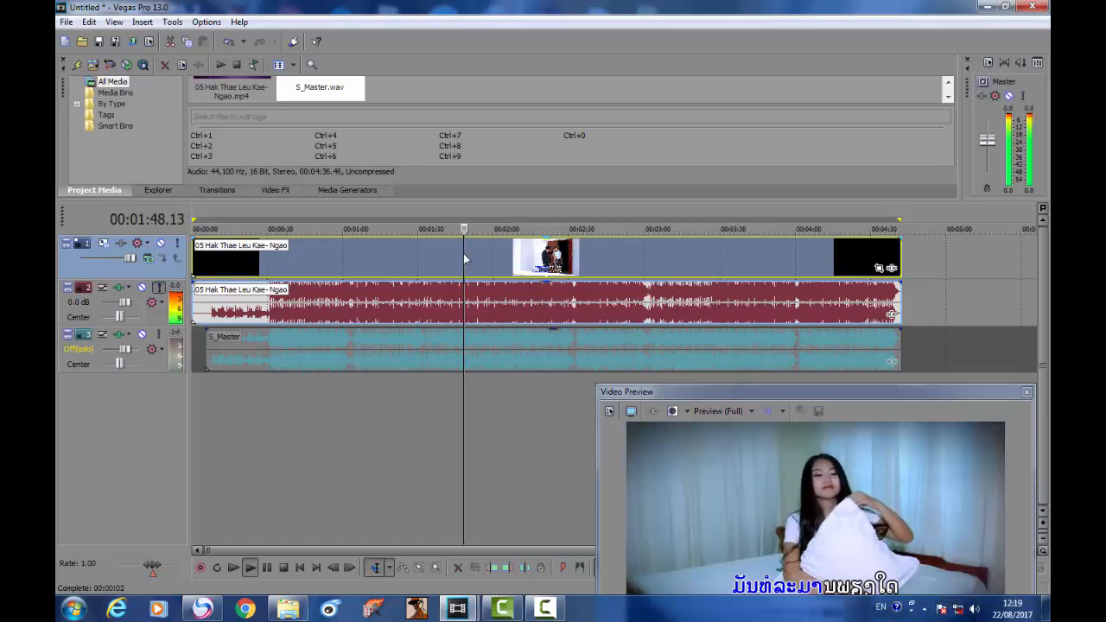
key("Return")
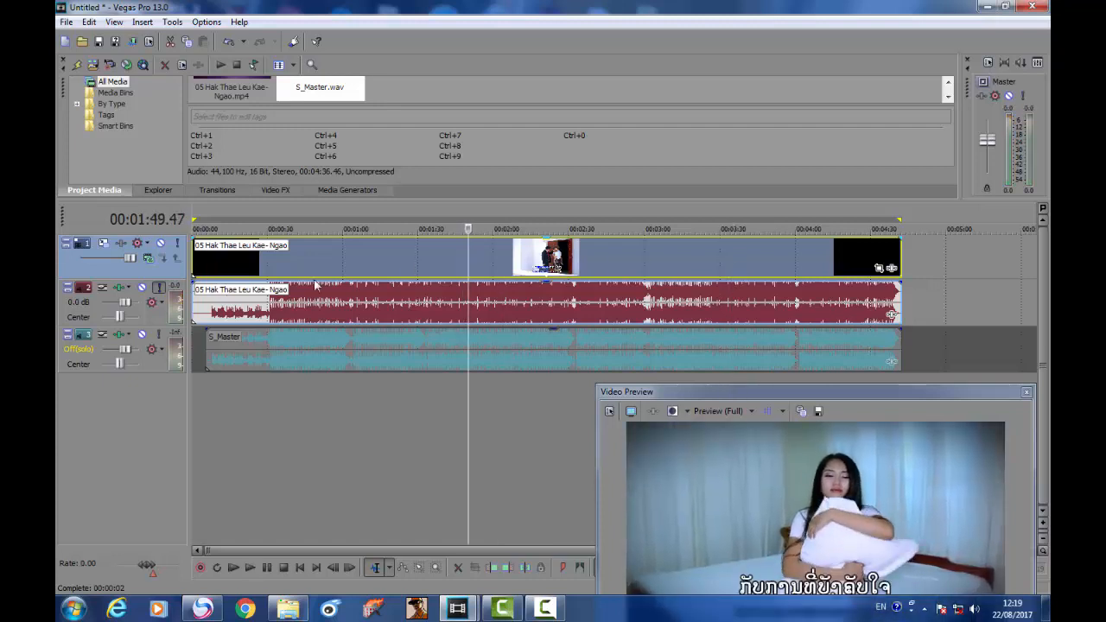
- Solo the S_Master track instead of the video's audio and listen to it from about 1:49 and 1:18
left_click(159, 335)
left_click(159, 288)
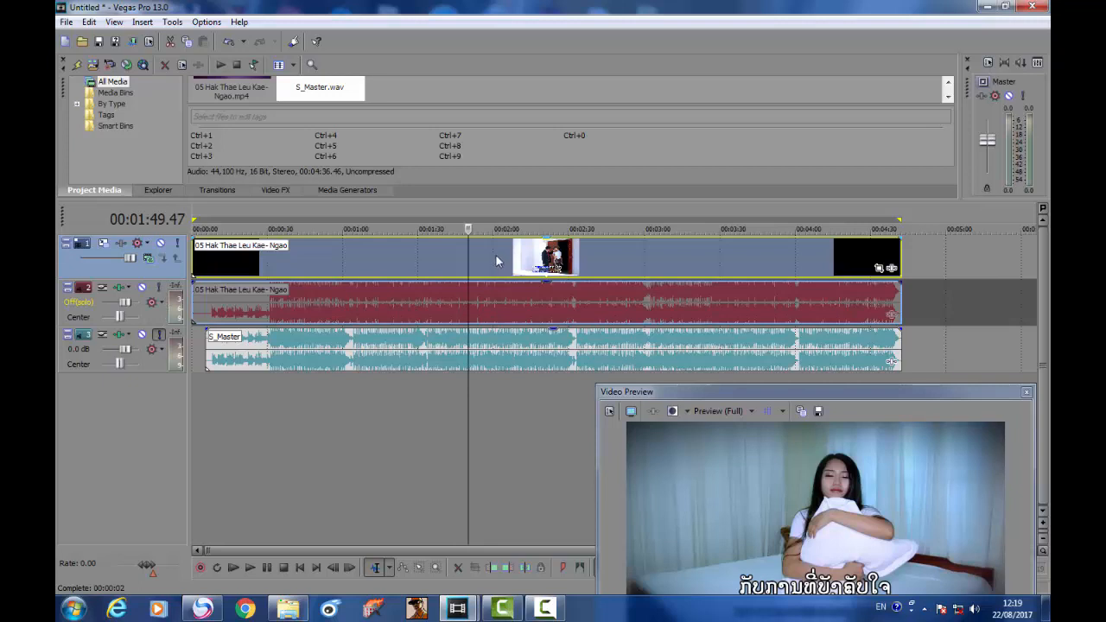
key("space")
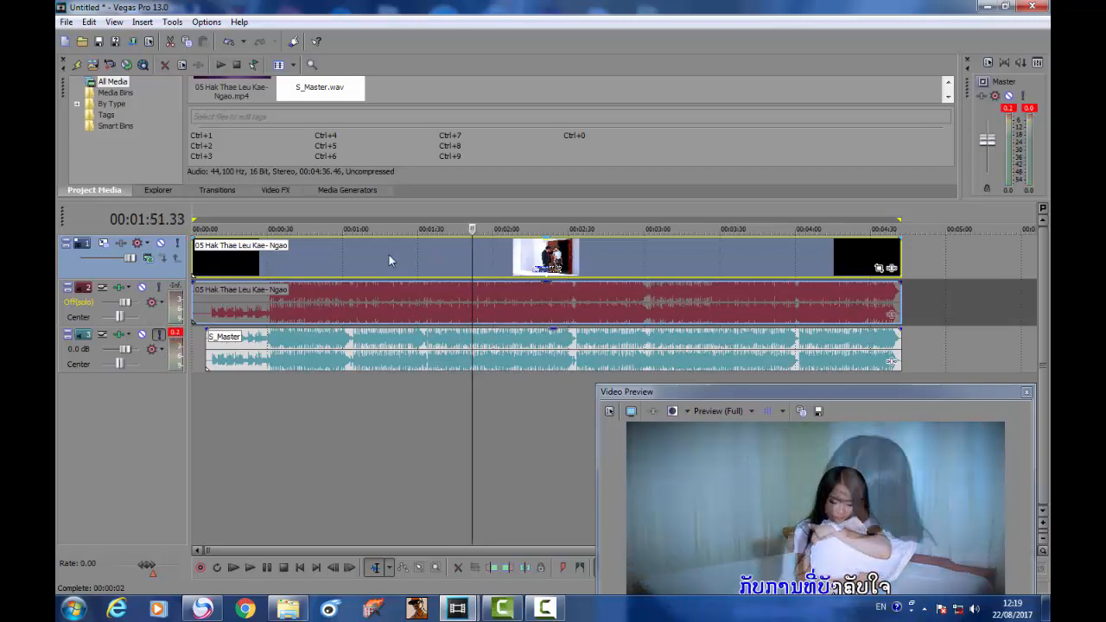
left_click(388, 253)
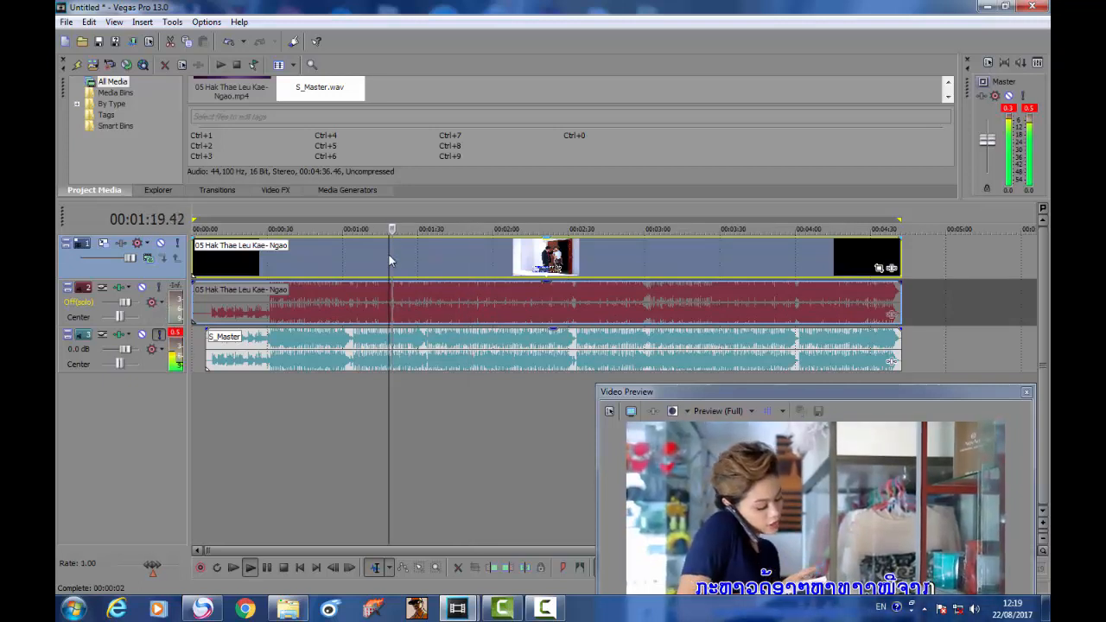
key("space")
- Solo only the video's own audio track, taking S_Master out of solo, and place the playback cursor near 1:11
left_click(159, 335)
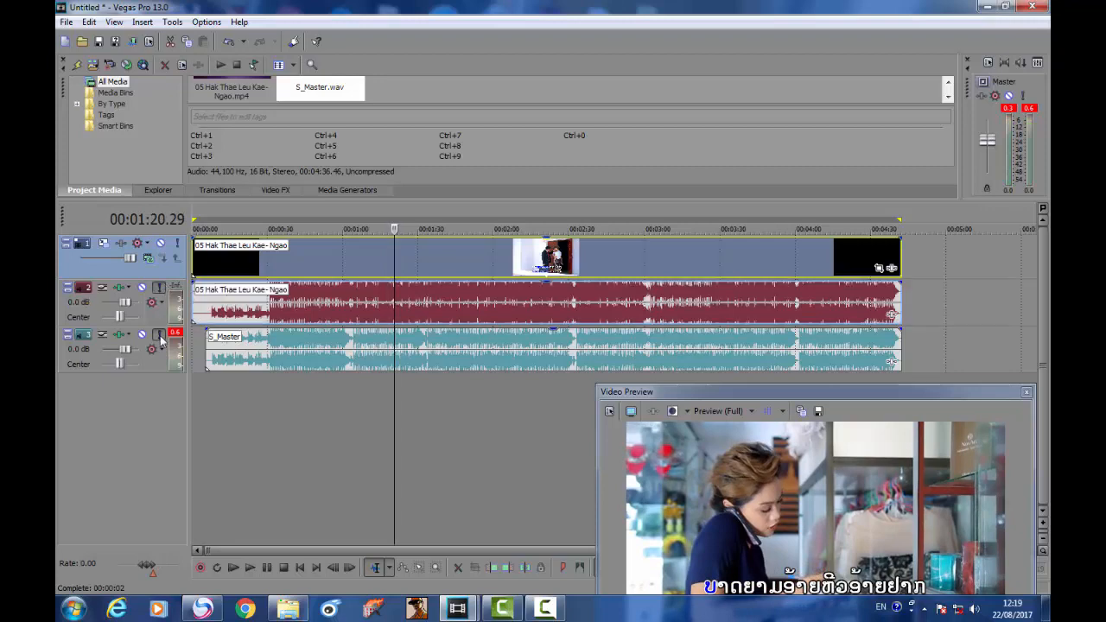
left_click(161, 337)
left_click(280, 266)
left_click(372, 258)
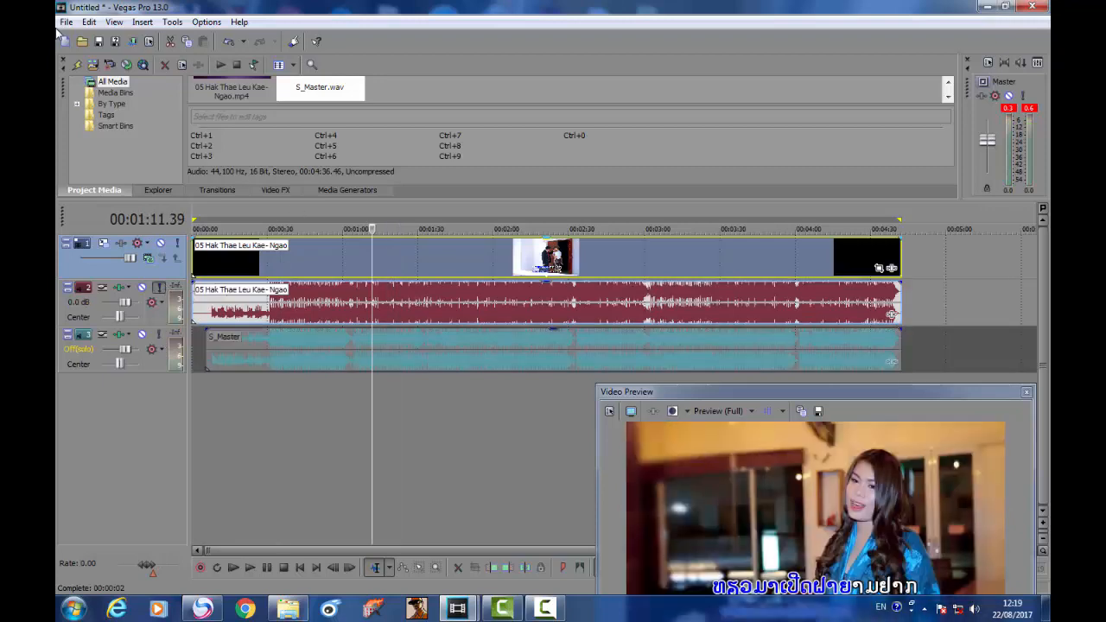
- Select the Sony AVC/MVC Internet 1280x720-30p render template and cancel without rendering
left_click(134, 43)
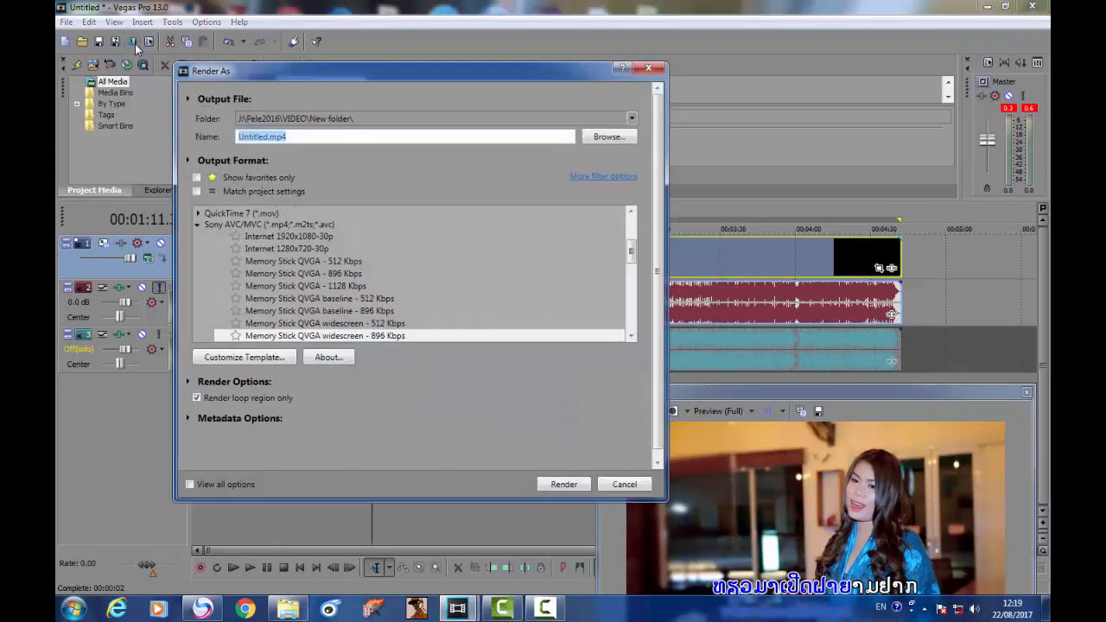
left_click(238, 248)
left_click(294, 249)
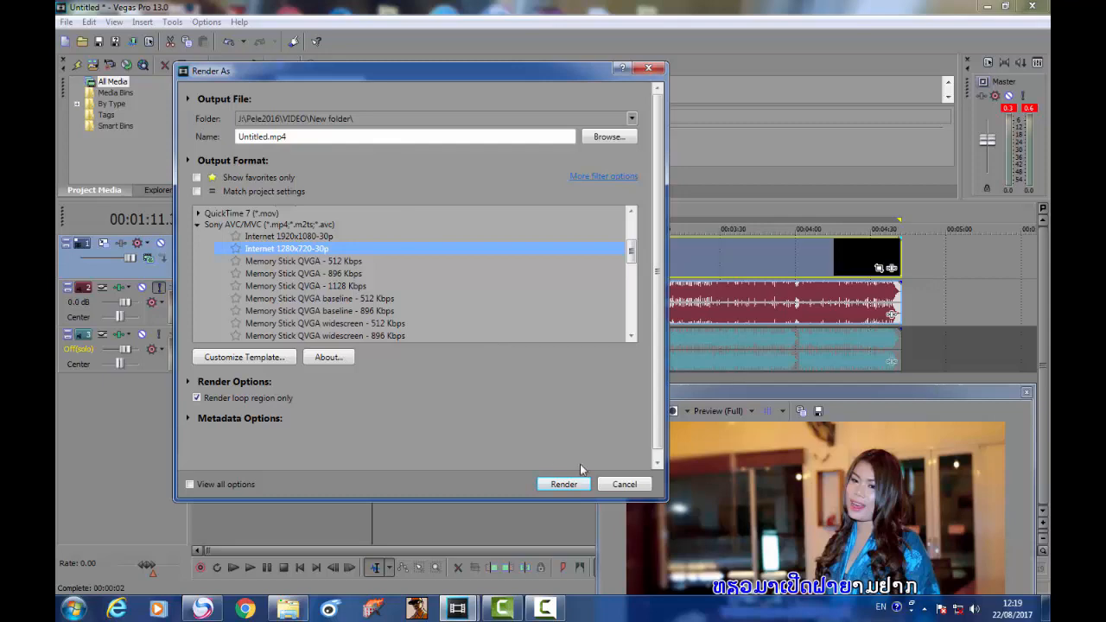
left_click(626, 486)
- Take the video's audio track out of solo and solo the S_Master track
left_click(425, 279)
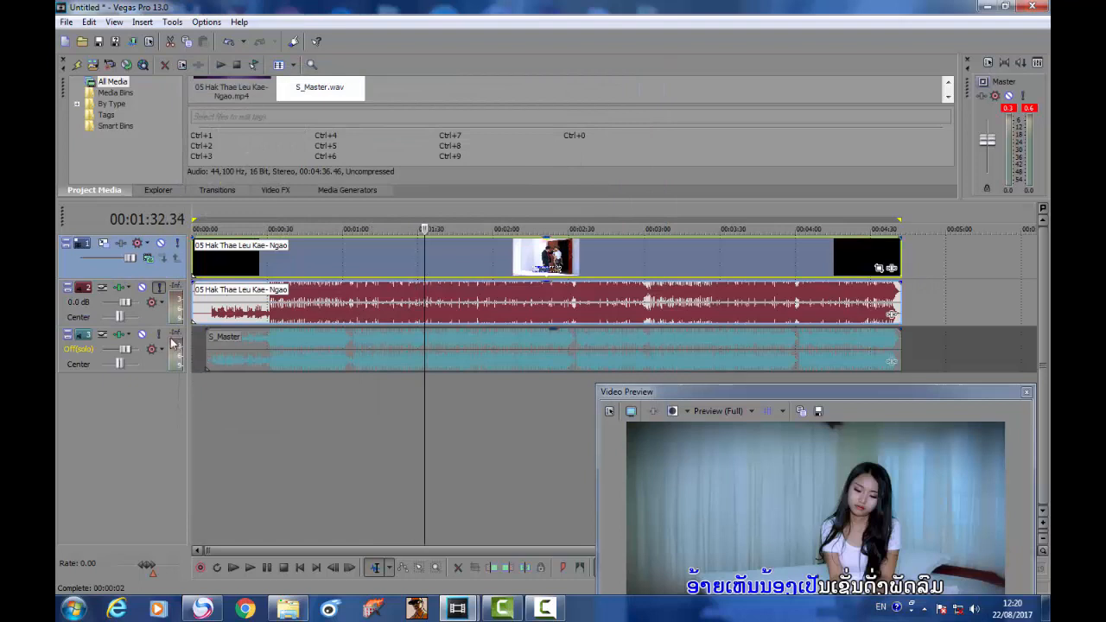
left_click(158, 288)
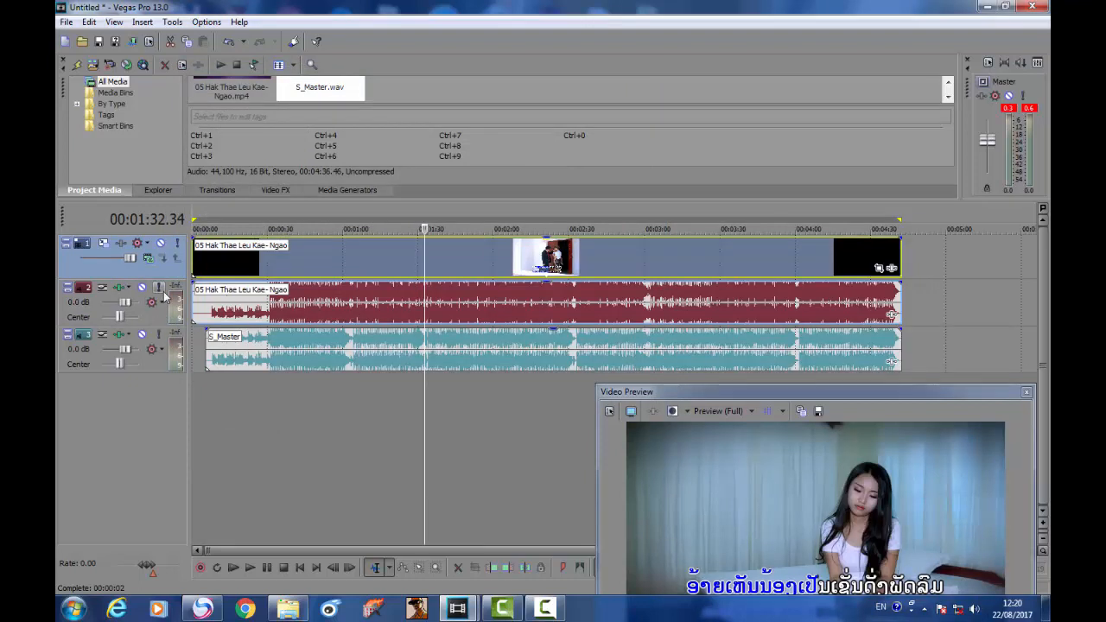
left_click(158, 335)
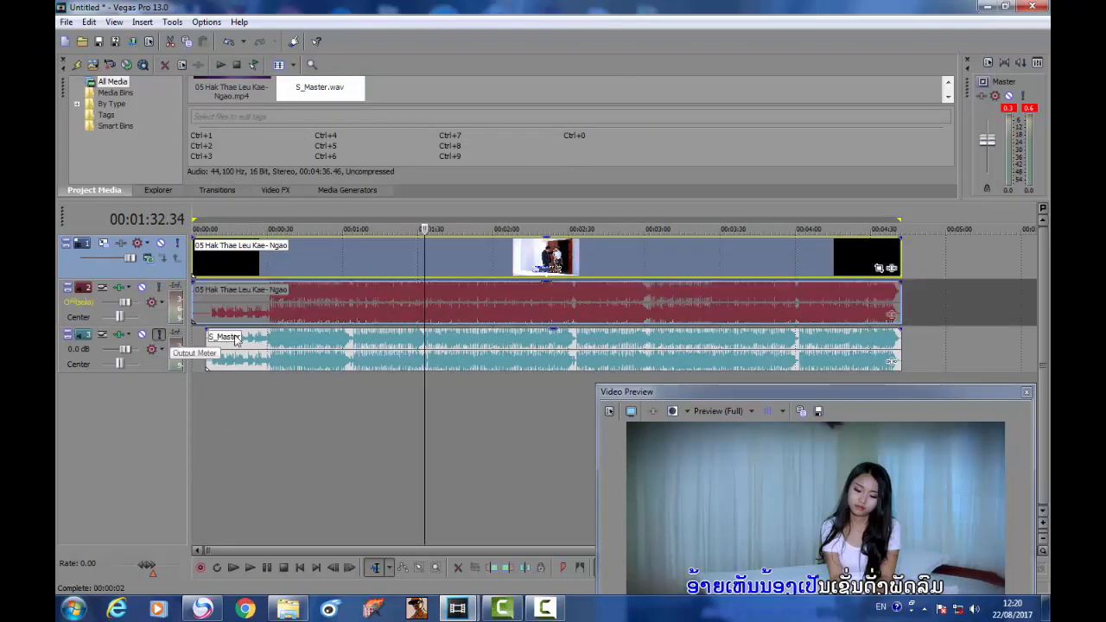
- Listen to short passages of the soloed S_Master track at about 4:00, 0:37, 0:45 and 1:52
left_click(324, 346)
left_click(799, 344)
key("space")
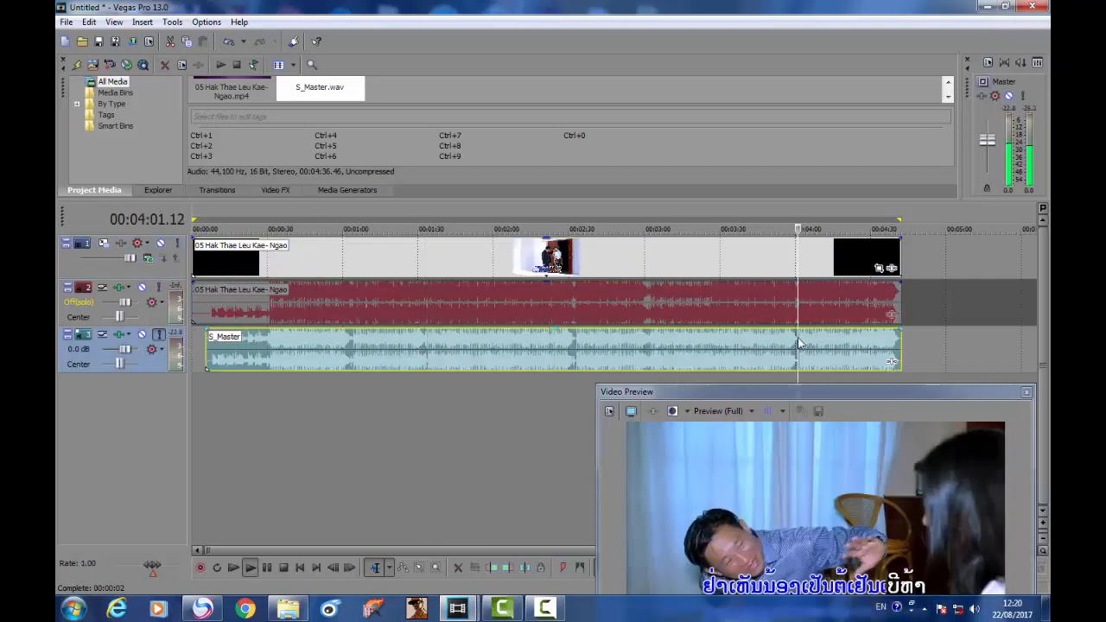
key("space")
left_click(286, 348)
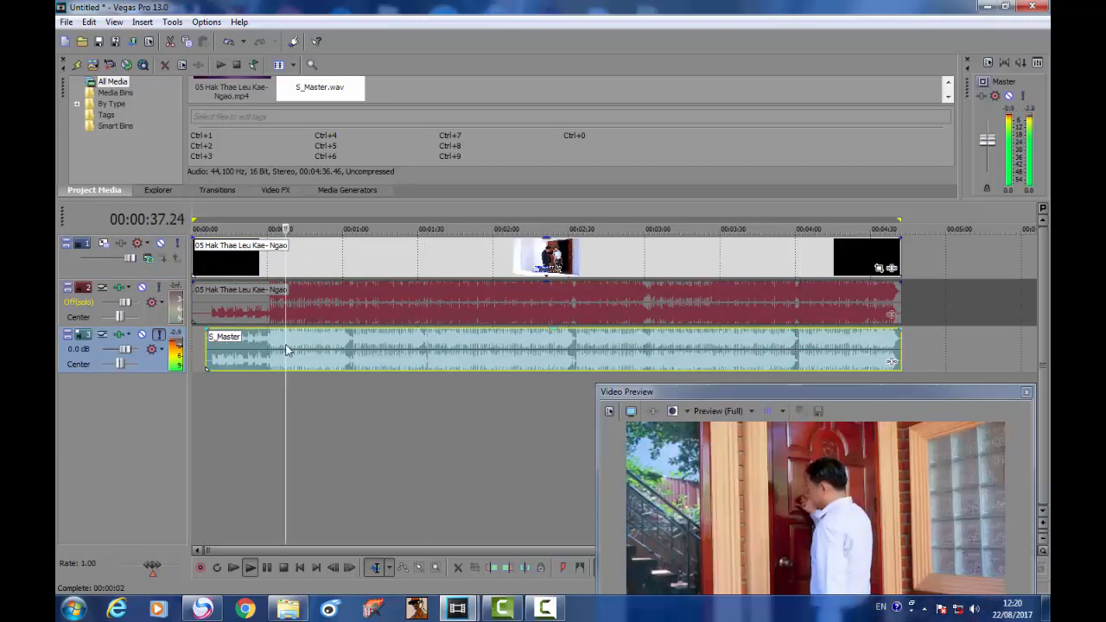
key("space")
left_click(306, 347)
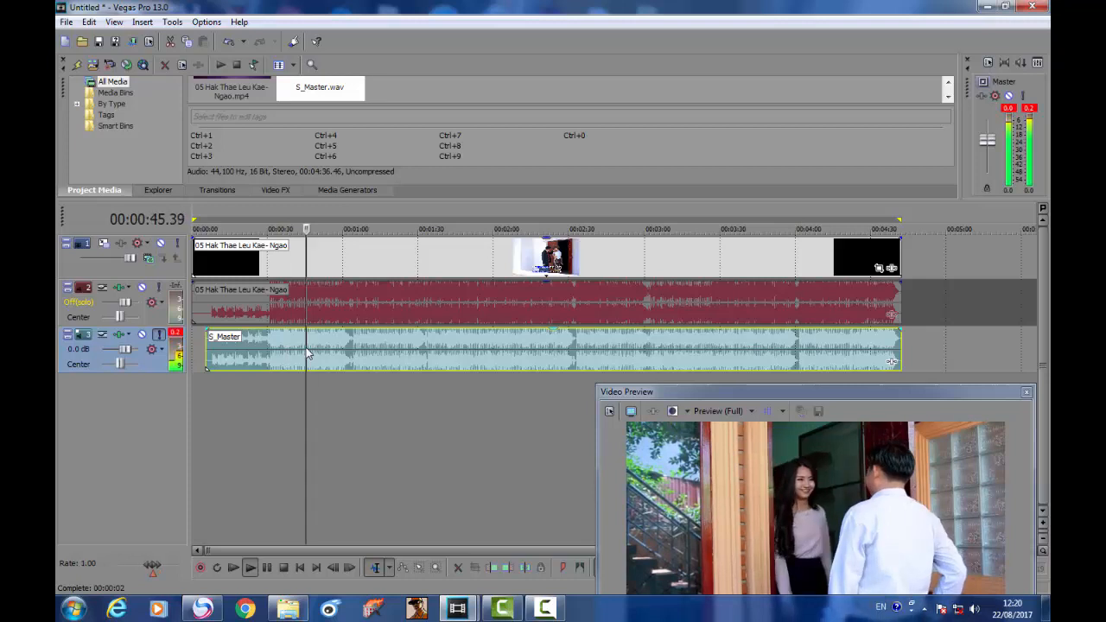
key("space")
left_click(474, 351)
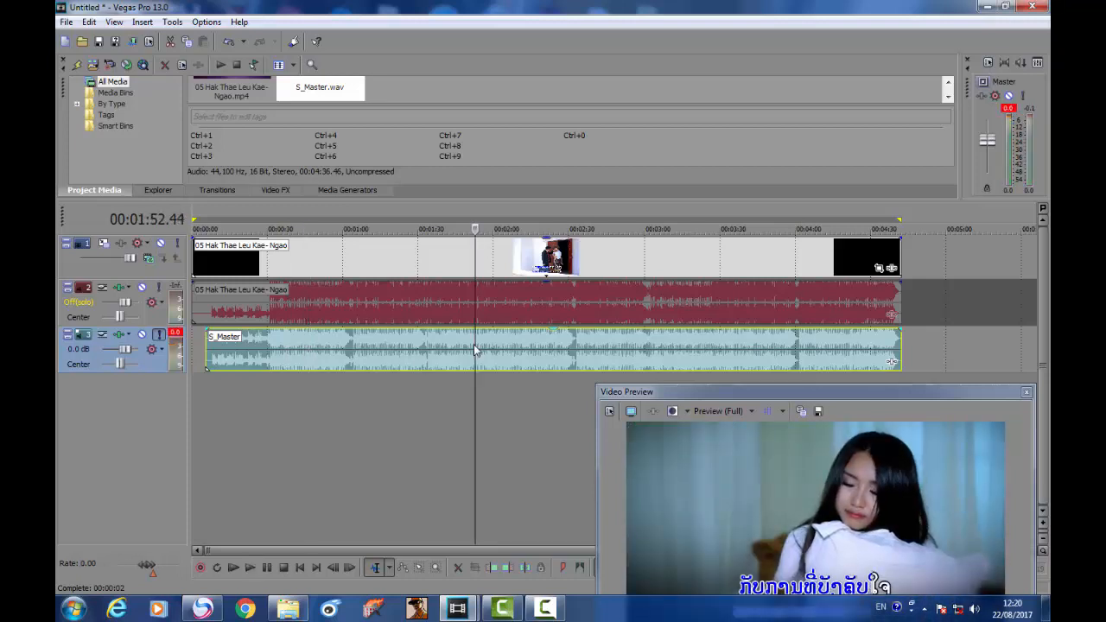
left_click(450, 347)
left_click(332, 347)
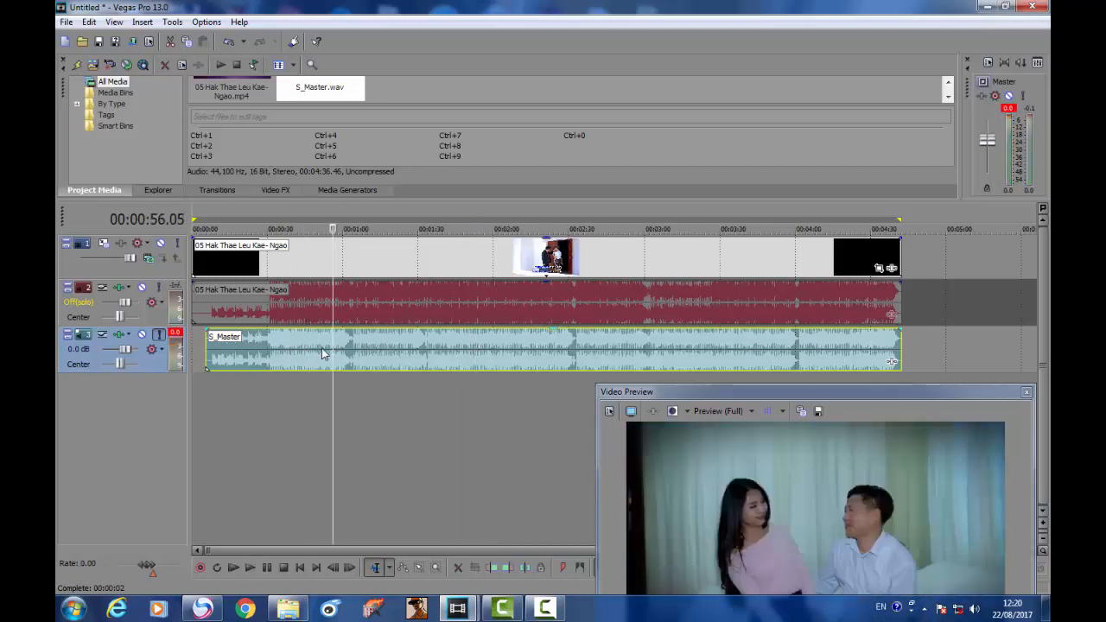
left_click(437, 347)
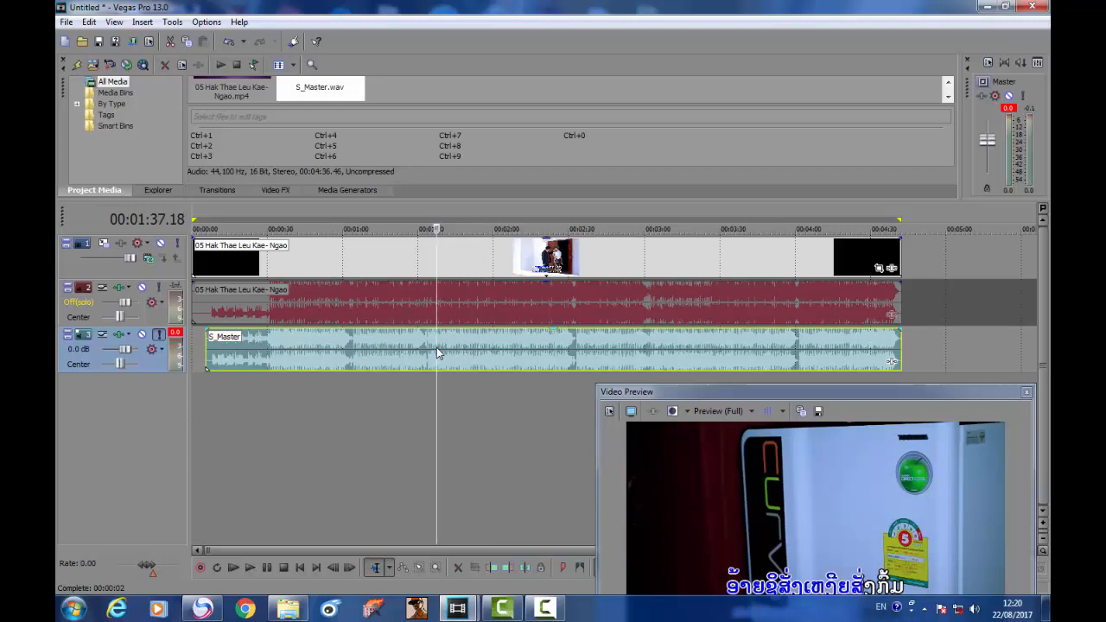
left_click(499, 346)
left_click(445, 349)
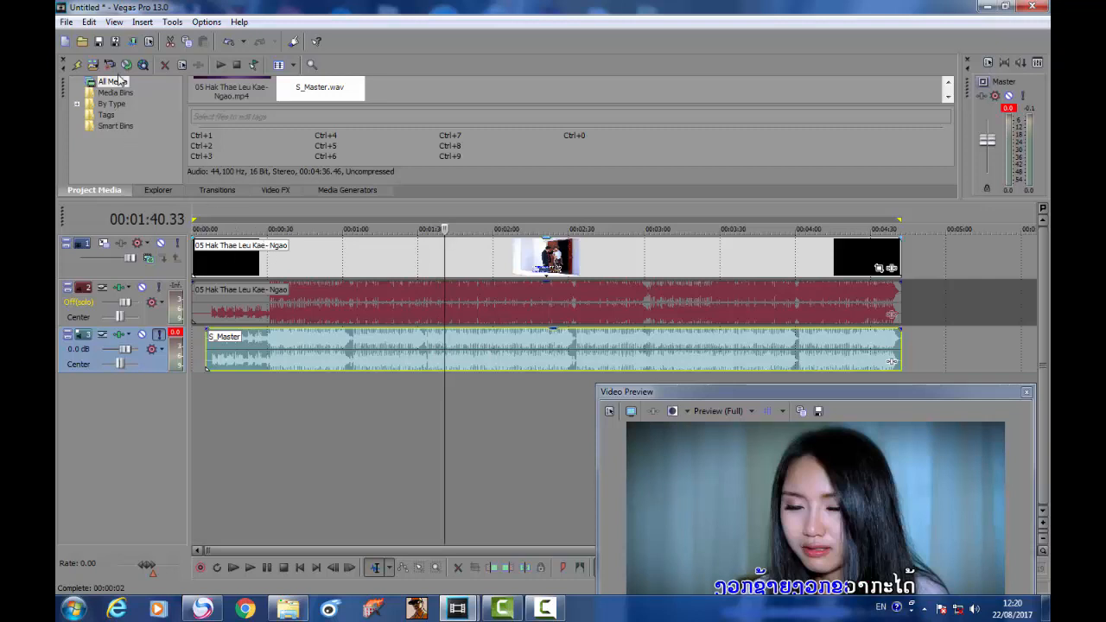
- Open the render settings and select the Wave (Microsoft) Default Template for the soloed S_Master soundtrack
left_click(115, 42)
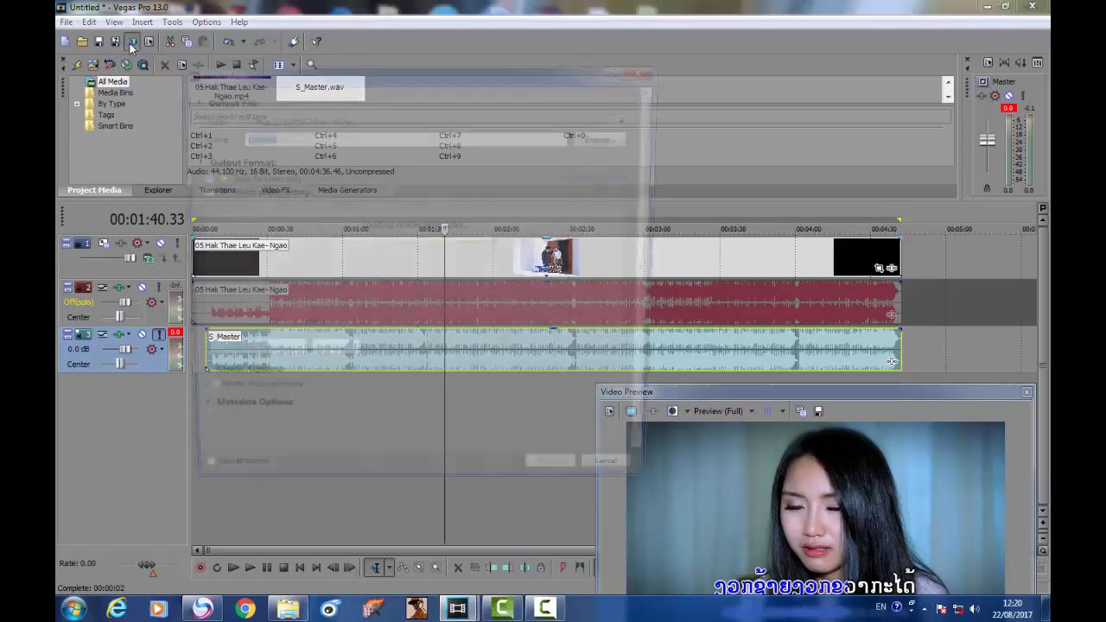
left_click(196, 226)
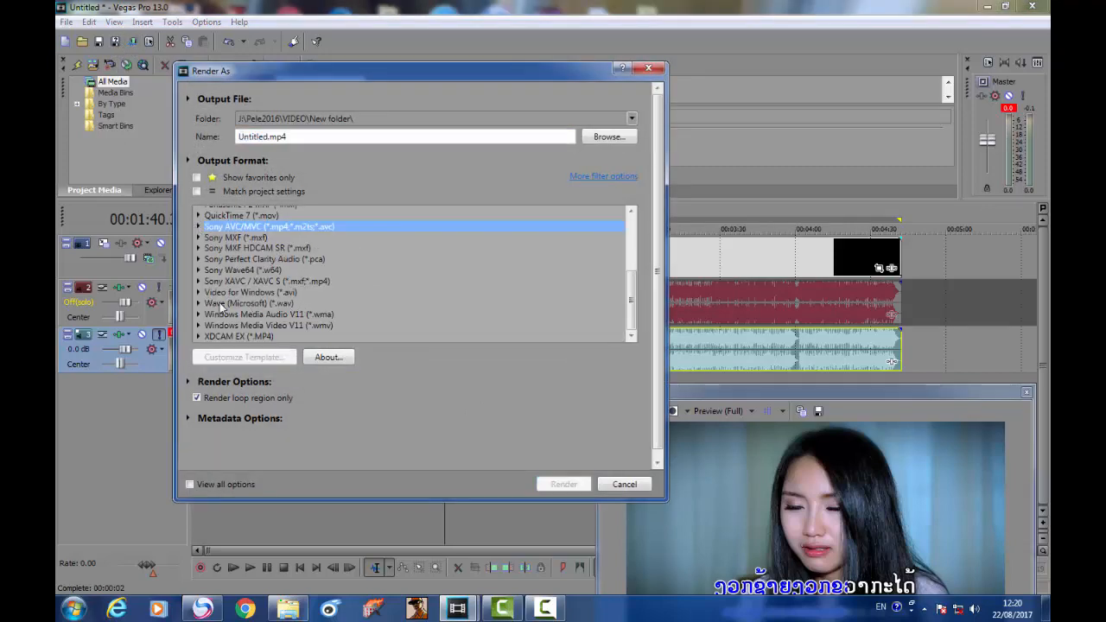
double_click(222, 305)
scroll(302, 318, "down", 1)
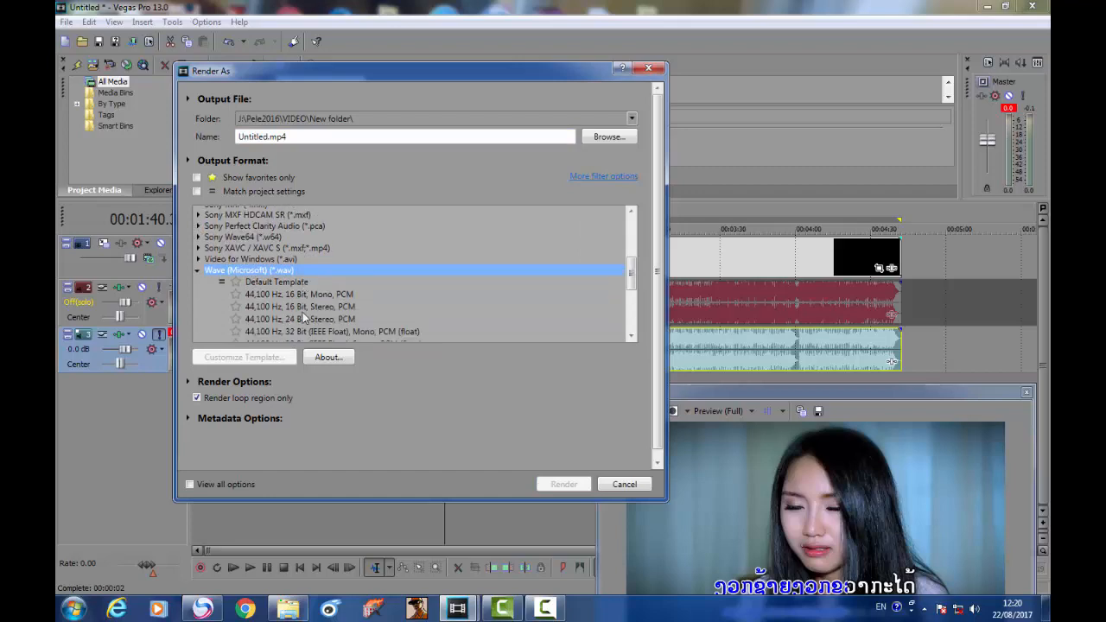
left_click(297, 285)
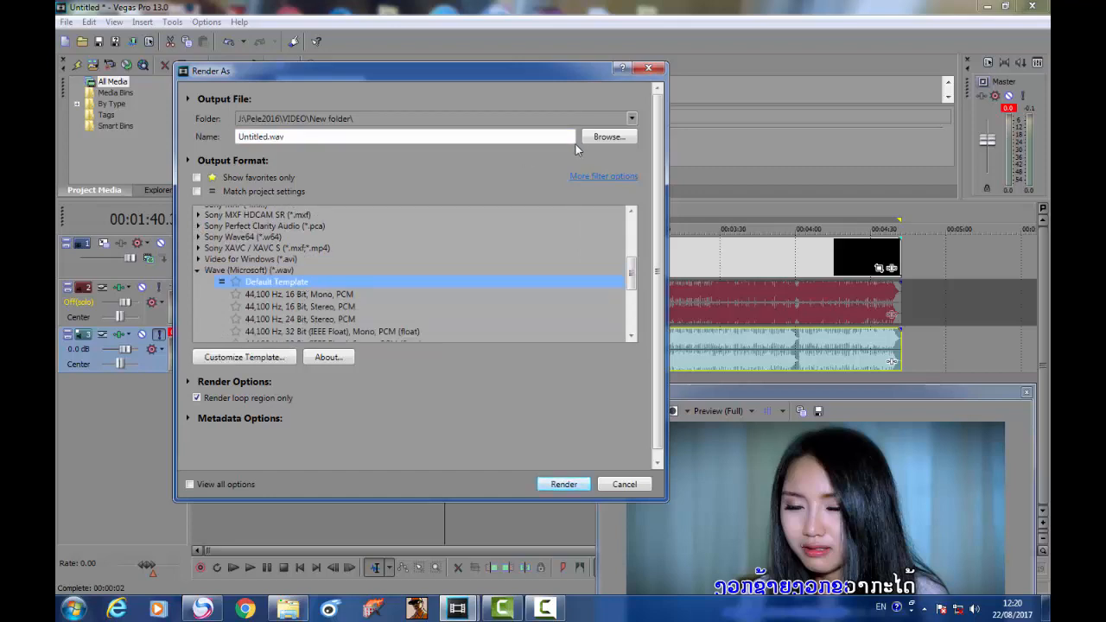
- Browse to the Adtaphonh VIDEO folder on drive J: as output location, and cancel without saving or rendering the WAV file
left_click(607, 137)
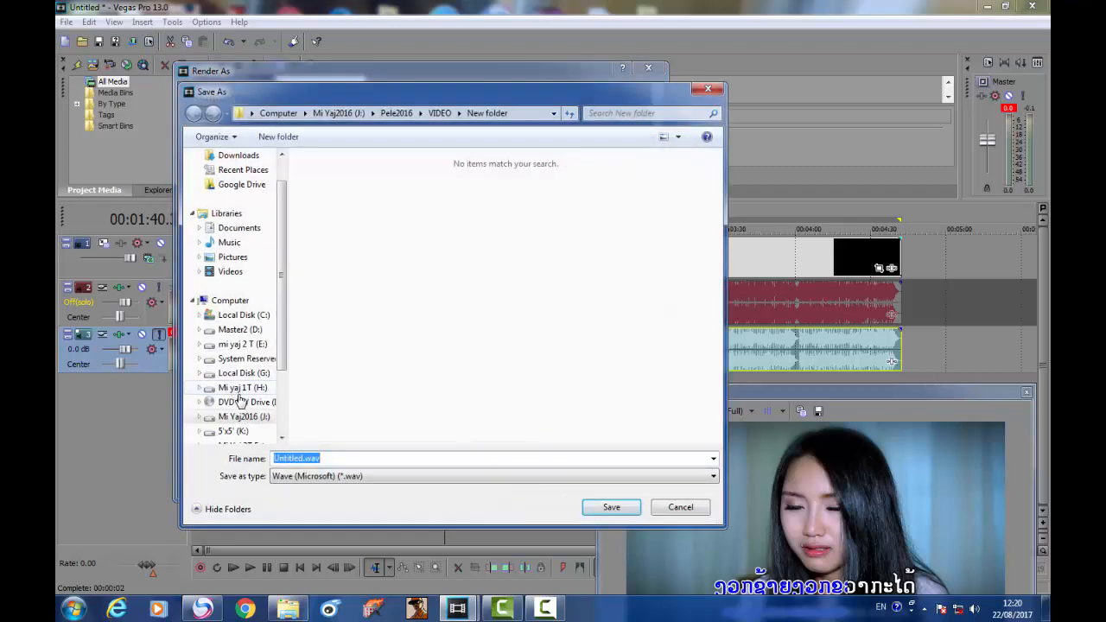
left_click(257, 417)
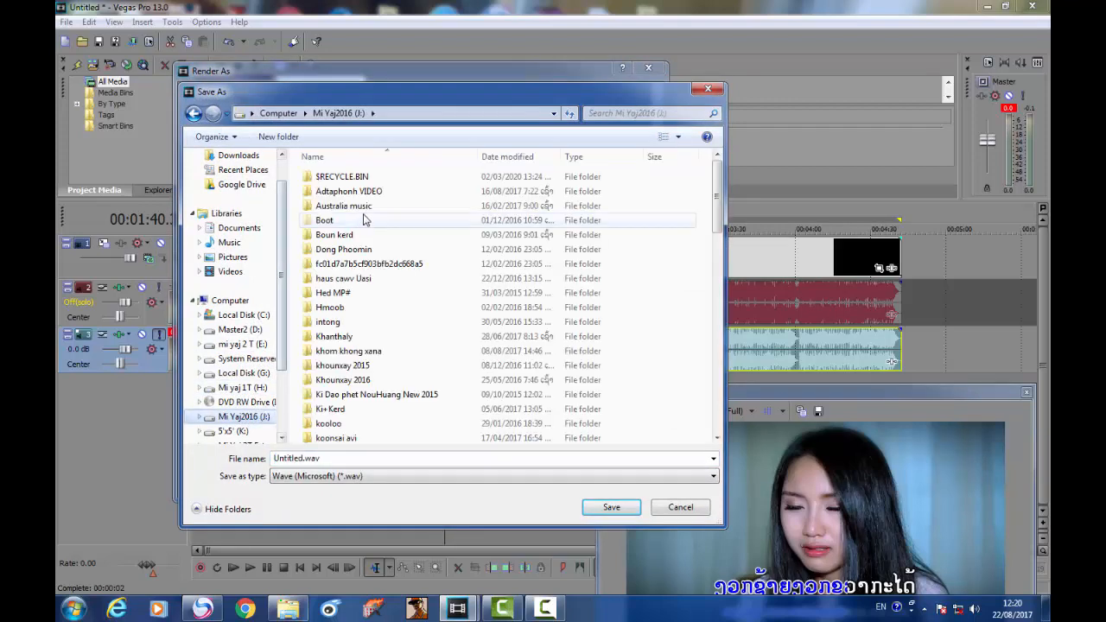
double_click(346, 191)
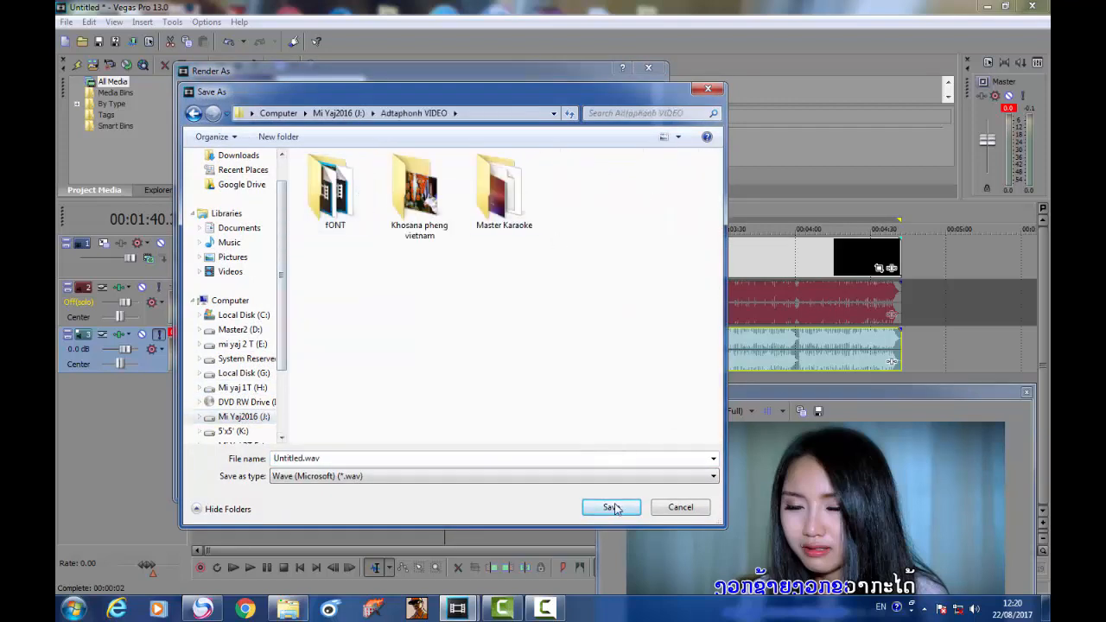
left_click(680, 508)
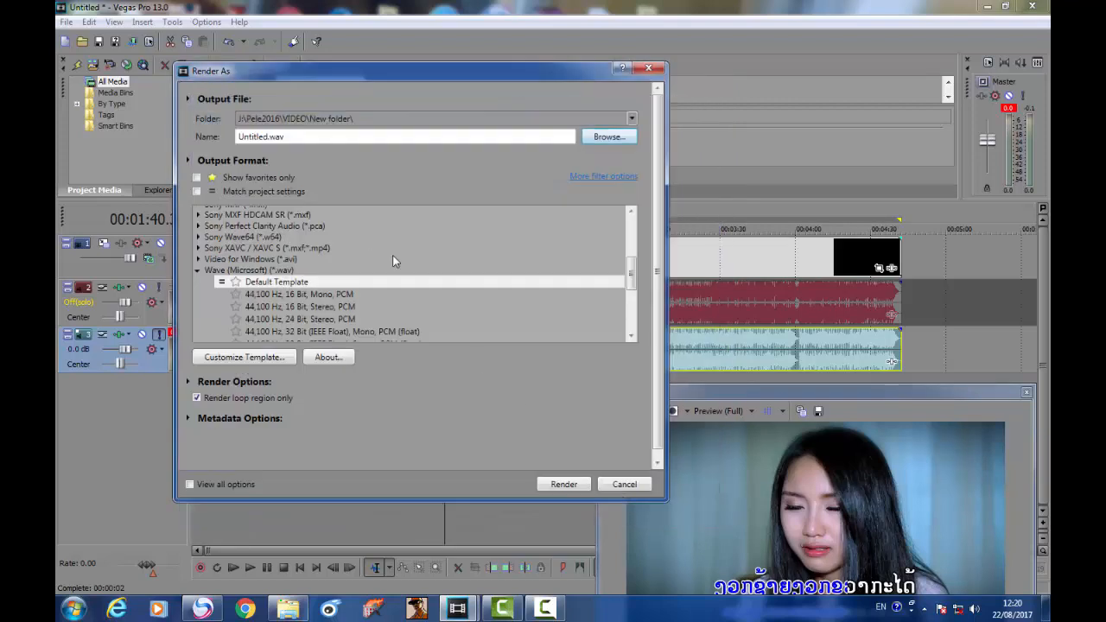
left_click(623, 484)
left_click(679, 277)
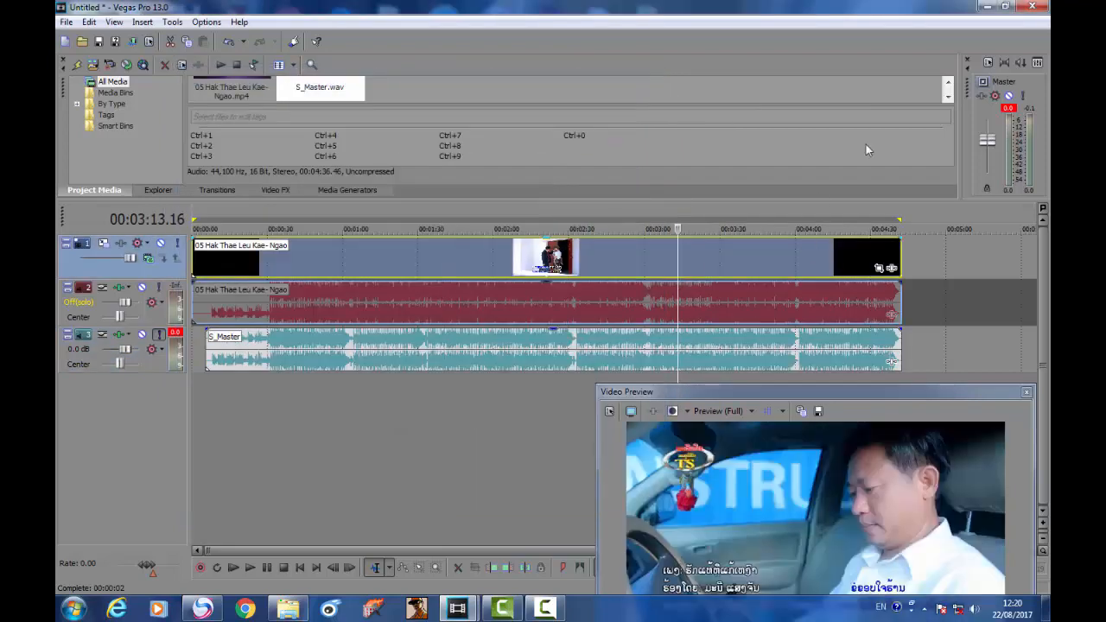
- Clear the open windows off the desktop and launch DVD Architect Pro 6.0
left_click(987, 8)
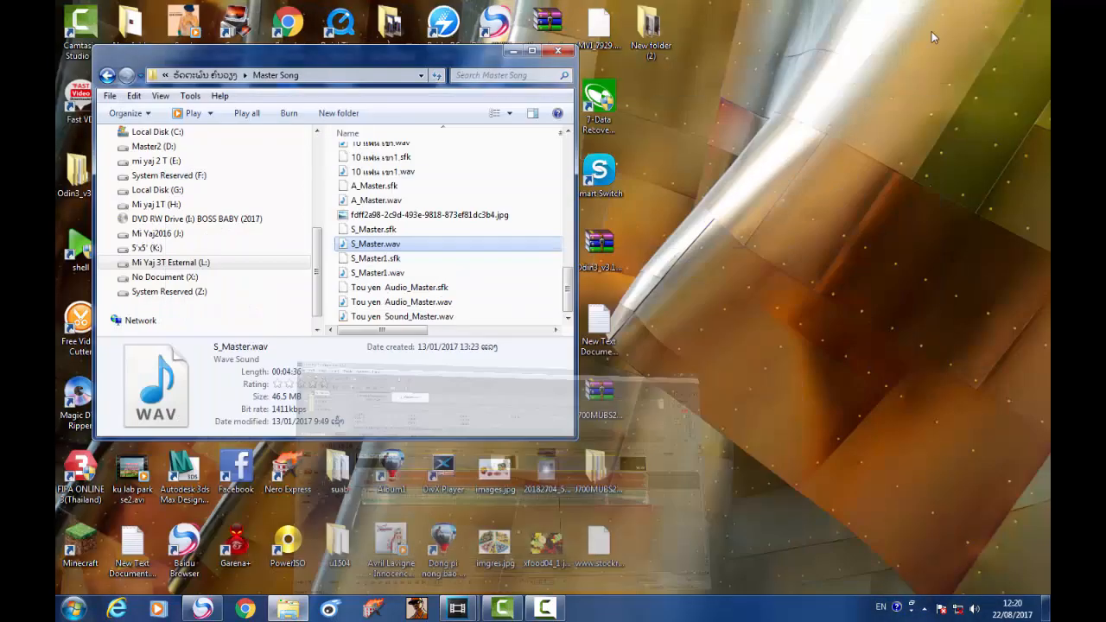
left_click(514, 52)
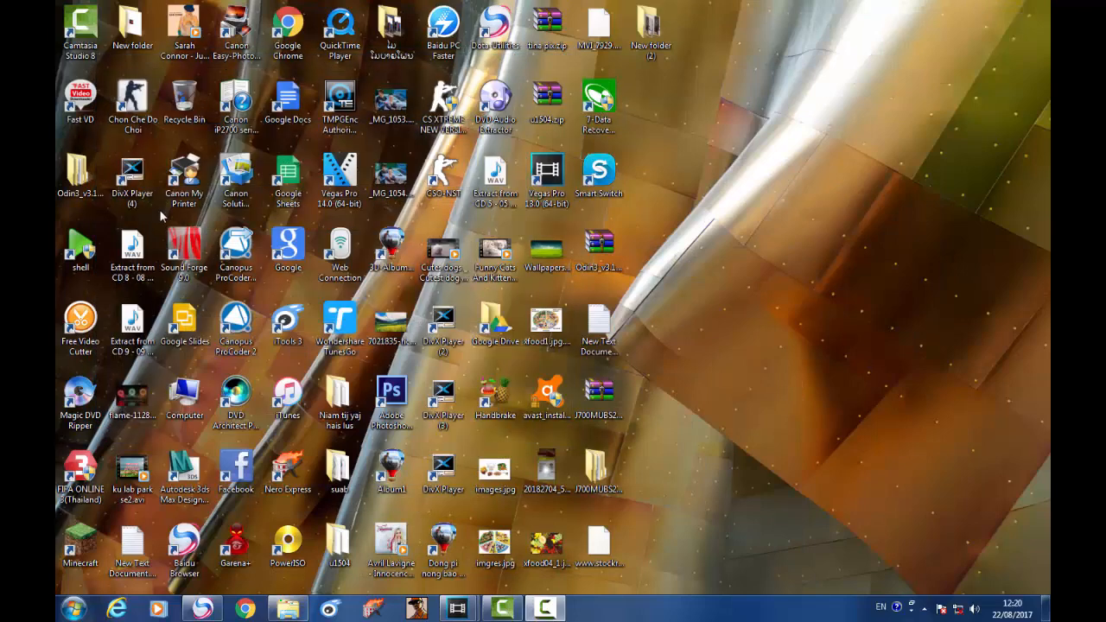
double_click(224, 393)
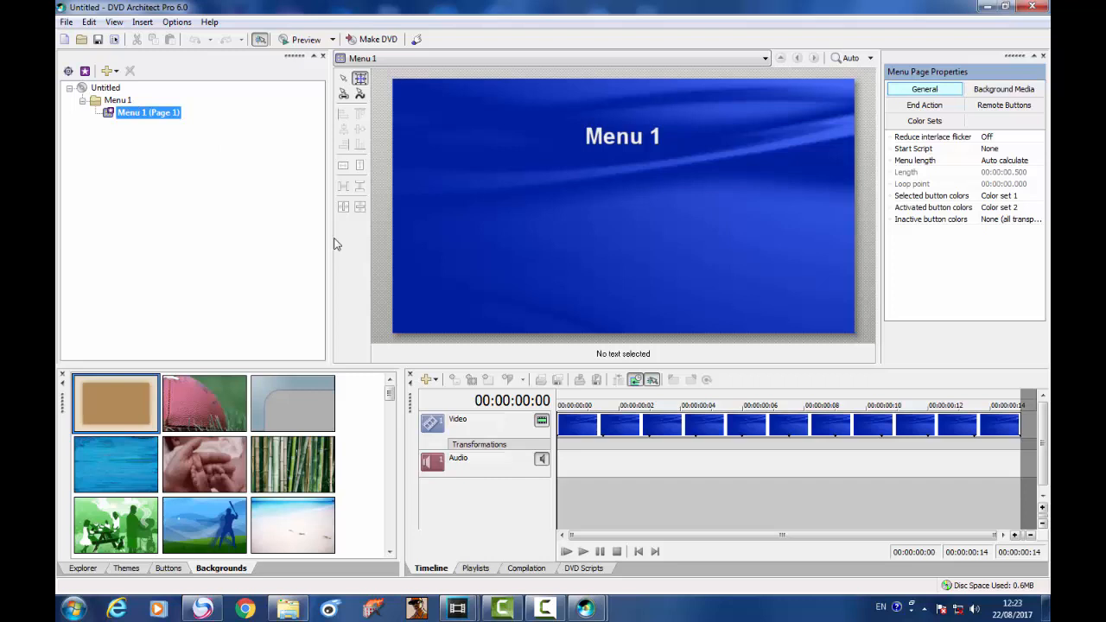
- Start inserting media into the untitled disc project and browse to the Master Karaoke folder in Adtaphonh VIDEO on drive J:
left_click(105, 88)
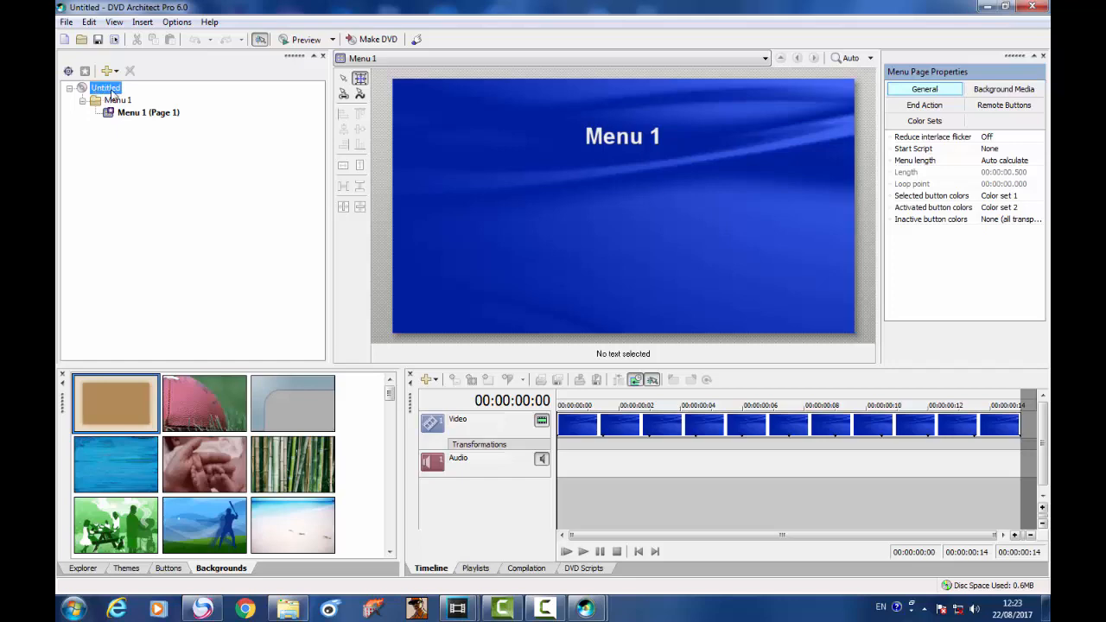
right_click(111, 94)
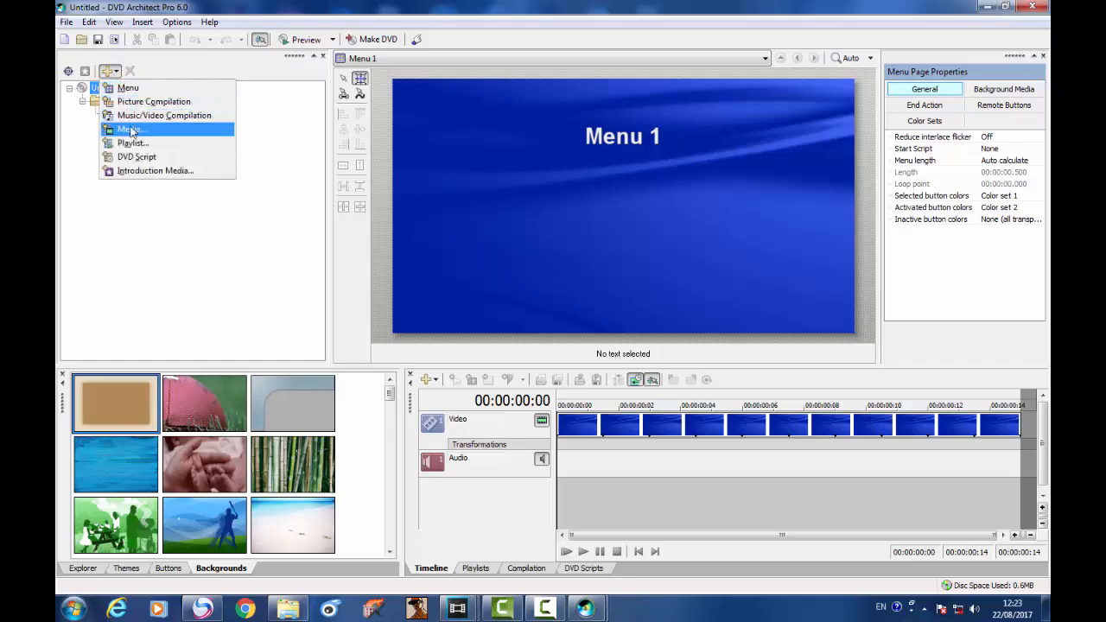
left_click(132, 130)
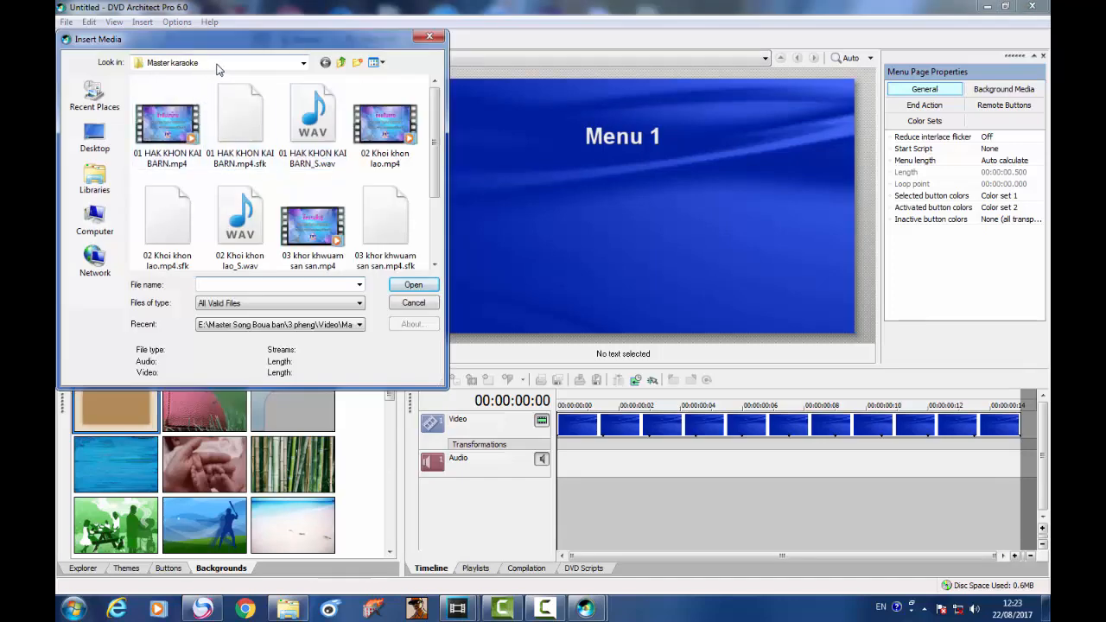
left_click(218, 66)
left_click(200, 210)
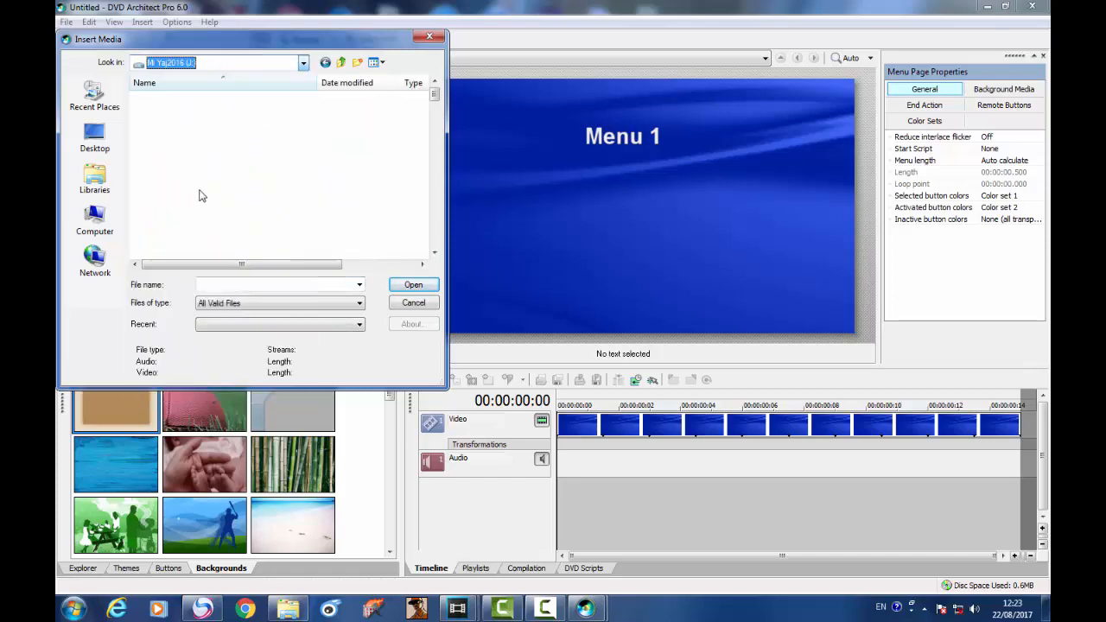
double_click(193, 112)
double_click(301, 139)
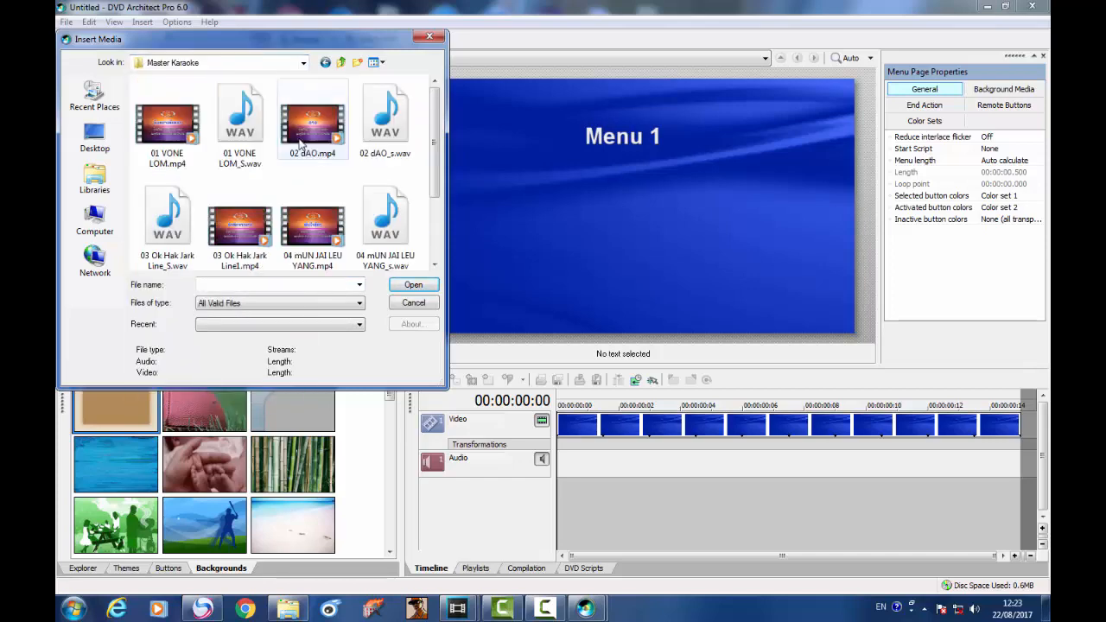
- Insert the five karaoke MP4 videos, 01 VONE LOM through 05 Hak Thae Leu Kae- Ngao, leaving out the WAV files
left_click(192, 136)
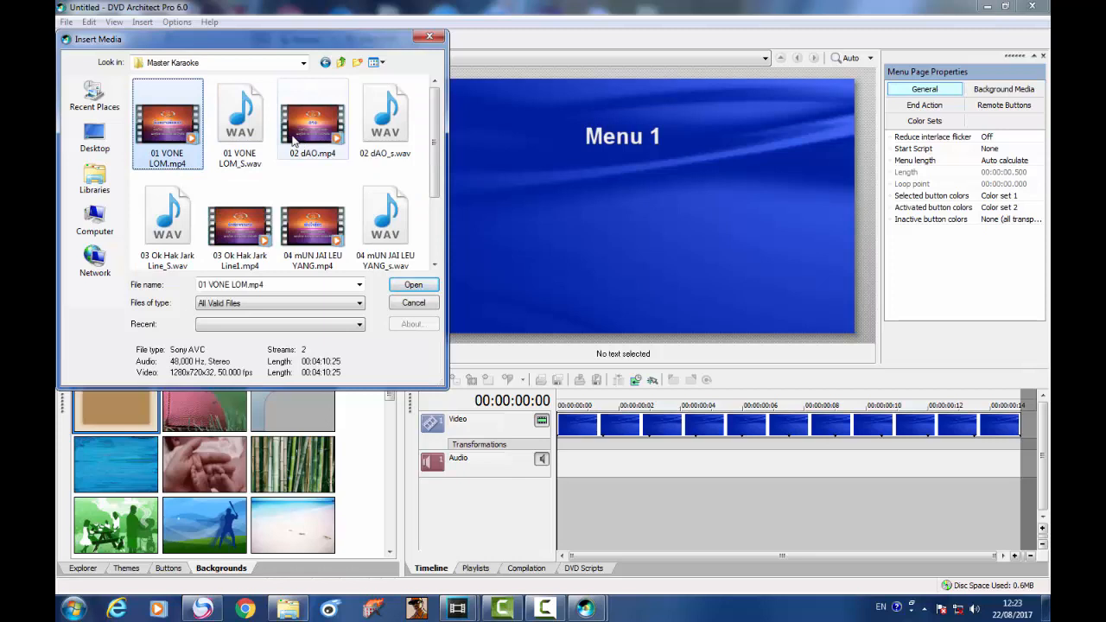
left_click(294, 141, "ctrl")
scroll(253, 180, "down", 1)
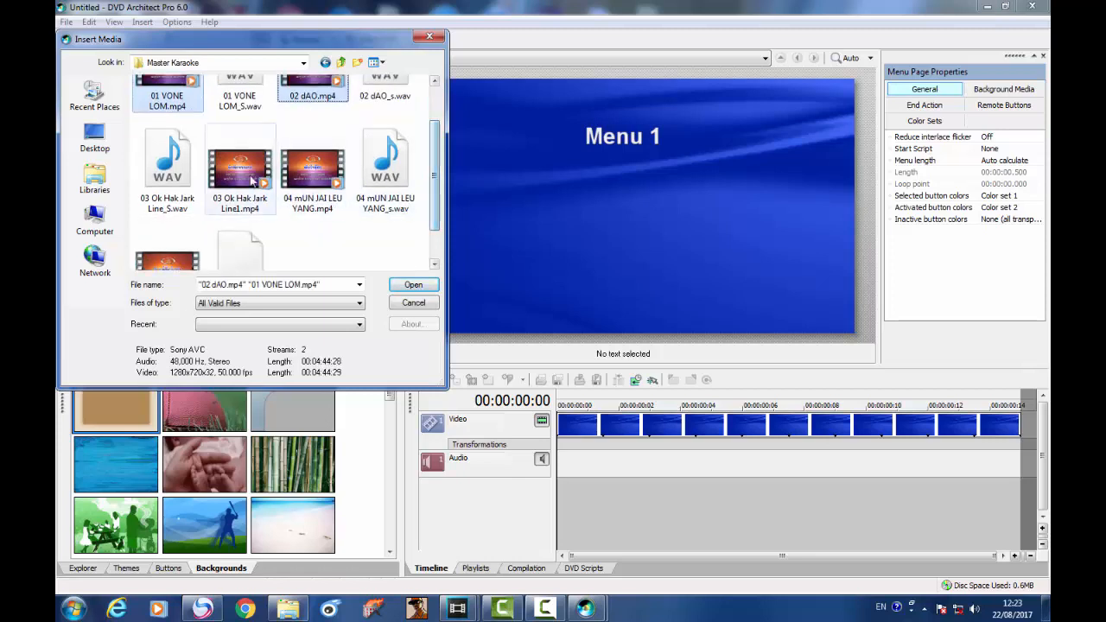
left_click(253, 180, "ctrl")
left_click(310, 177, "ctrl")
scroll(435, 218, "down", 1)
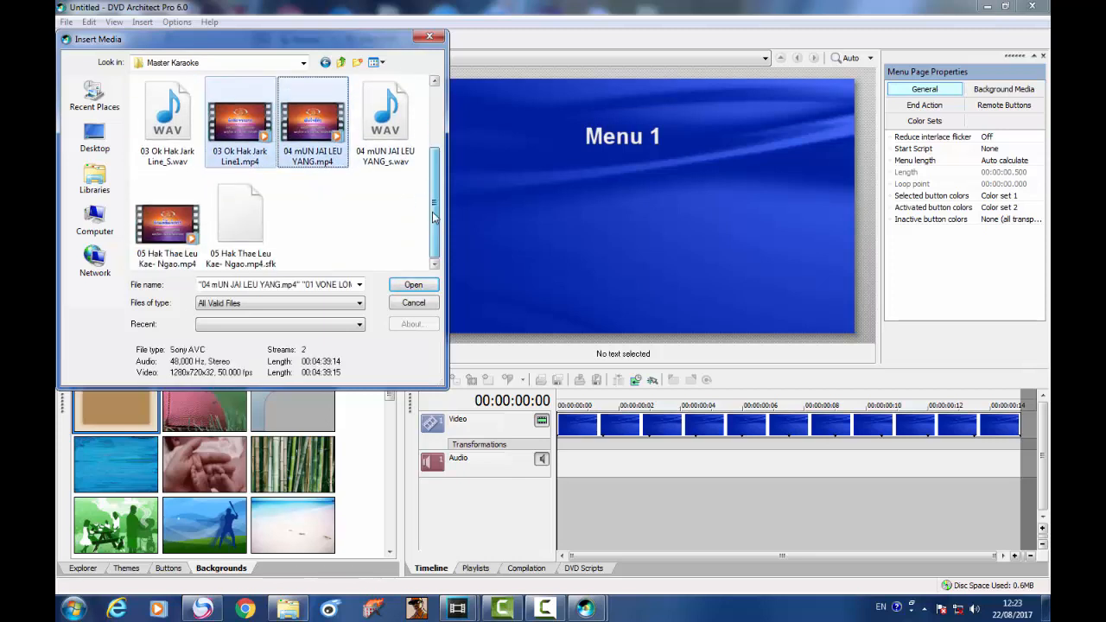
left_click(164, 220, "ctrl")
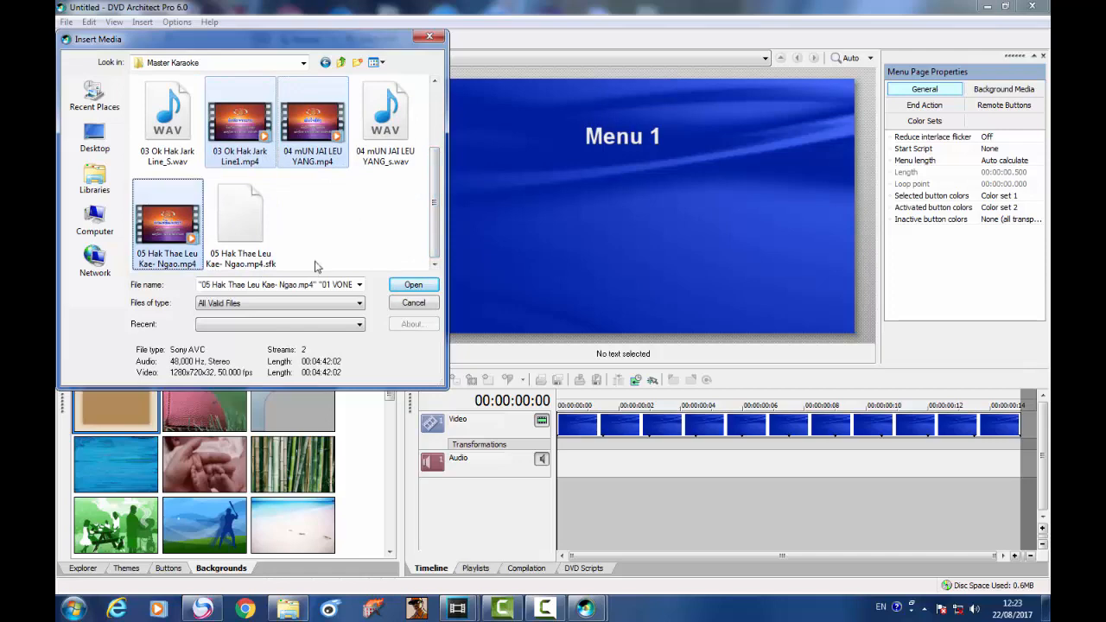
left_click(413, 286)
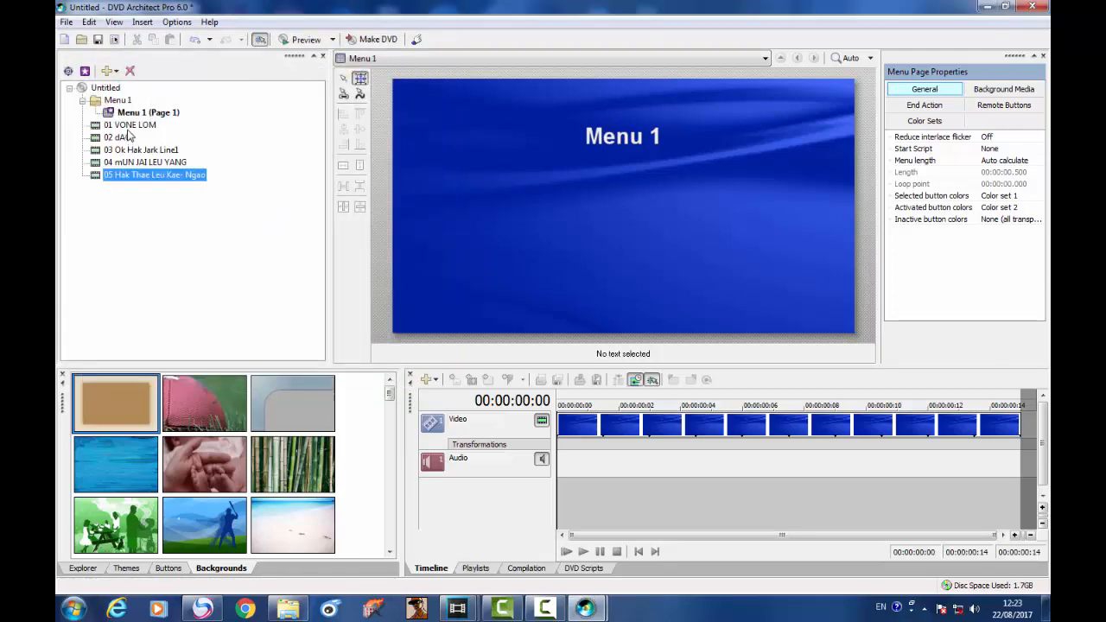
- Open the 01 VONE LOM video in the timeline and place the cursor at about 1:28
double_click(129, 125)
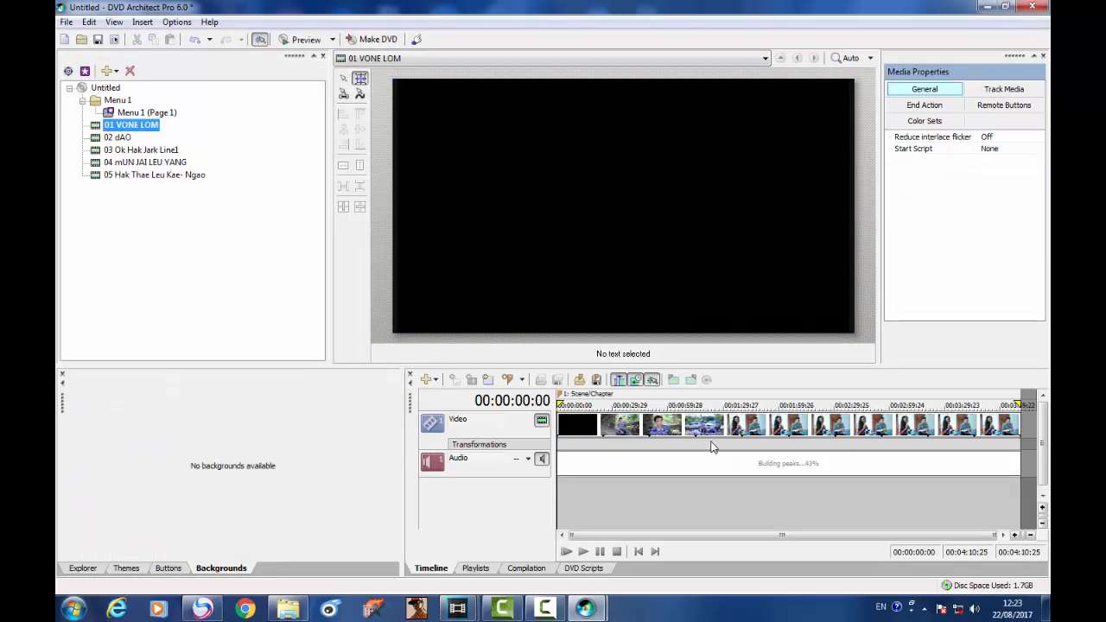
left_click(721, 437)
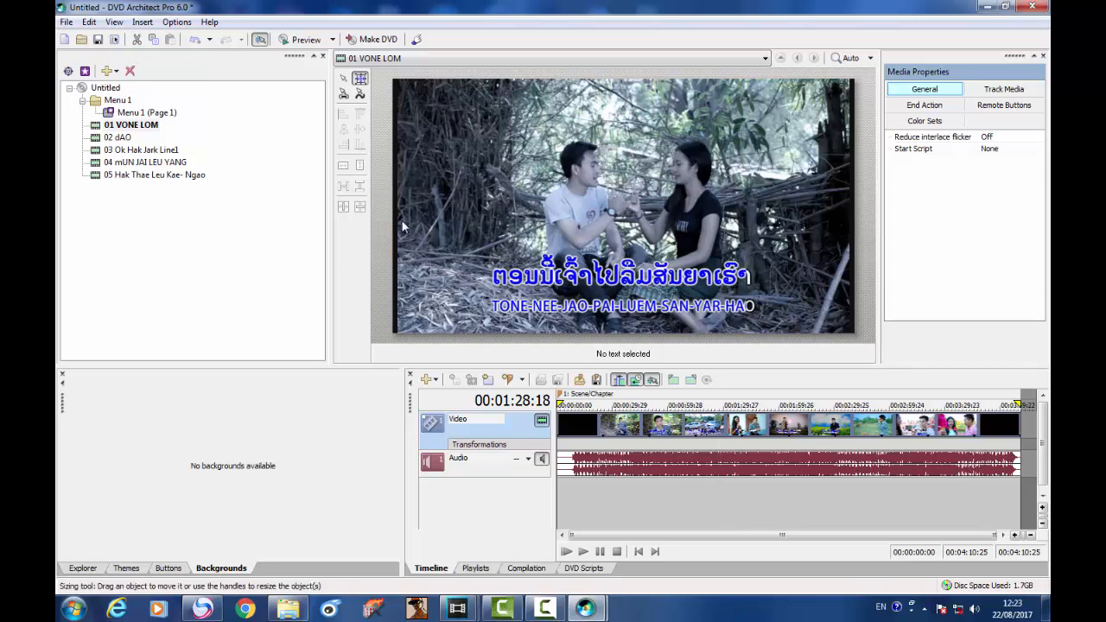
- Set the disc project's default video resolution to 704x576 (PAL) in the project properties
left_click(67, 23)
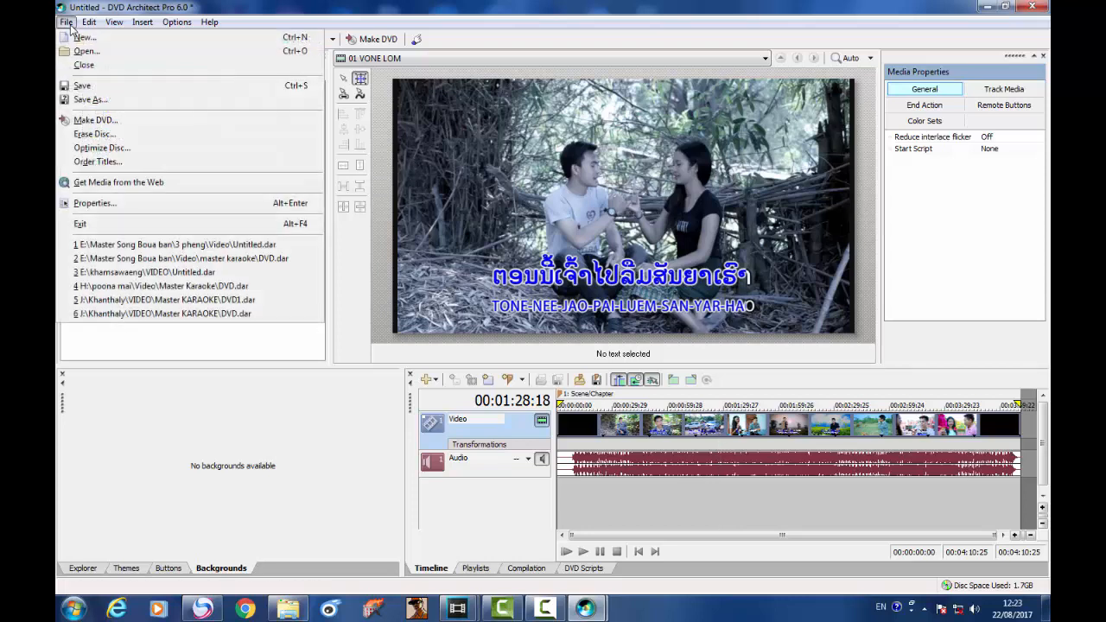
left_click(103, 205)
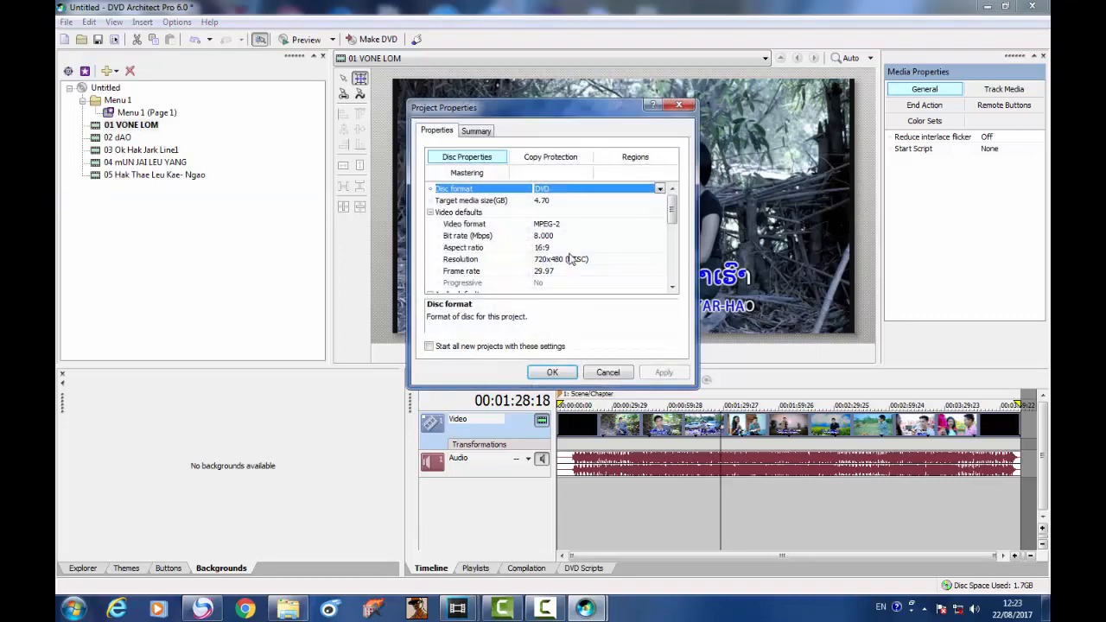
left_click(566, 260)
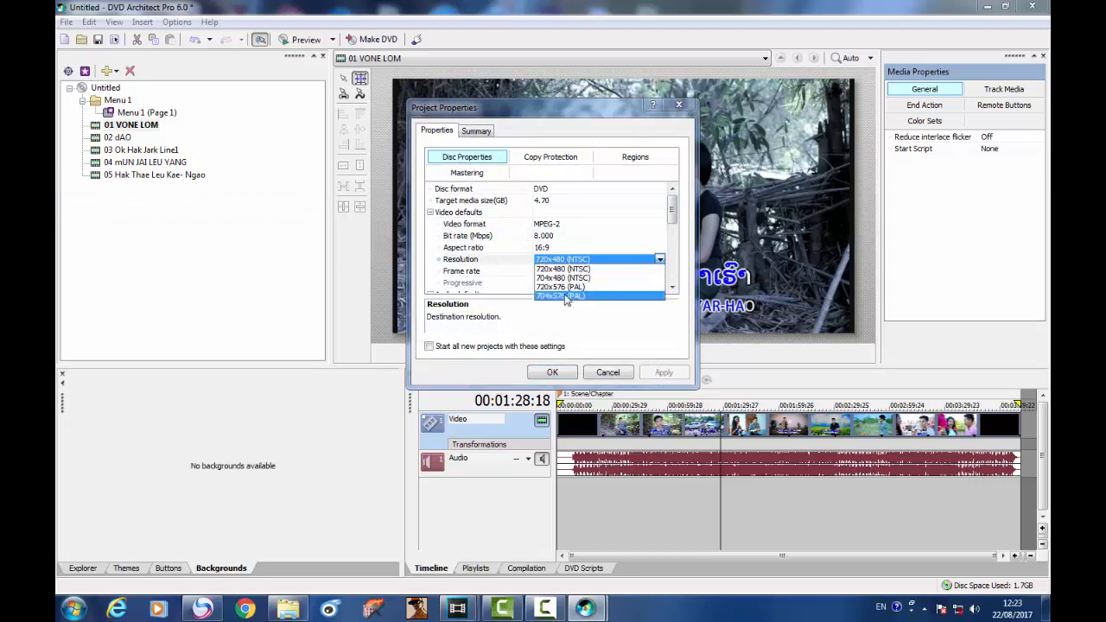
left_click(567, 296)
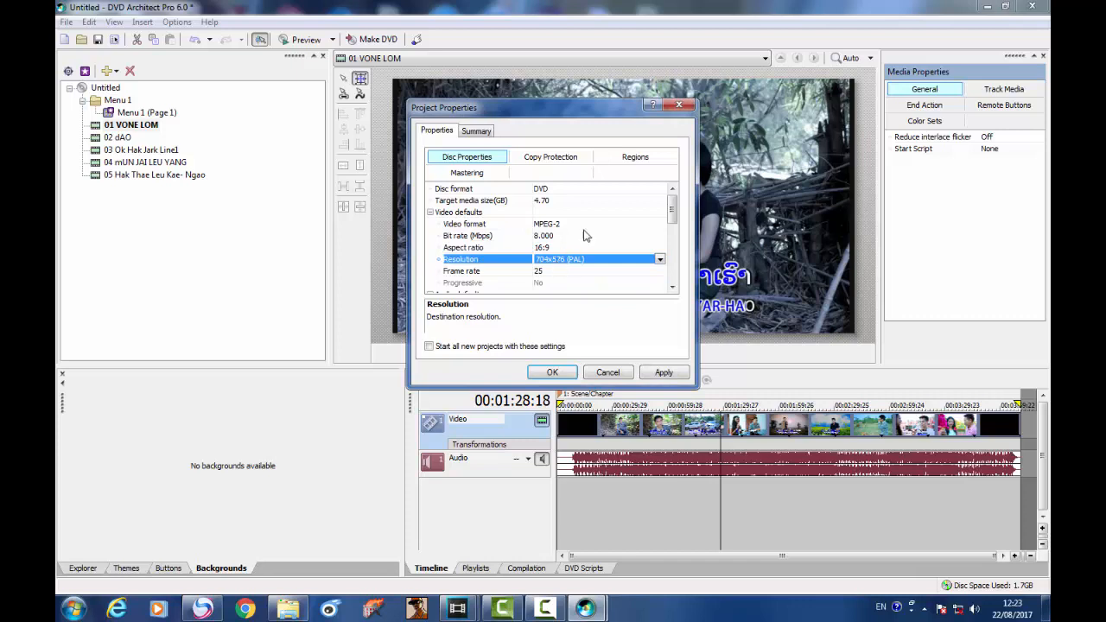
- Keep PCM Stereo as the disc's default audio format, confirm the project properties and preview 01 VONE LOM at about 0:42
left_click(482, 173)
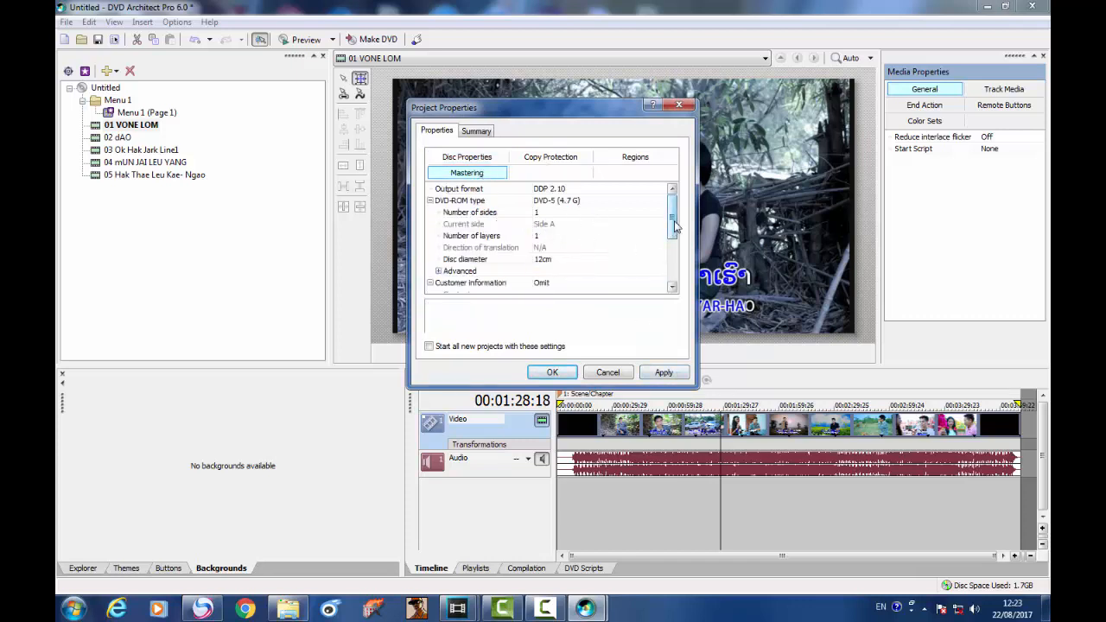
left_click(467, 157)
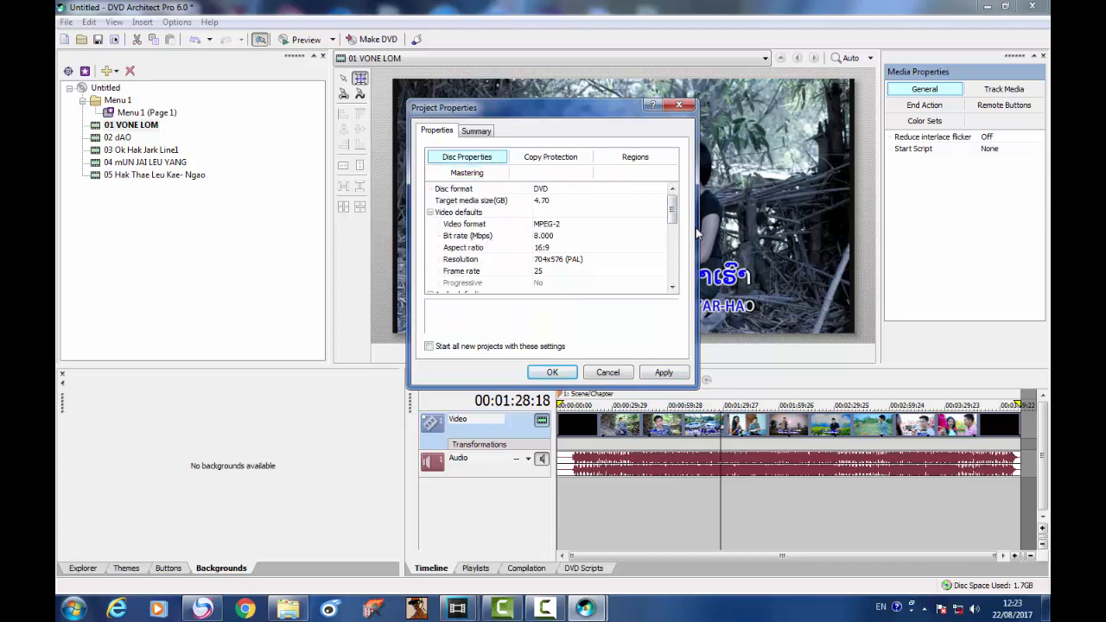
left_click_drag(673, 210, 673, 232)
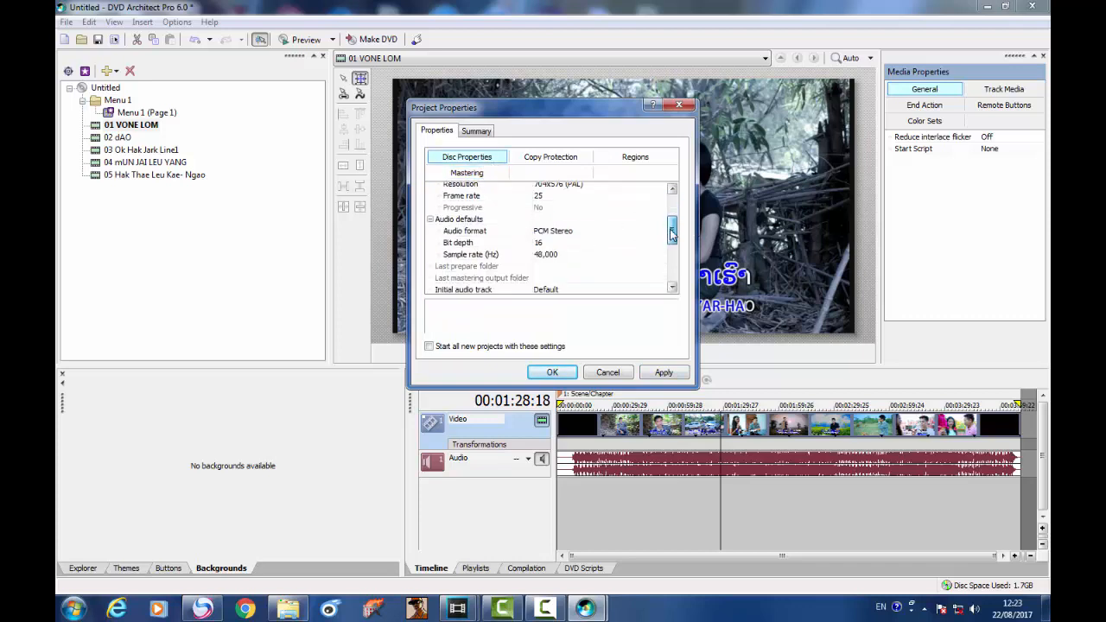
left_click(542, 232)
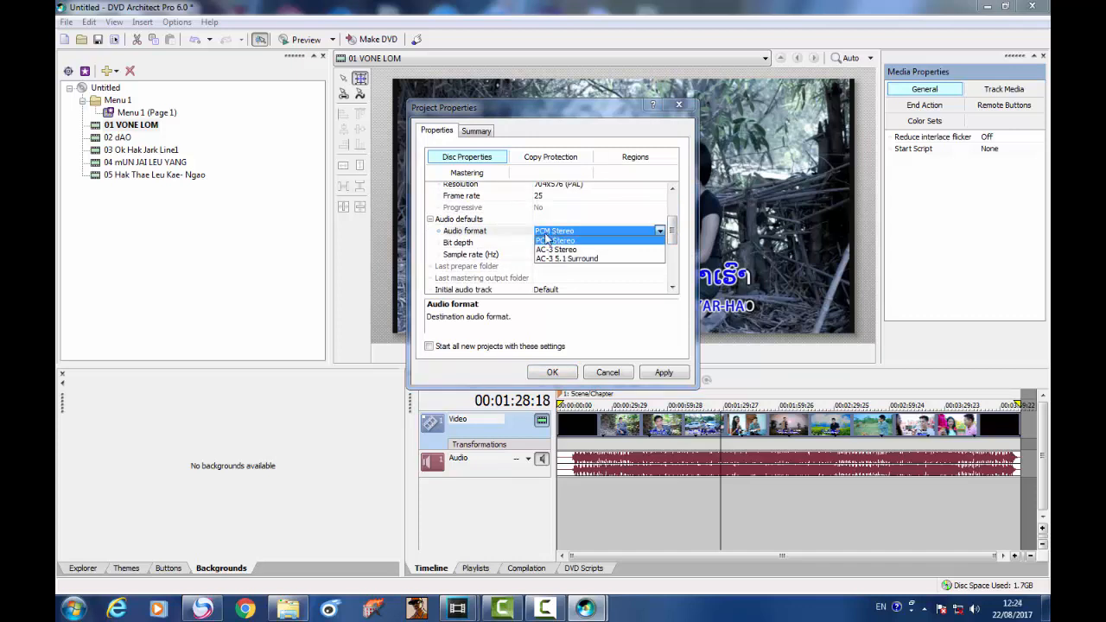
left_click(668, 333)
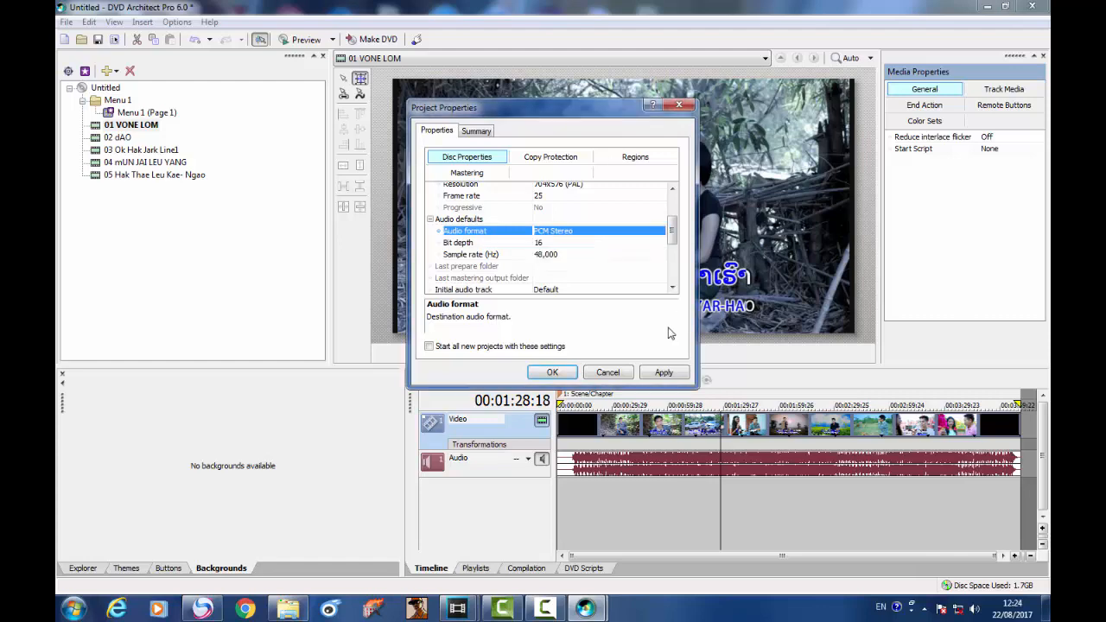
left_click(553, 372)
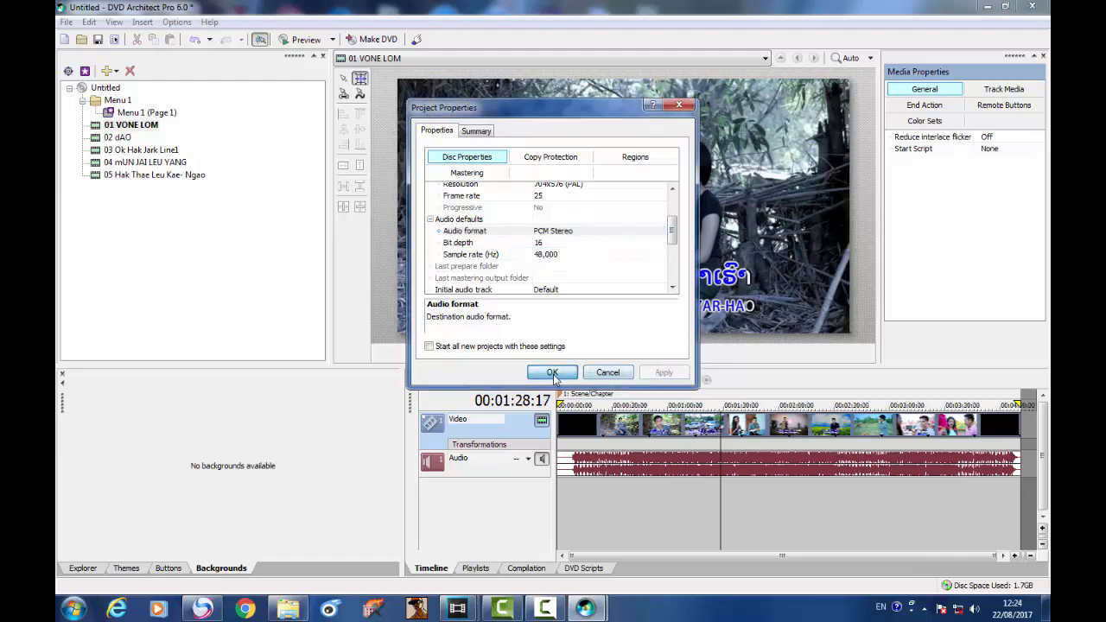
left_click(640, 425)
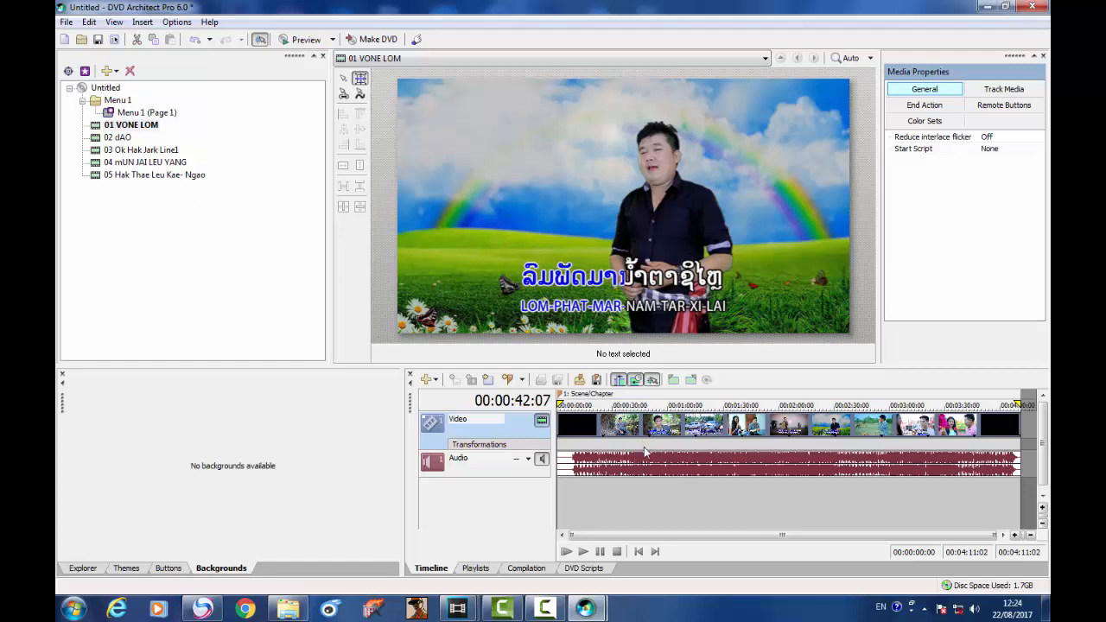
- Preview the 01 VONE LOM video at several timeline points, including about 1:08, 1:14, 0:53 and 0:43
left_click(683, 428)
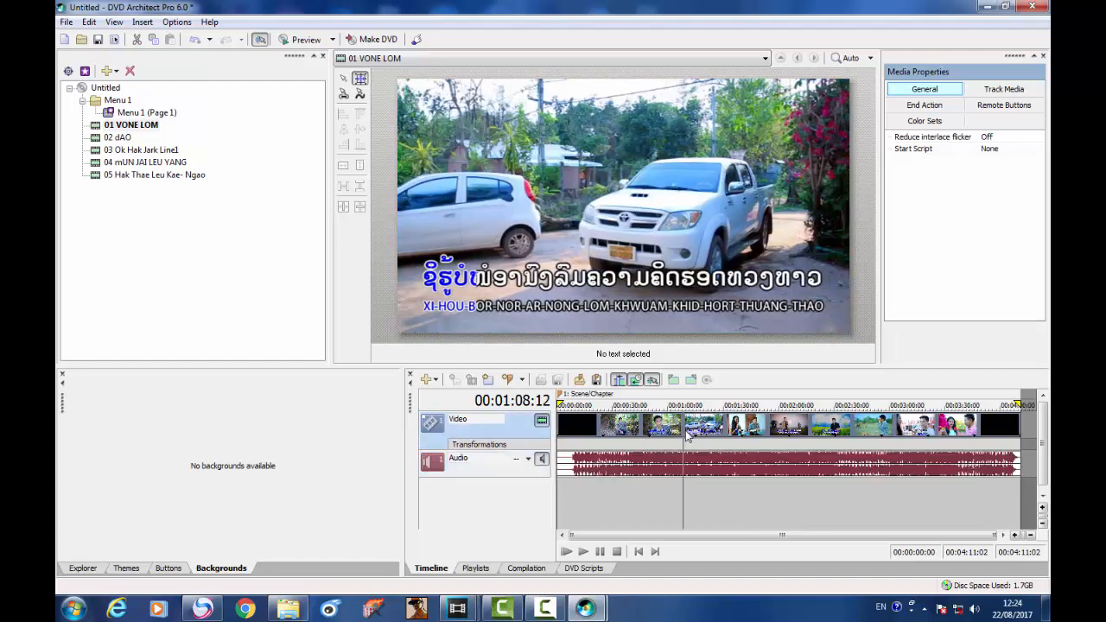
left_click(696, 467)
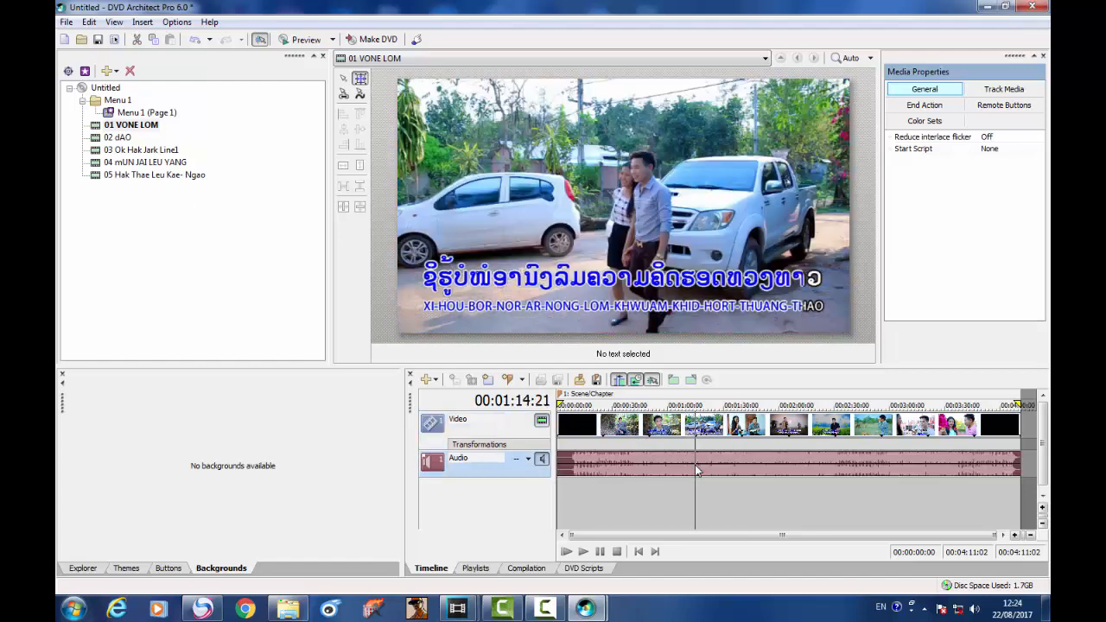
left_click(728, 437)
left_click(655, 425)
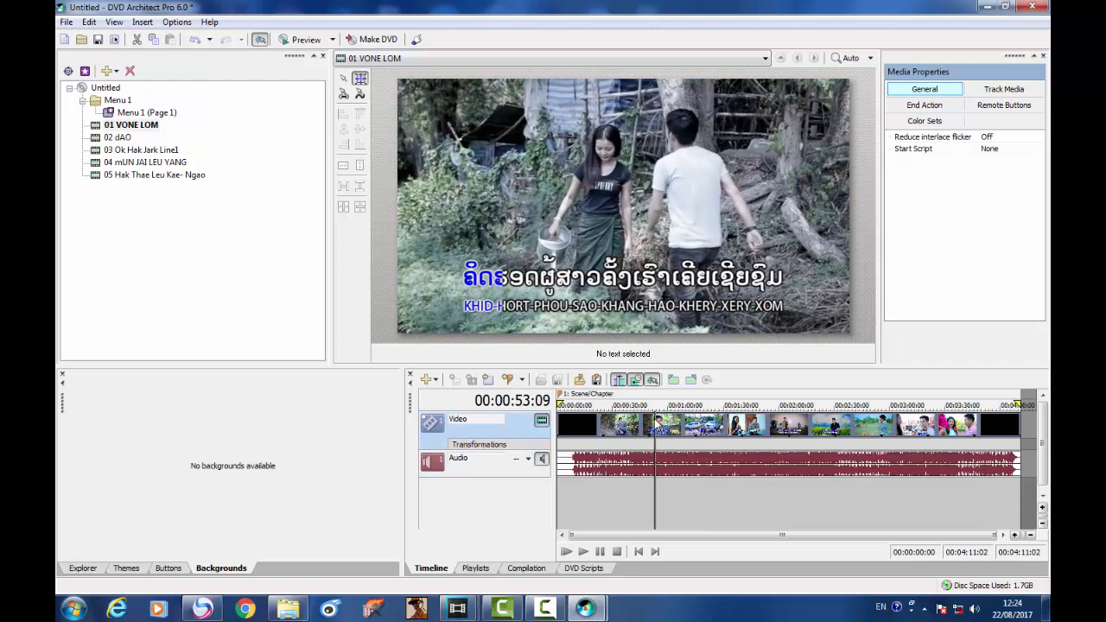
key("space")
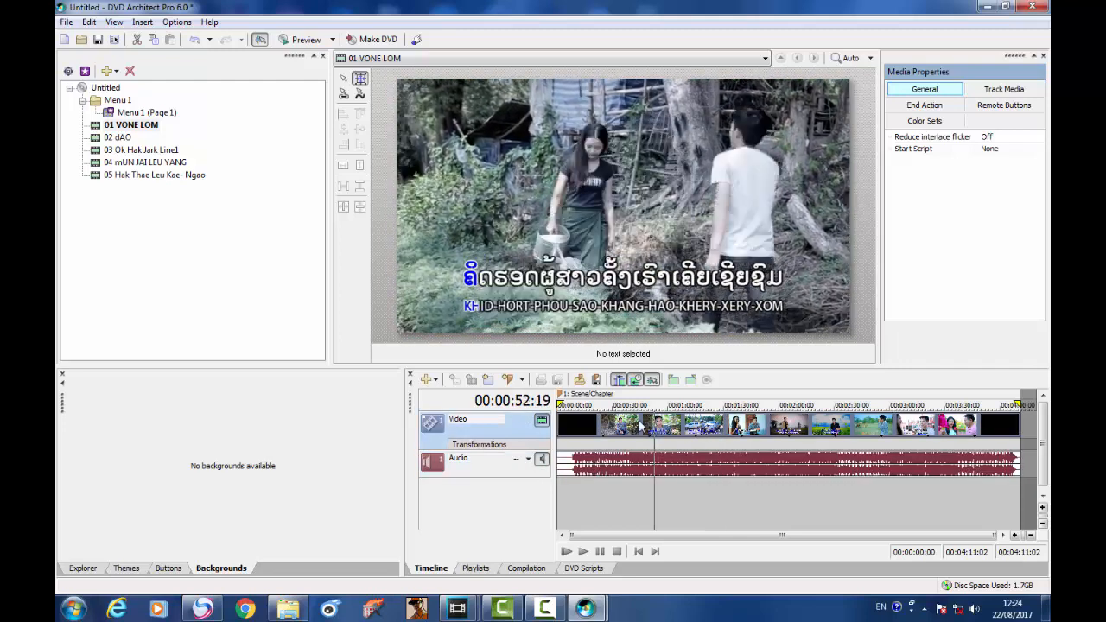
left_click(637, 425)
left_click(288, 610)
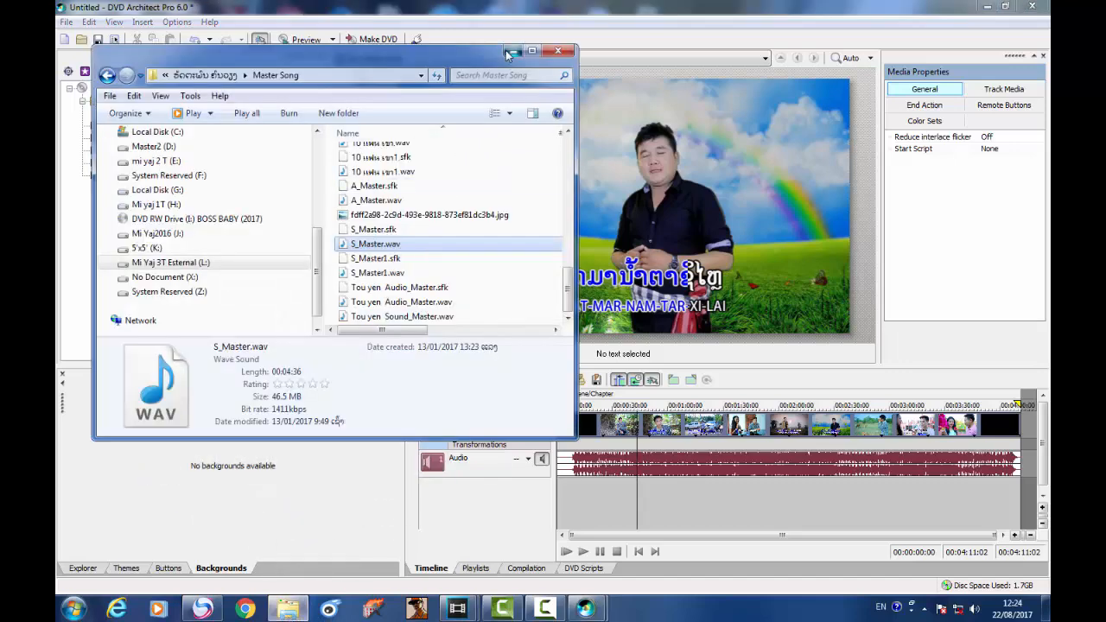
left_click(513, 51)
left_click(288, 609)
left_click(514, 51)
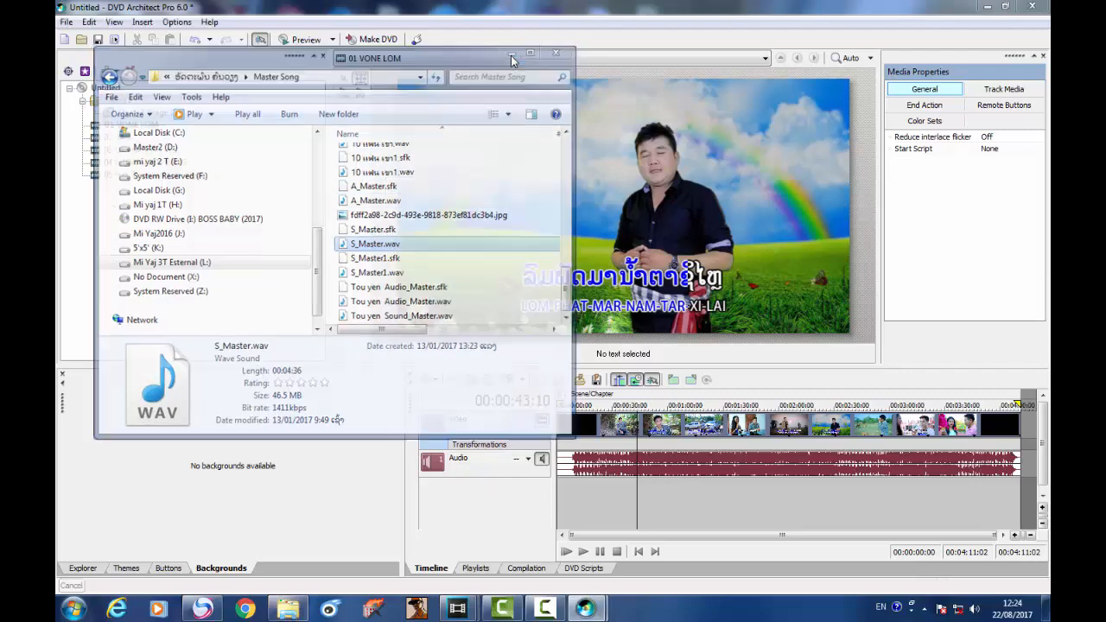
- Switch to the file explorer and open the Adtaphonh VIDEO > Master Karaoke folder on the Mi Yaj2016 (J:) drive
mouse_move(292, 614)
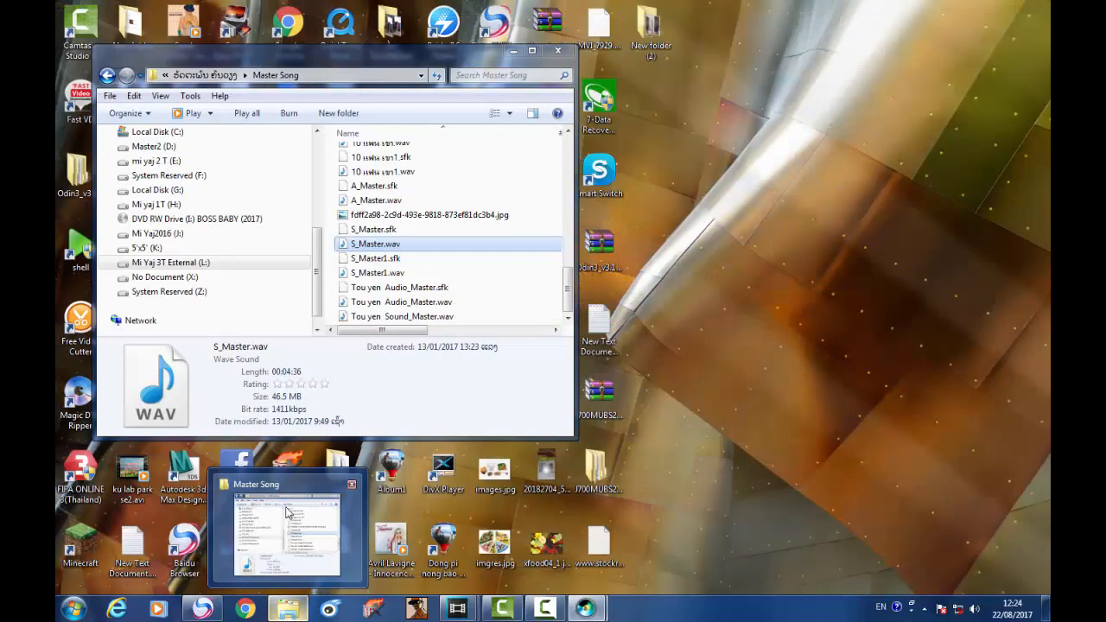
left_click(273, 567)
left_click(165, 233)
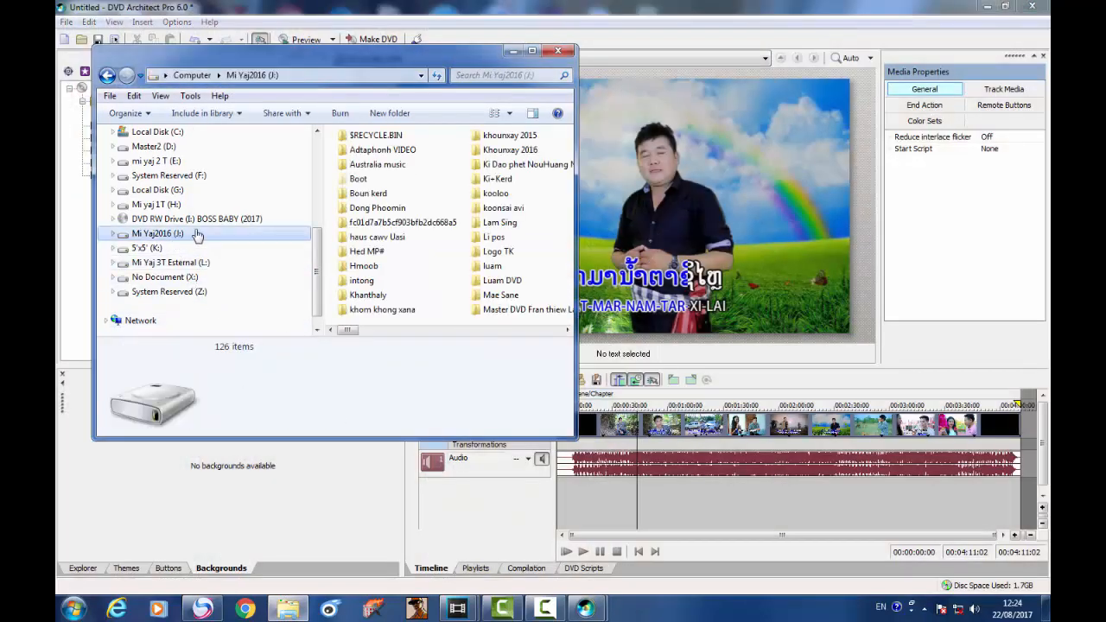
double_click(383, 153)
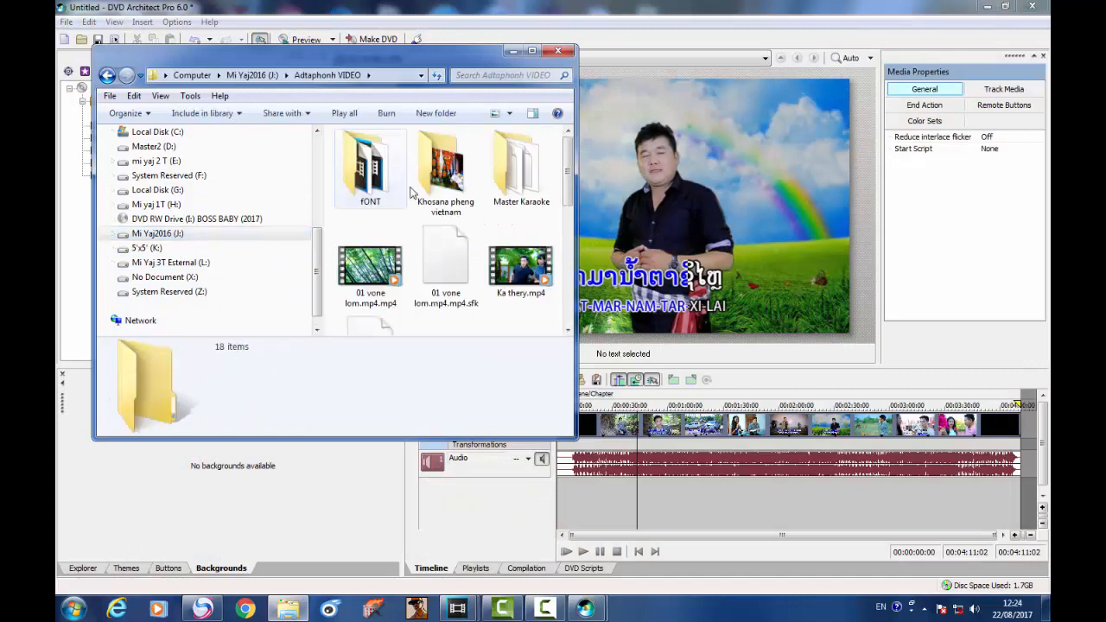
double_click(521, 173)
- Add 01 VONE LOM_S.wav from the Master Karaoke folder to the 01 VONE LOM timeline as a second audio track
left_click(523, 201)
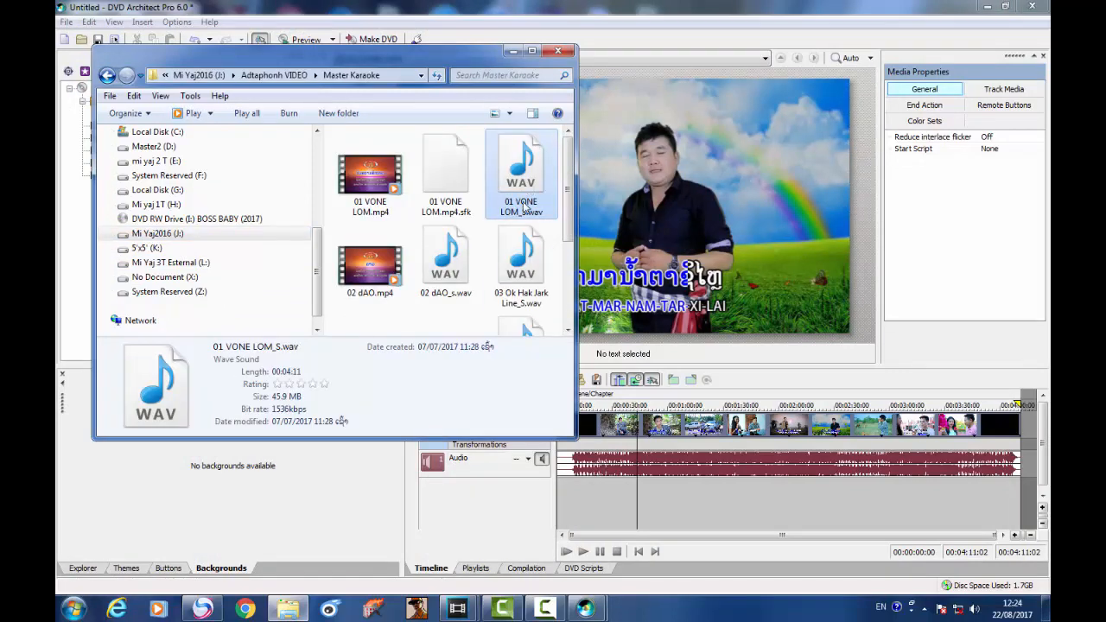
left_click_drag(451, 72, 458, 40)
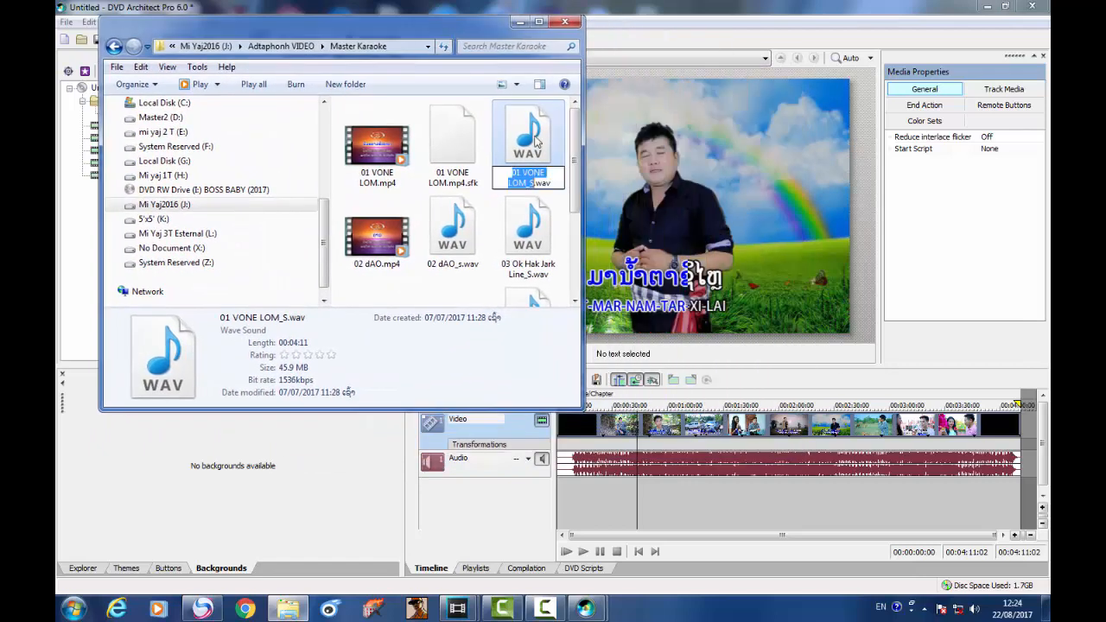
left_click_drag(525, 148, 602, 497)
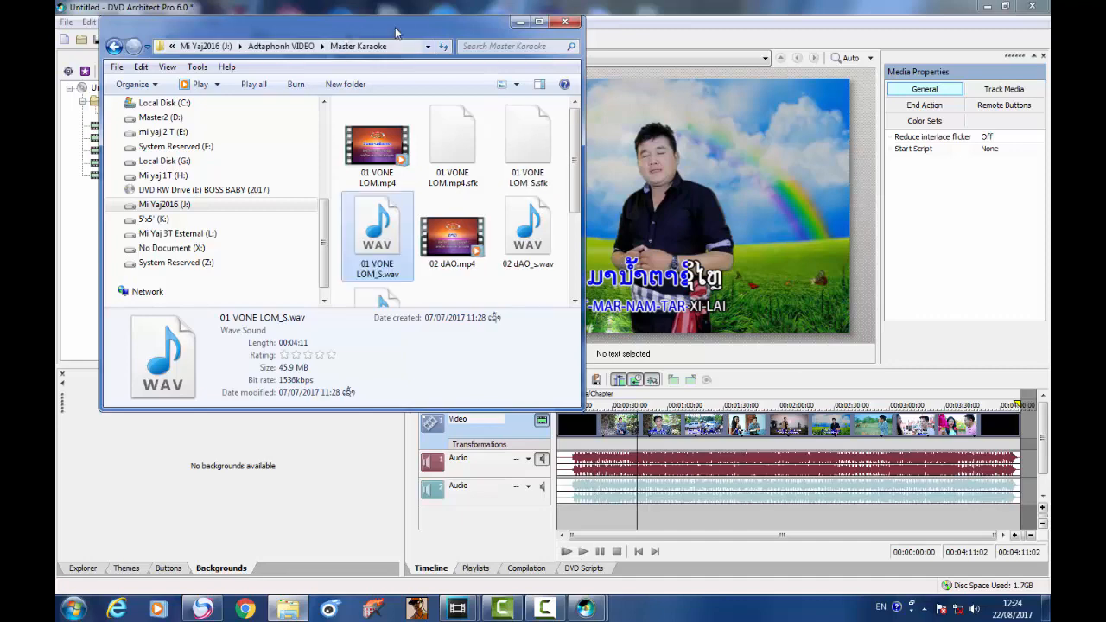
left_click(520, 21)
- Open the 02 dAO video in the timeline and add 02 dAO_s.wav as its second audio track
left_click(126, 139)
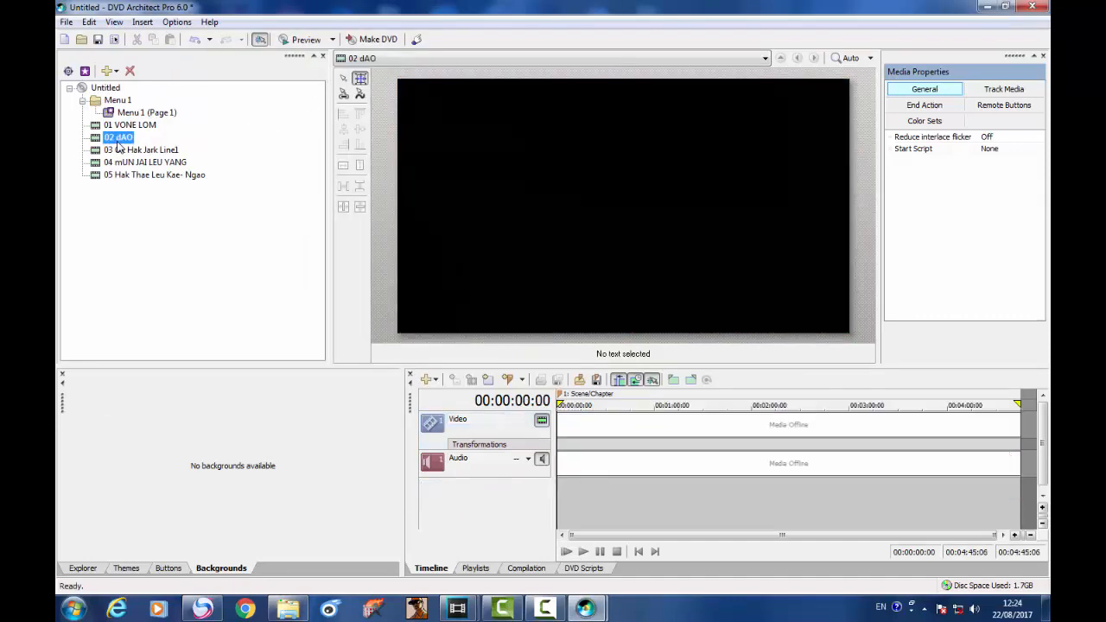
left_click(288, 609)
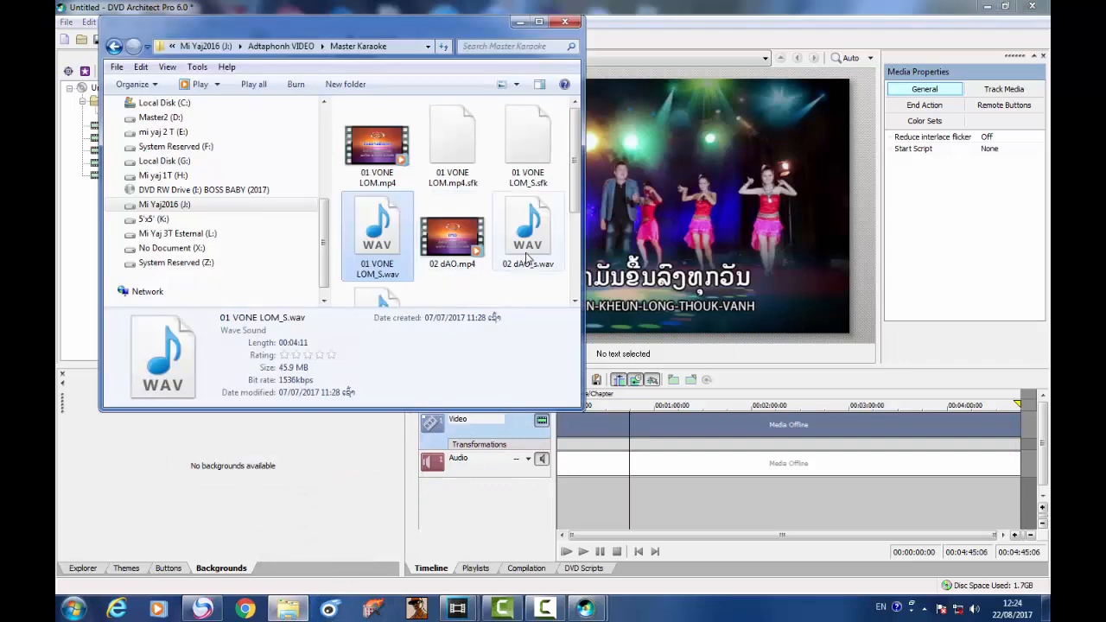
left_click_drag(528, 231, 589, 484)
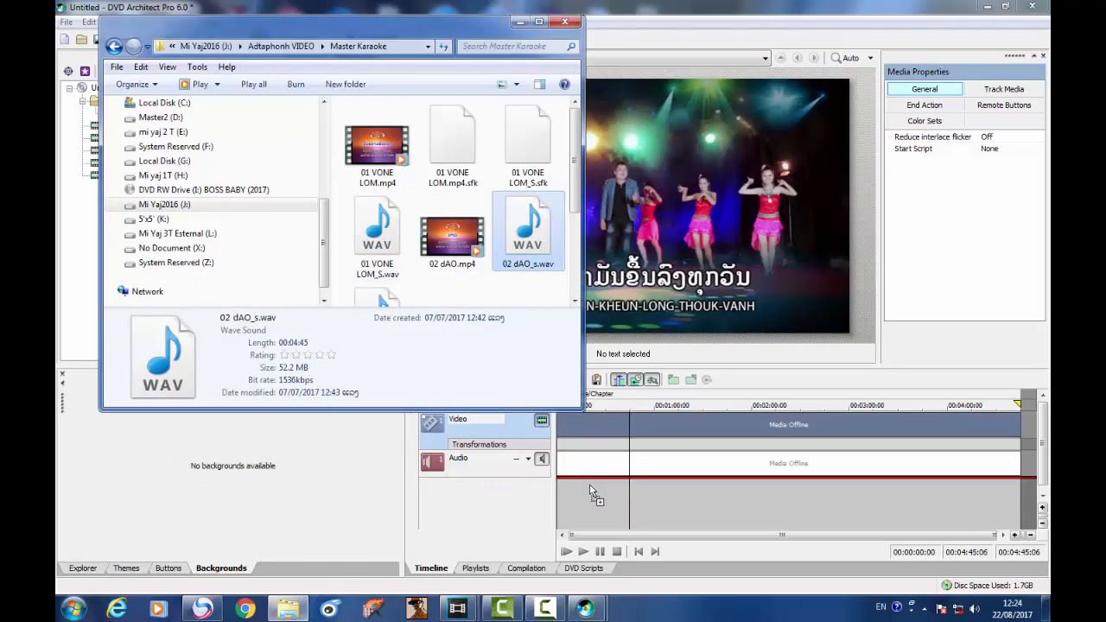
left_click(605, 481)
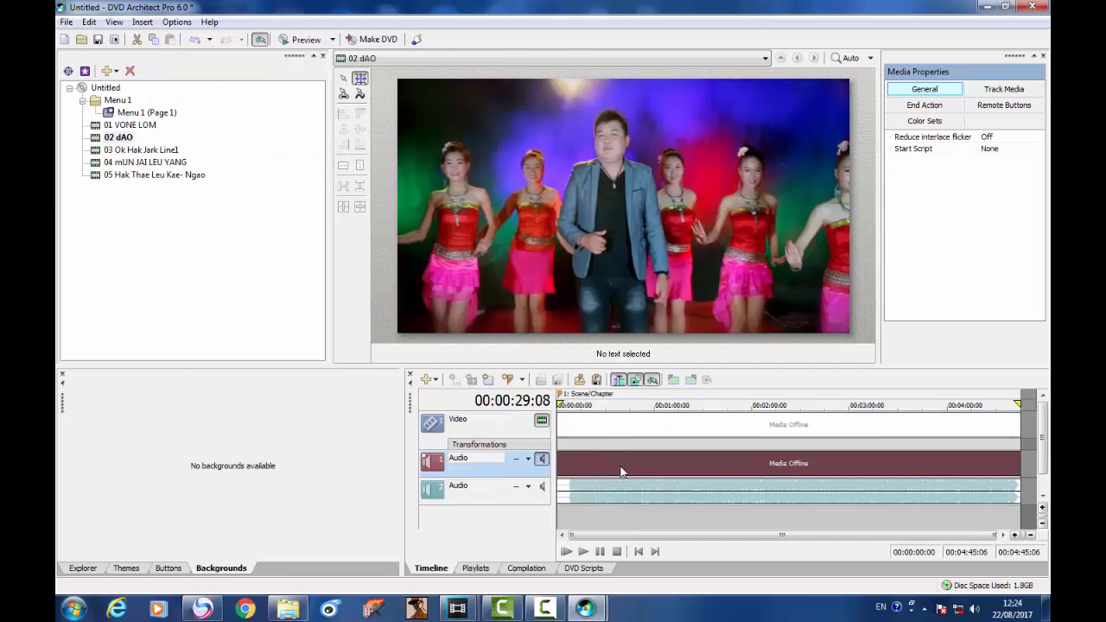
- Preview the 02 dAO video at a few timeline points, including about 0:48 and 0:54
left_click(636, 432)
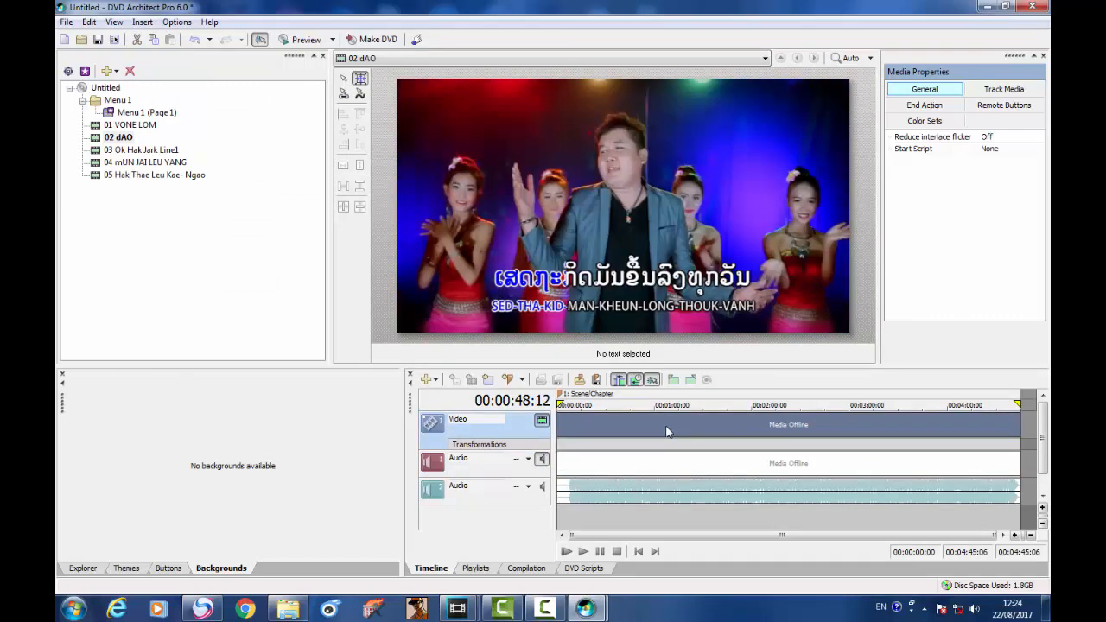
left_click(662, 432)
left_click(647, 497)
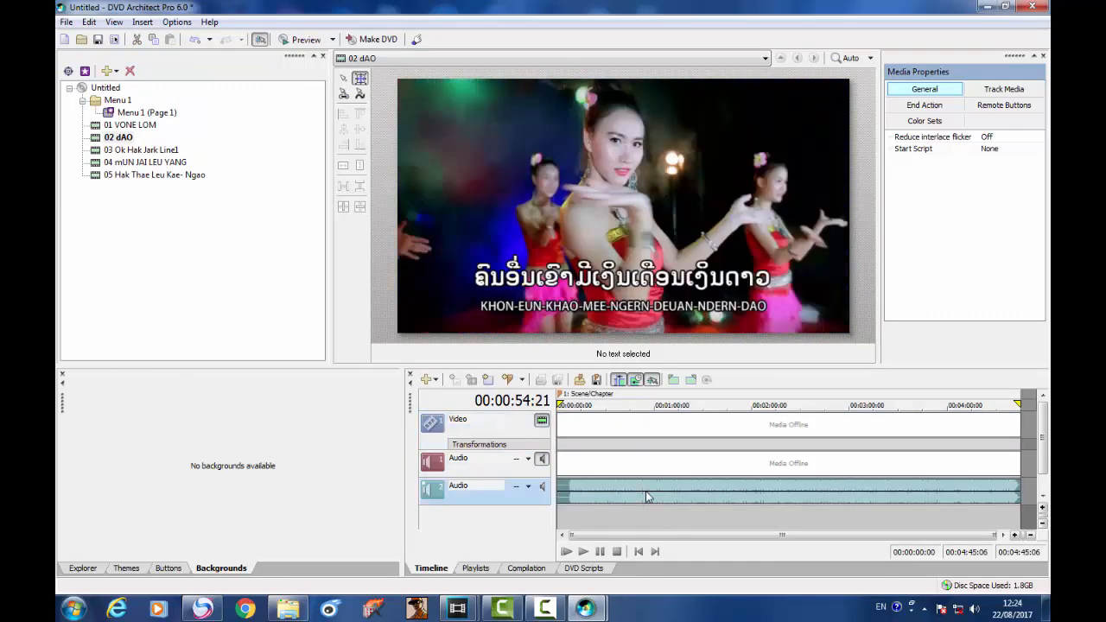
- Open the 03 Ok Hak Jark Line1 video in the timeline and add 03 Ok Hak Jark Line_S.wav as its second audio track
left_click(113, 151)
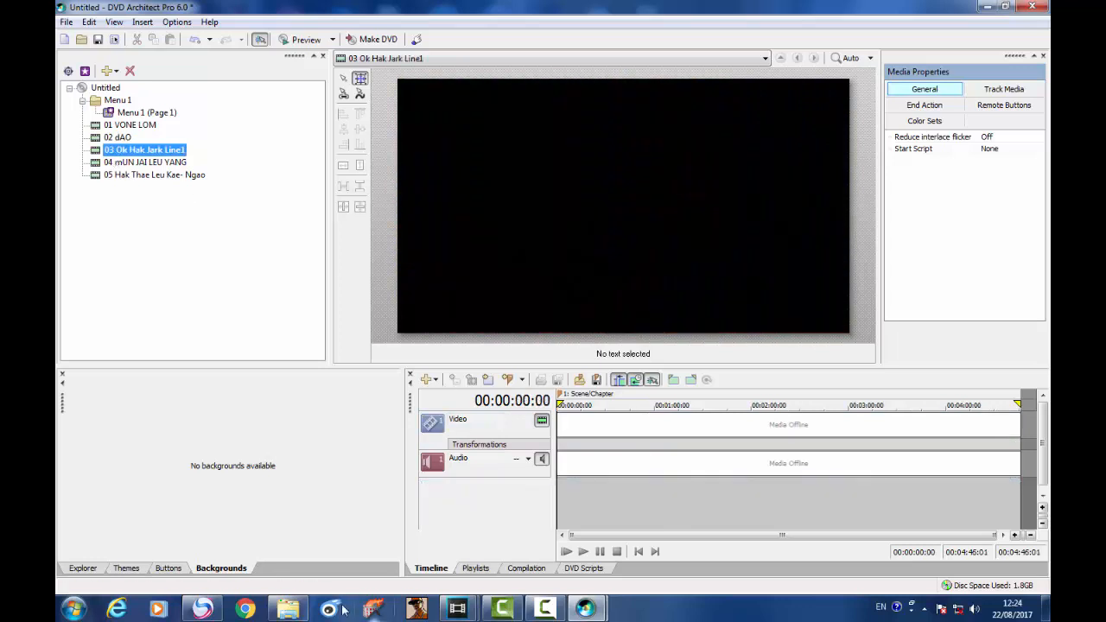
left_click(288, 609)
scroll(579, 220, "down", 3)
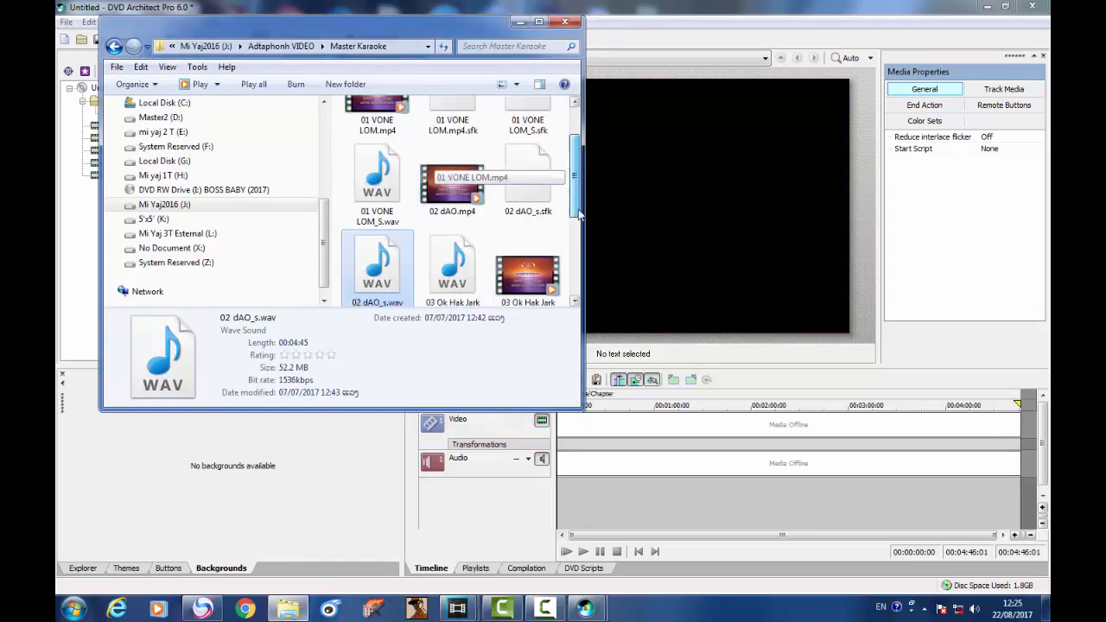
left_click(452, 220)
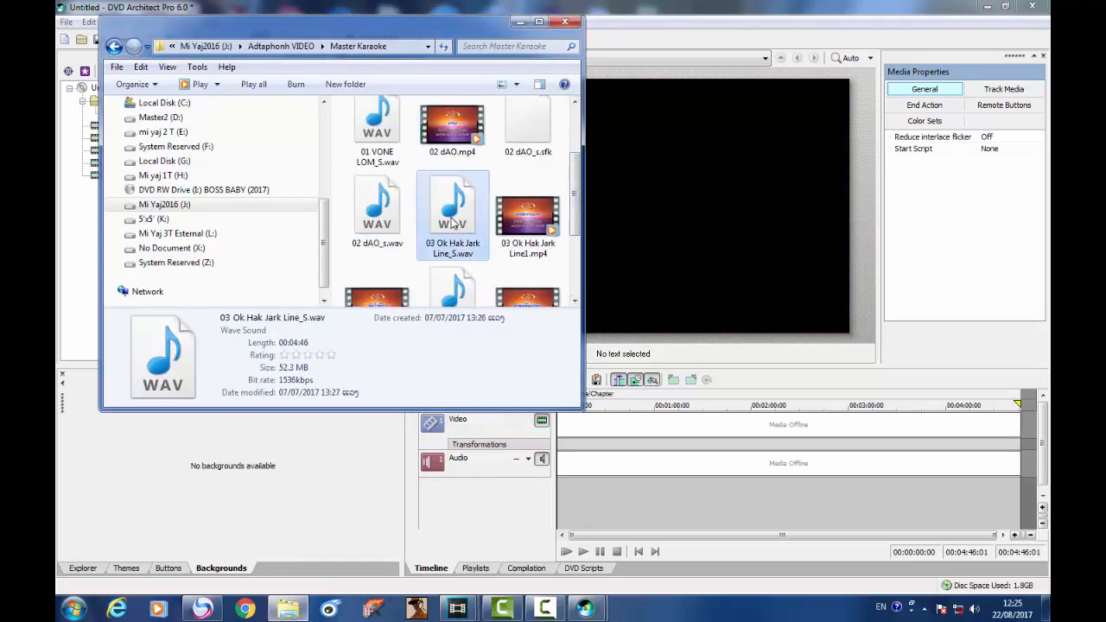
left_click_drag(452, 220, 599, 488)
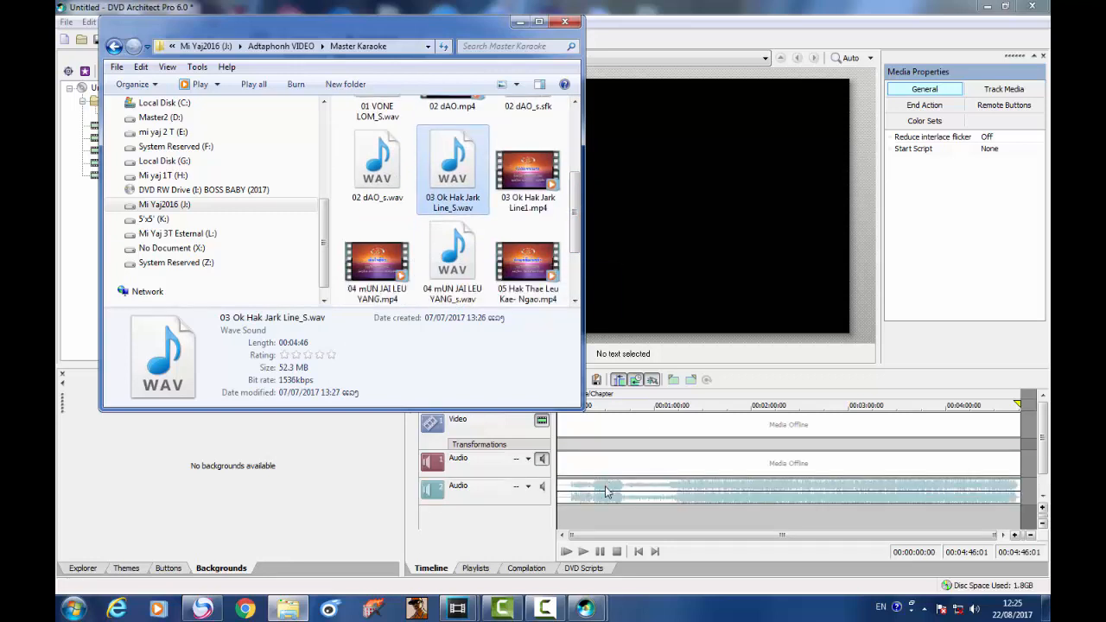
left_click(605, 492)
- Open the 04 mUN JAI LEU YANG video in the timeline and add 04 mUN JAI LEU YANG_s.wav as its second audio track
left_click(115, 163)
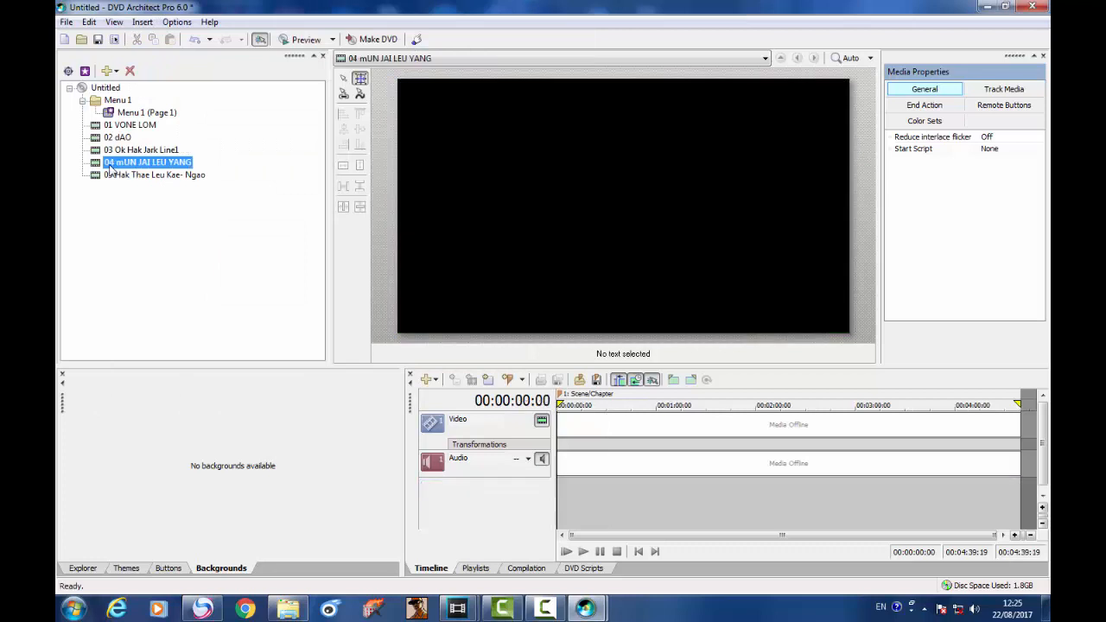
left_click(288, 610)
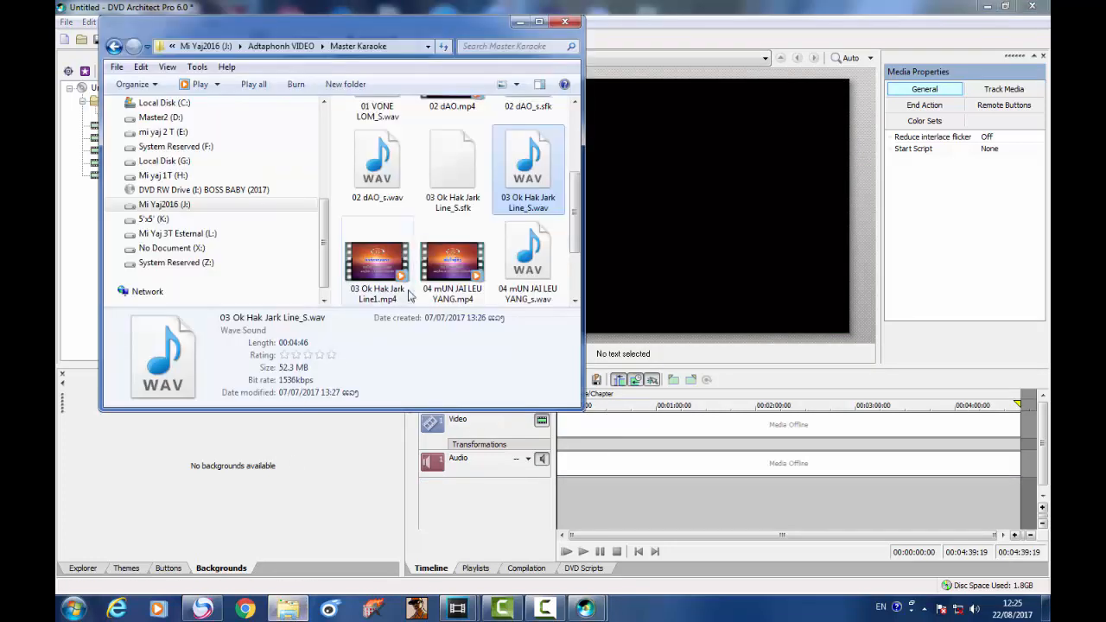
scroll(553, 212, "down", 1)
left_click(523, 229)
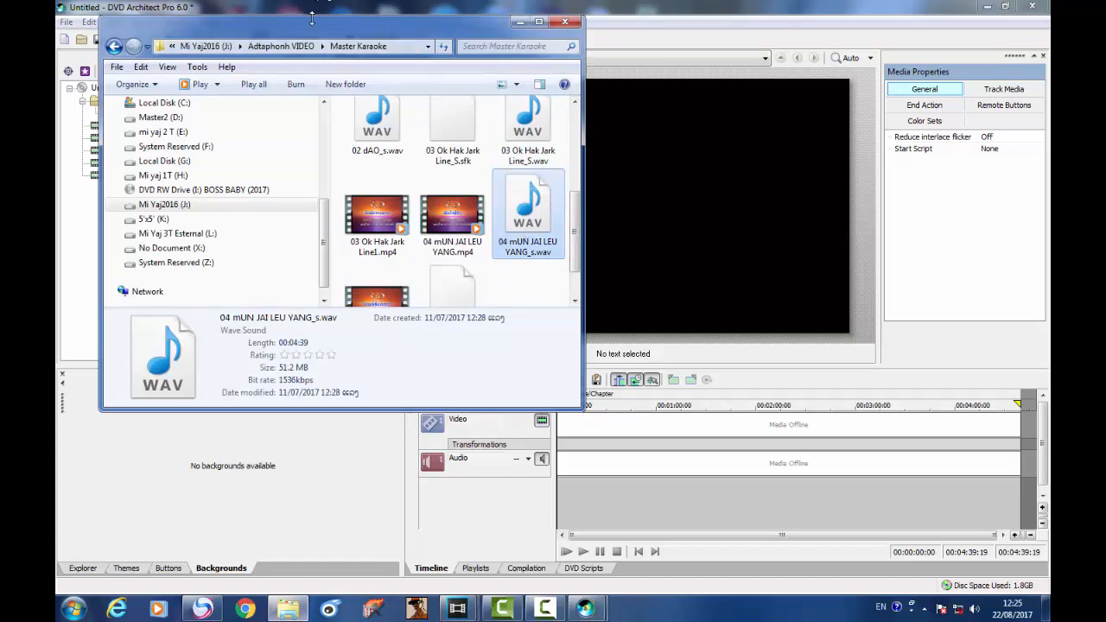
mouse_move(312, 21)
left_mouse_down()
mouse_move(446, 35)
mouse_move(307, 11)
left_mouse_up()
left_click_drag(516, 201, 571, 502)
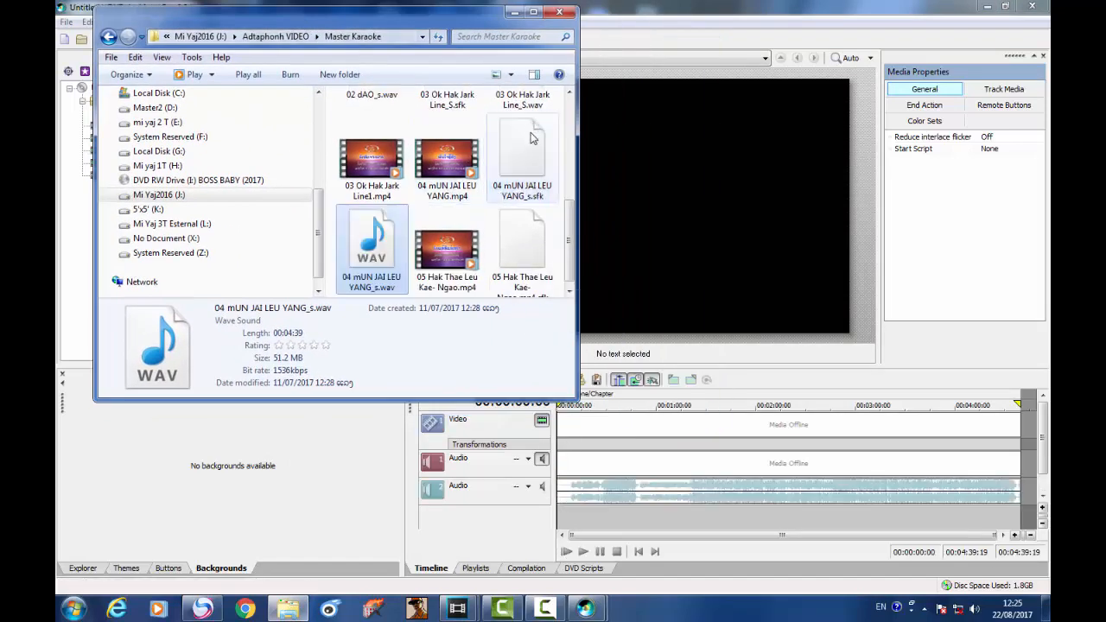
left_click(514, 13)
- Check the Master Karaoke folder for a soundtrack for 05 Hak Thae Leu Kae- Ngao and delete that video from the disc project
left_click(110, 178)
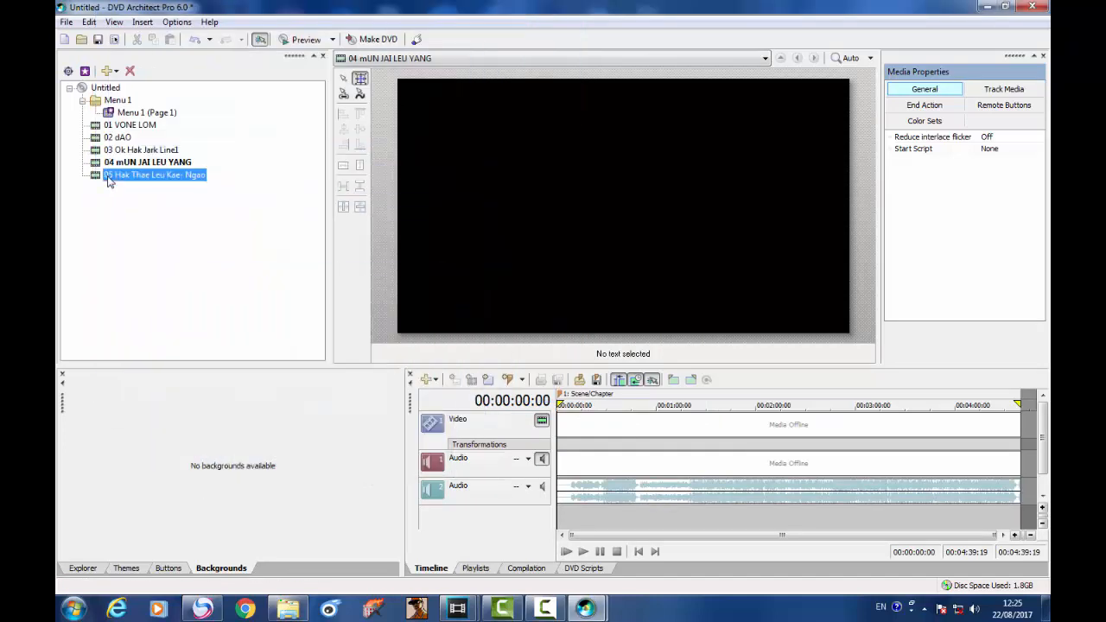
left_click(287, 609)
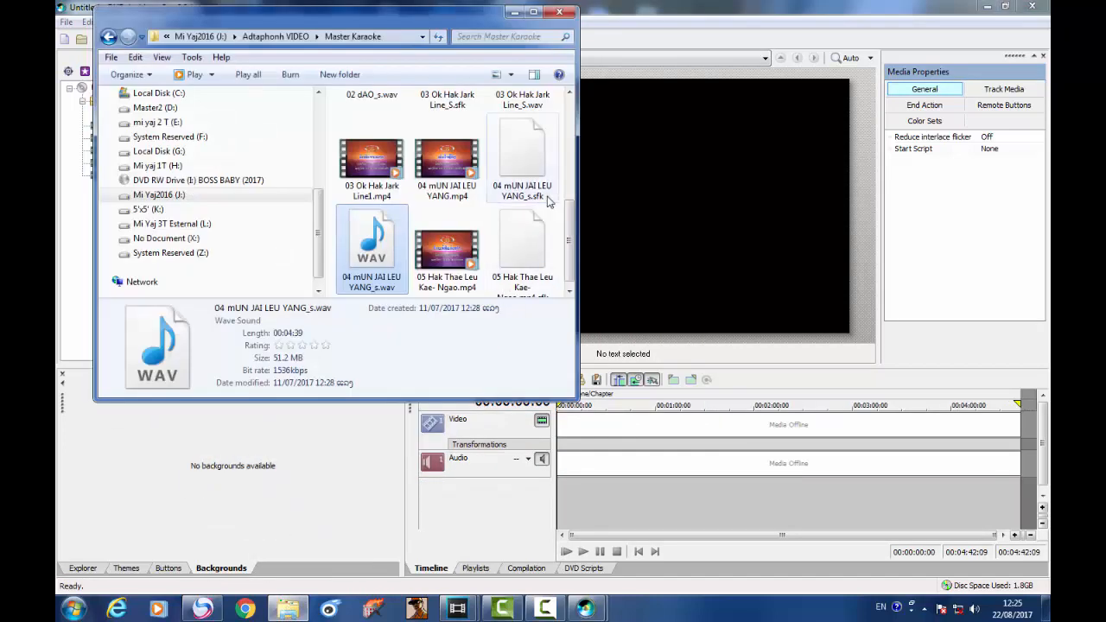
left_click_drag(571, 221, 541, 103)
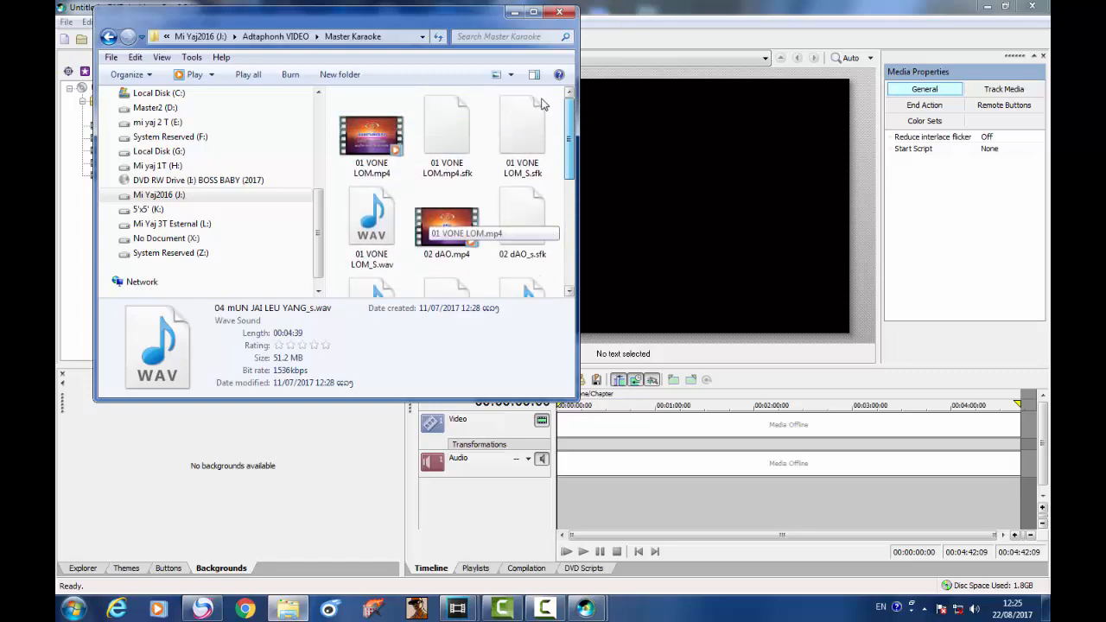
left_click(515, 12)
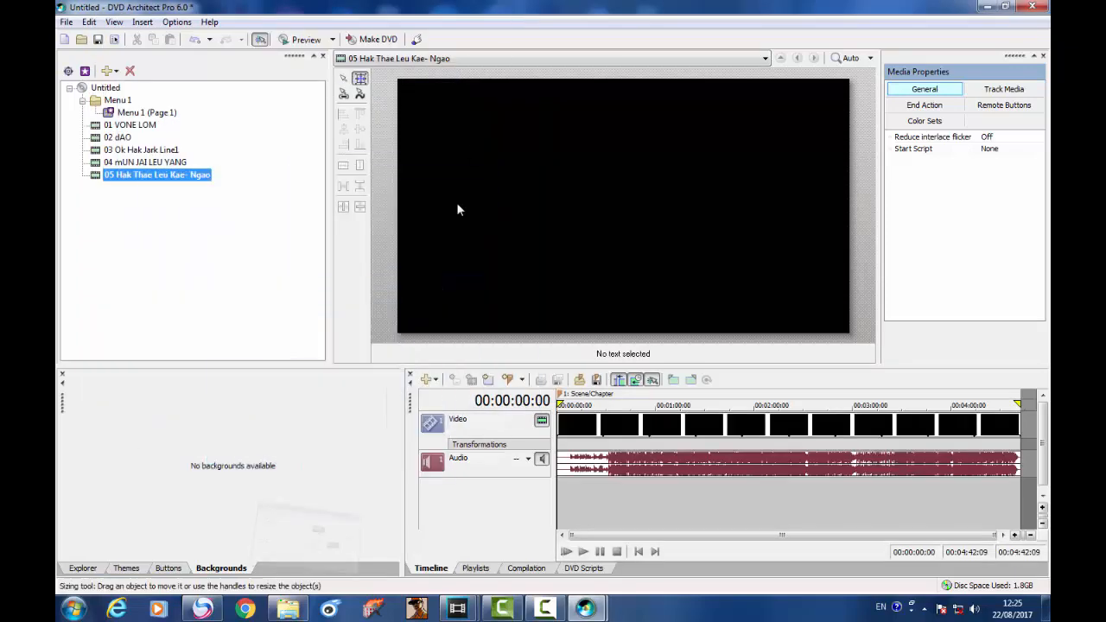
right_click(168, 176)
left_click(195, 210)
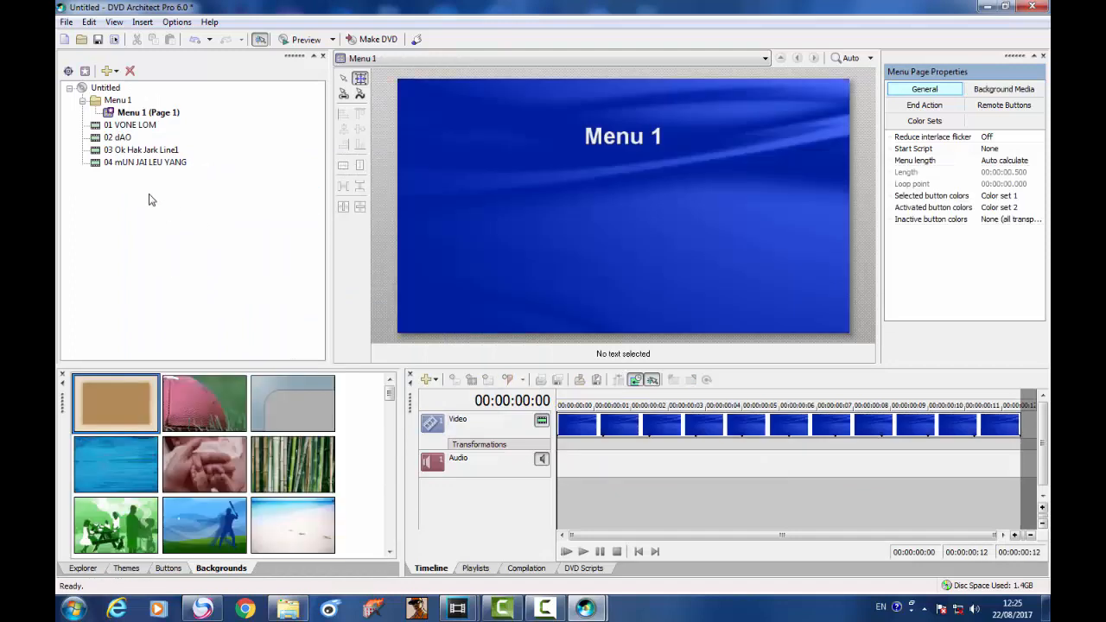
- Open 01 VONE LOM in the timeline, make its second audio track the active one and preview it at about 1:05
left_click(117, 127)
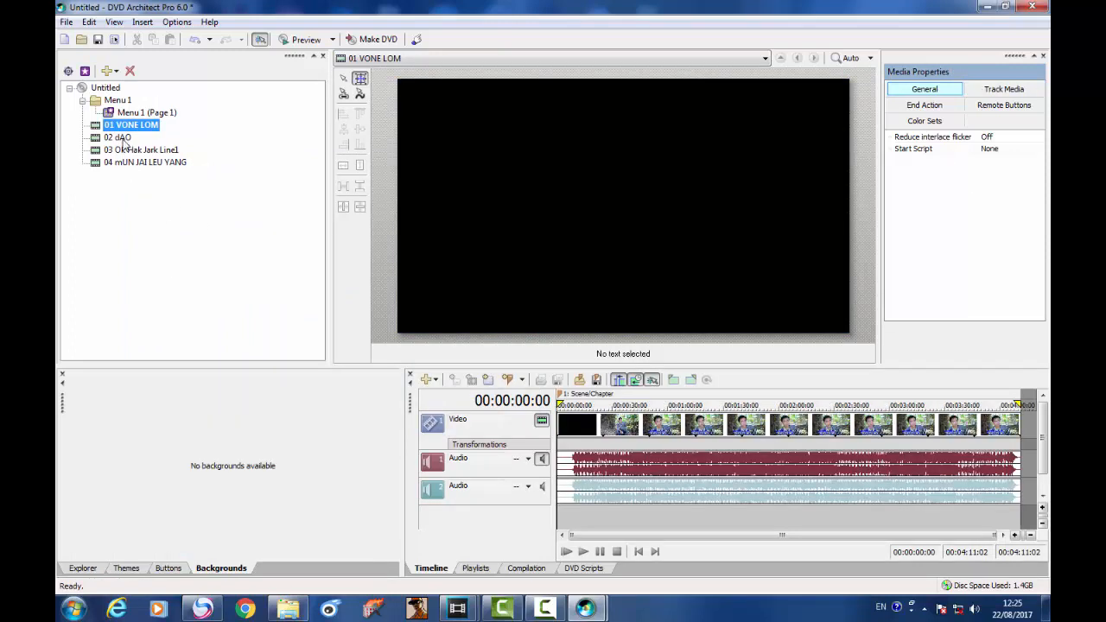
left_click(683, 432)
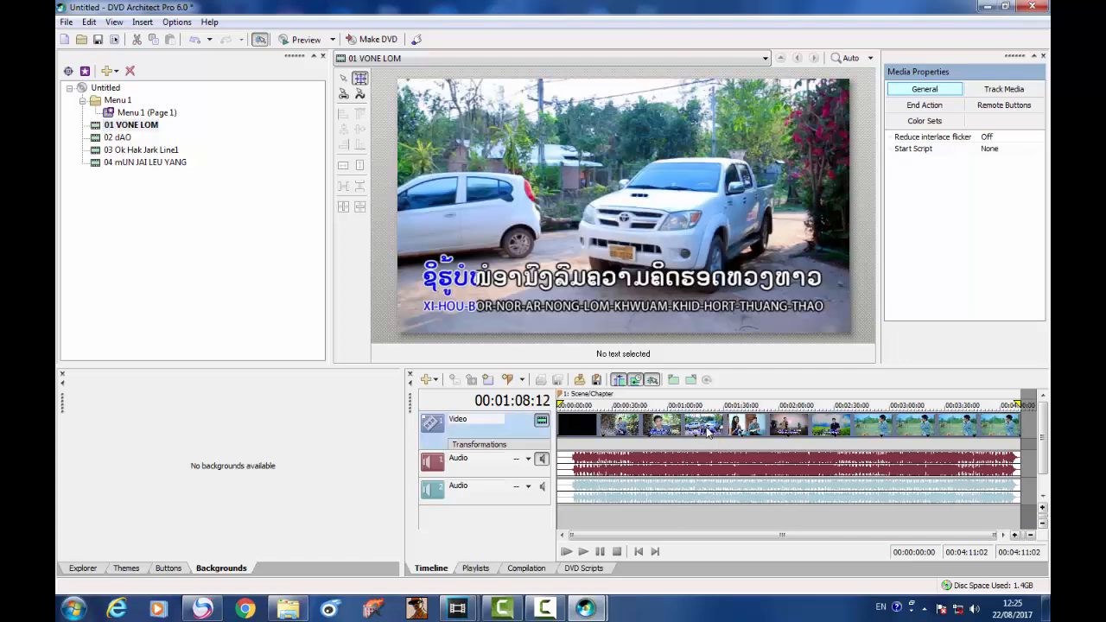
left_click(706, 426)
left_click(542, 488)
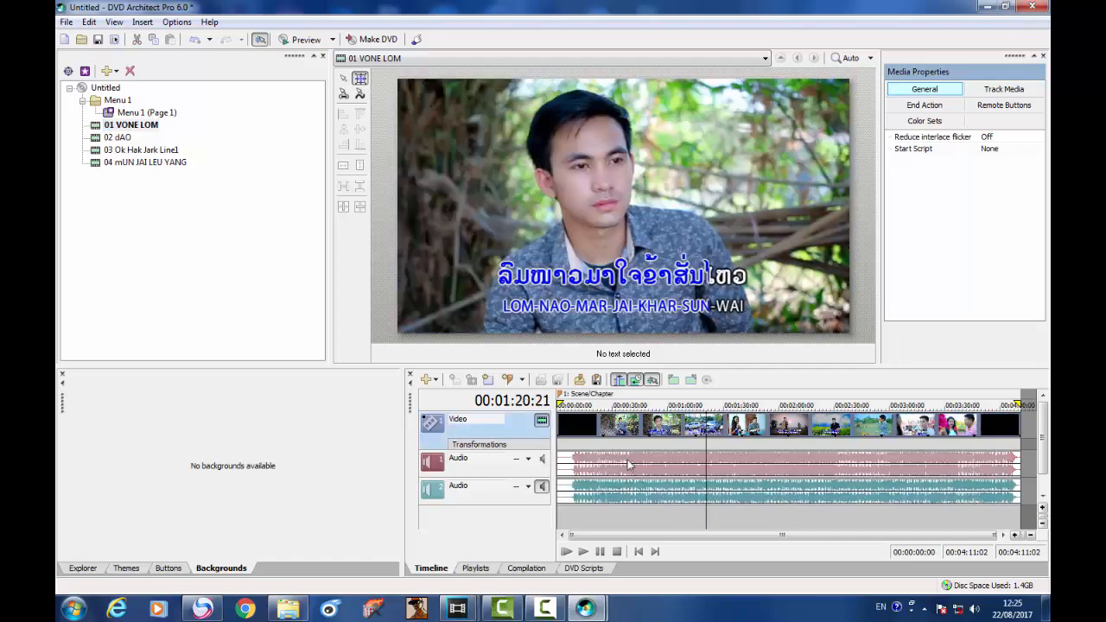
left_click(674, 441)
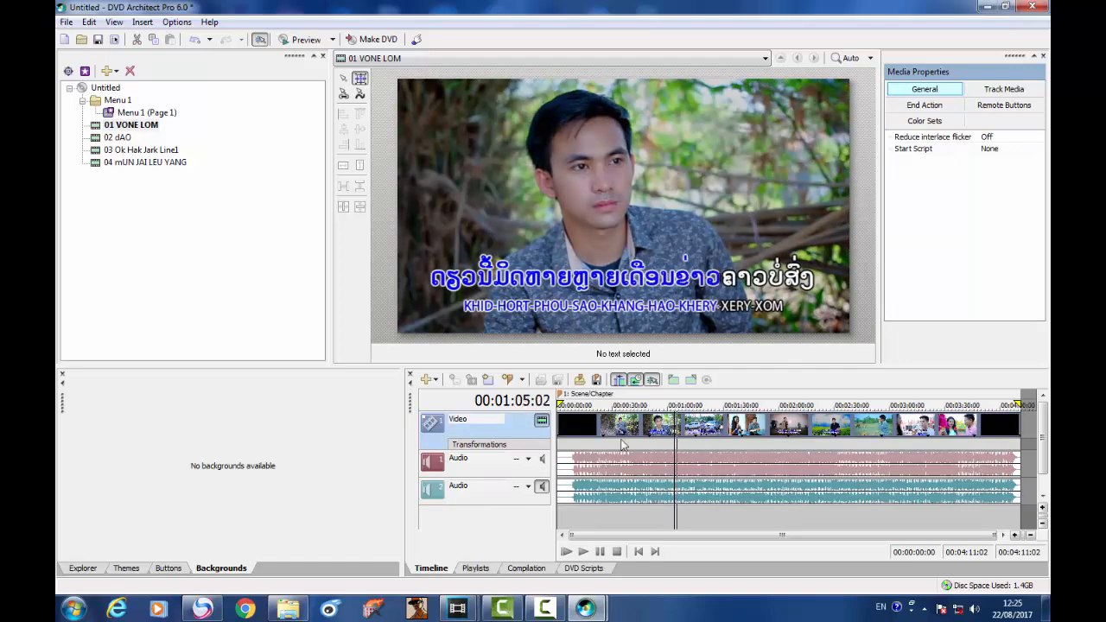
- Stop the preview of 01 VONE LOM and open Menu 1 in the workspace
key("space")
left_click(111, 101)
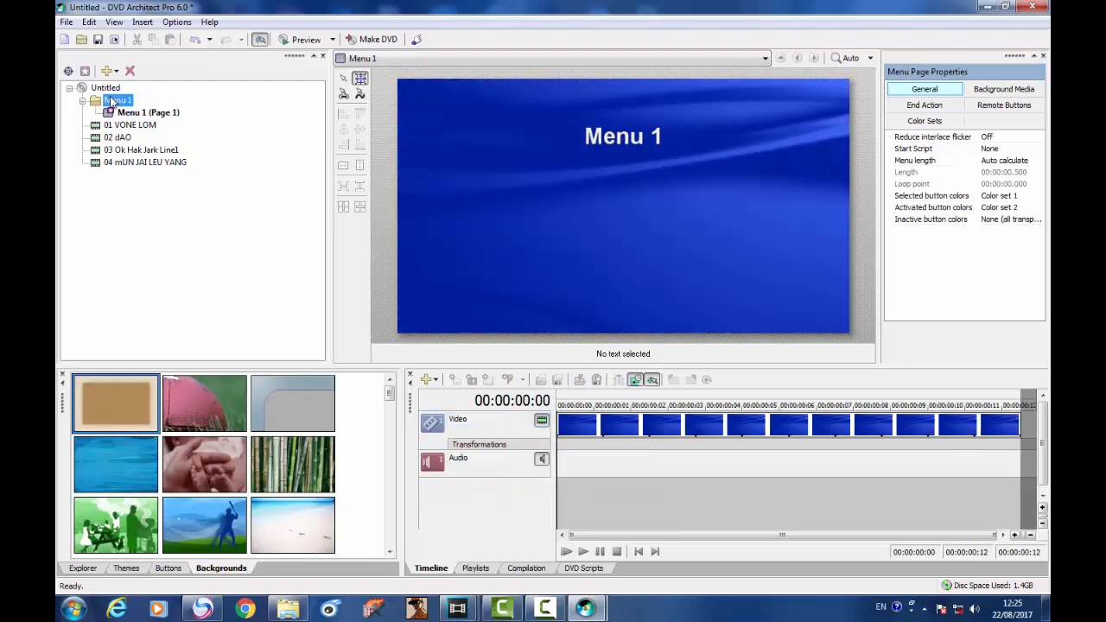
right_click(110, 98)
left_click(95, 99)
left_click(113, 124)
left_click(116, 136)
left_click(119, 150)
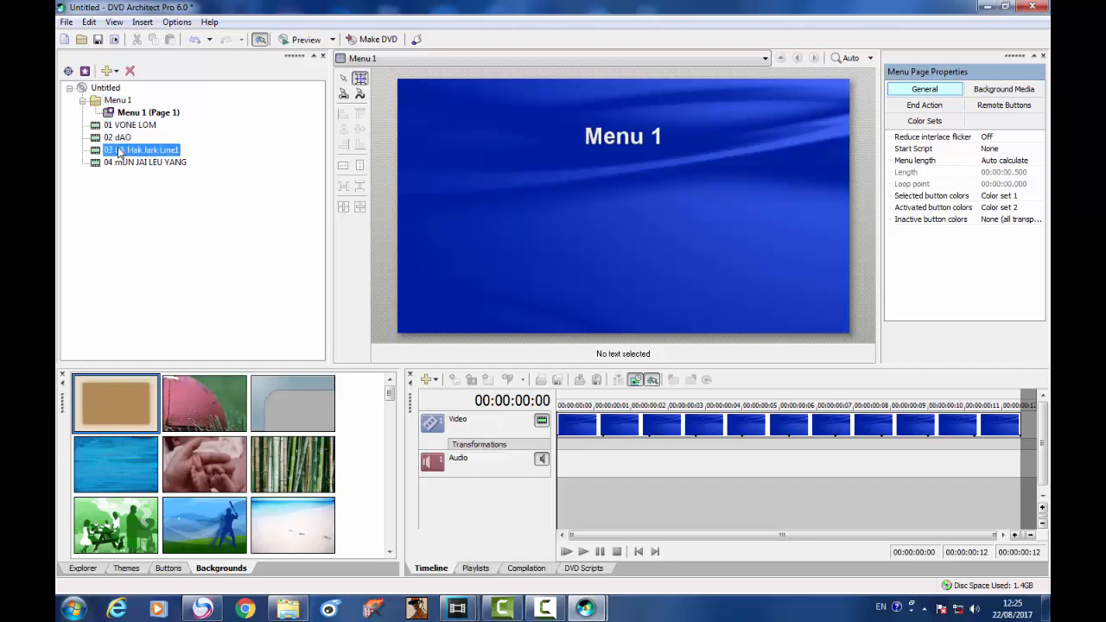
left_click(121, 162)
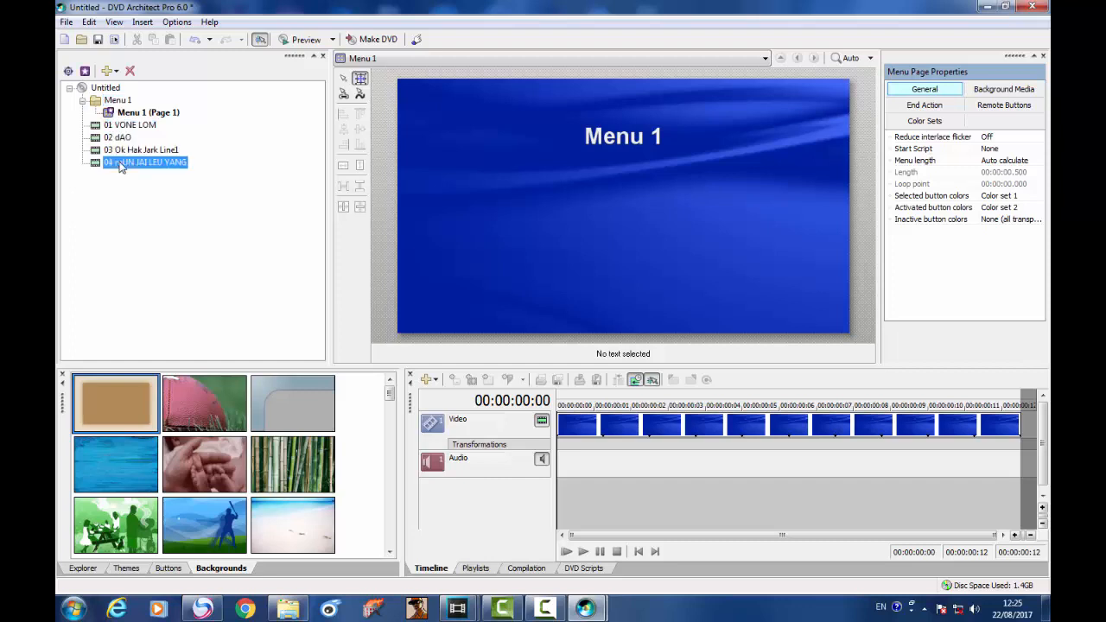
- Move Menu 1 below the four karaoke videos in the project tree
left_click(112, 102)
left_click_drag(124, 107, 119, 196)
left_click(115, 152)
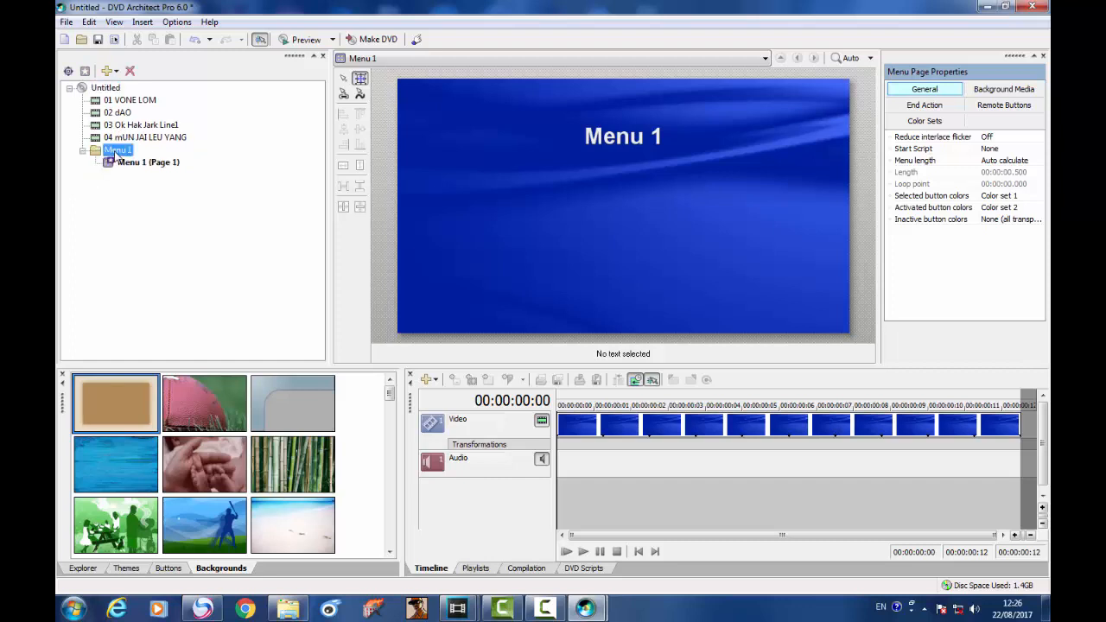
right_click(115, 154)
left_click(141, 258)
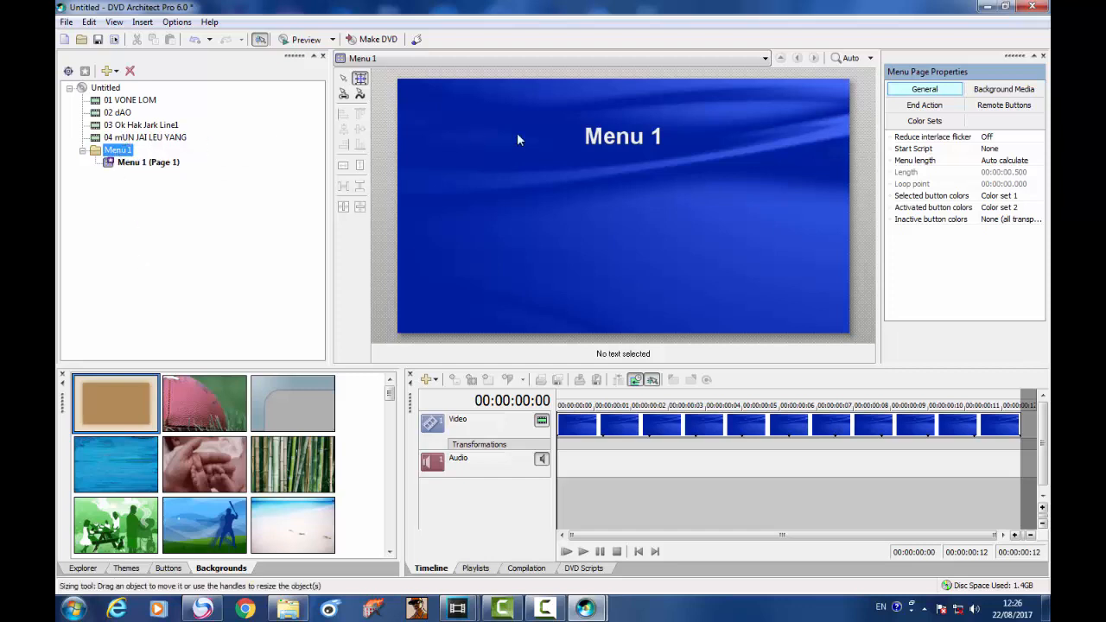
- Narrow the Menu 1 title box to about 201 wide and move it into the lower-right corner of the menu page
left_click(622, 140)
left_click_drag(632, 142, 654, 149)
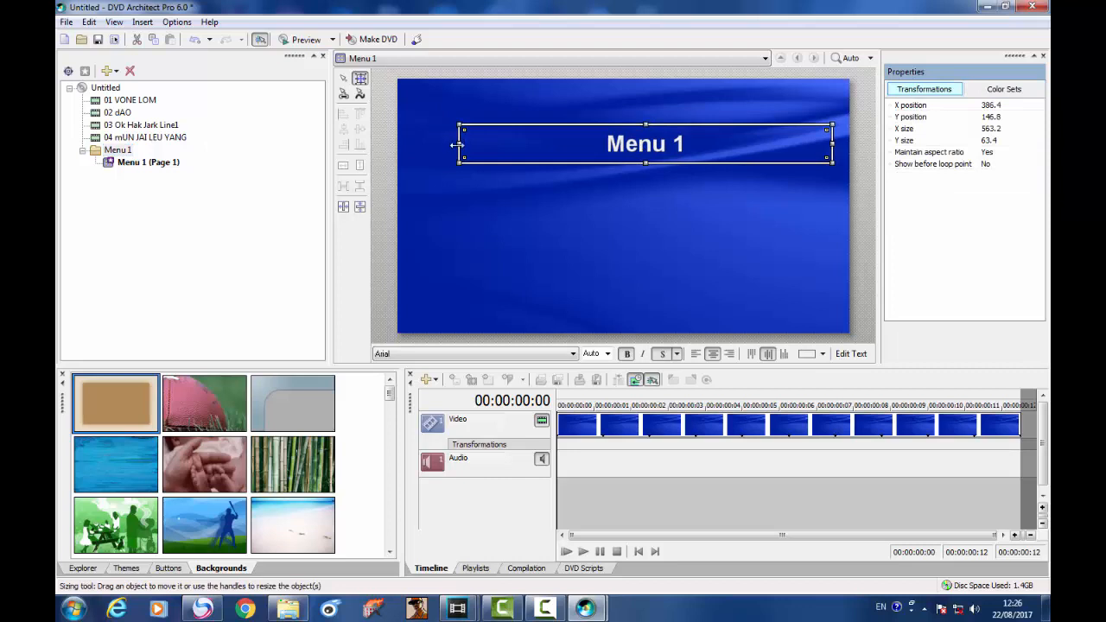
left_click_drag(456, 145, 692, 147)
left_click_drag(765, 152, 772, 321)
- Add link buttons for the four karaoke videos to Menu 1, with 01 to 03 in a top row and 04 below the first
left_click(121, 101)
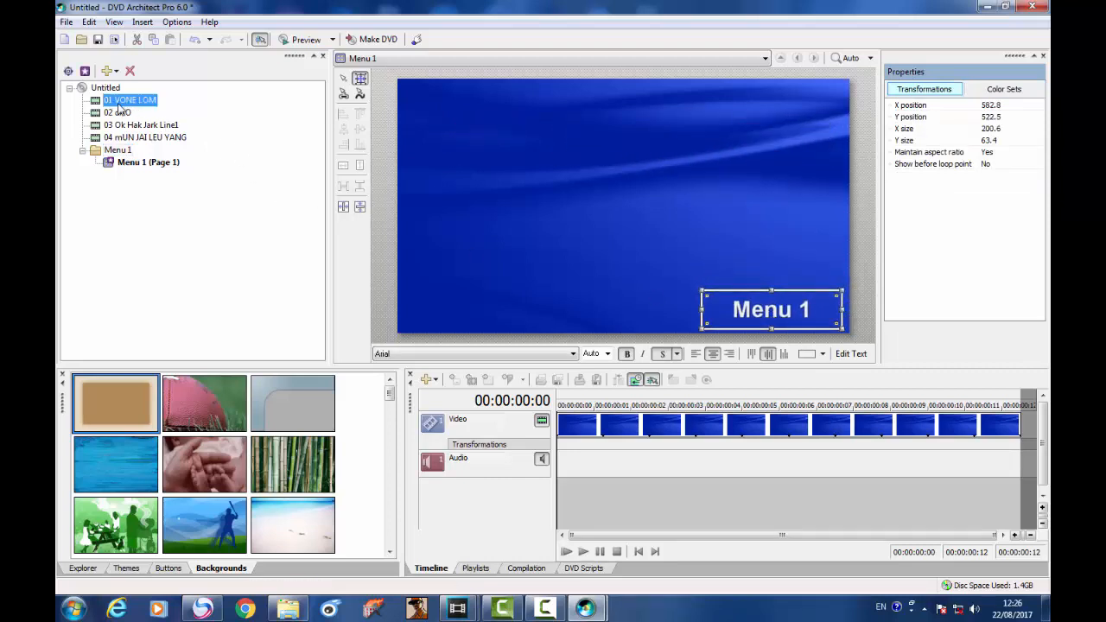
left_click_drag(119, 107, 472, 141)
left_click(121, 114)
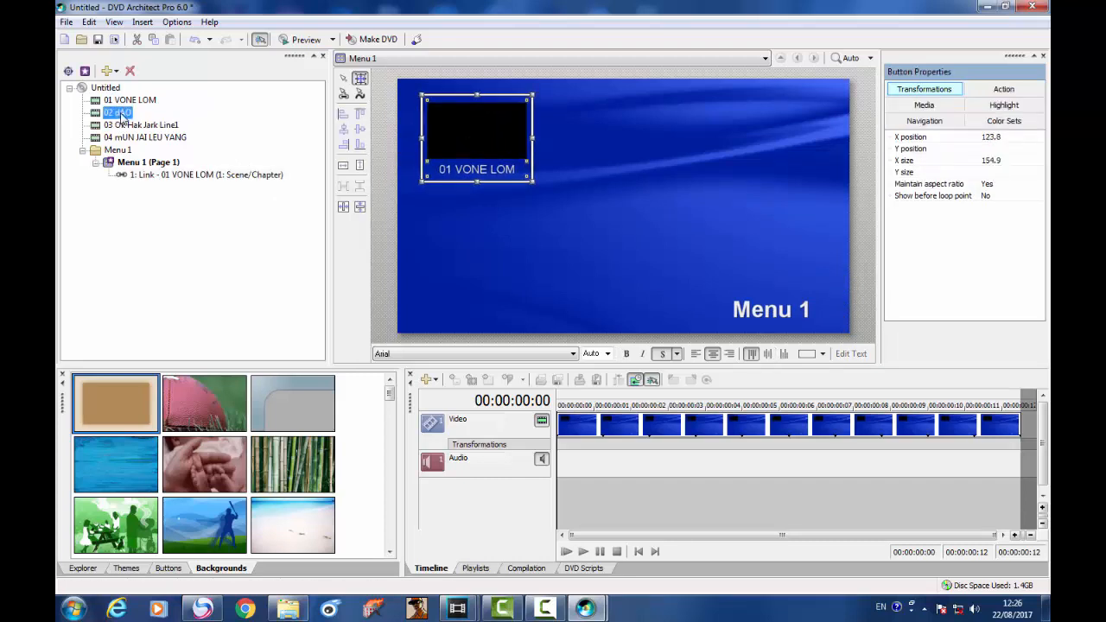
left_click_drag(121, 113, 588, 146)
left_click(483, 137)
left_click(583, 138)
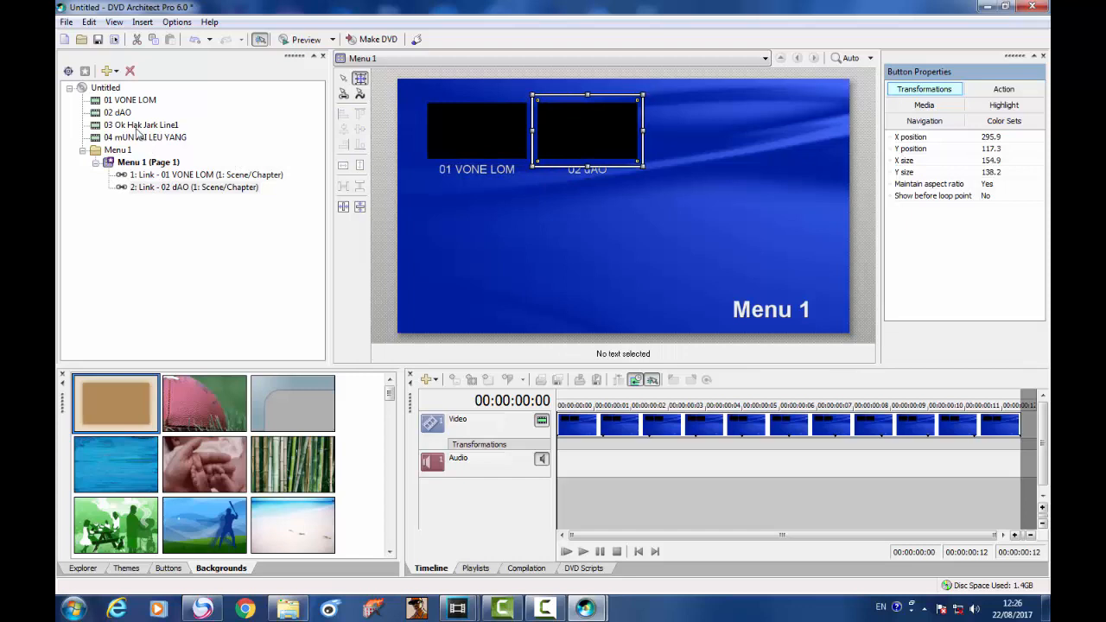
left_click_drag(138, 128, 704, 148)
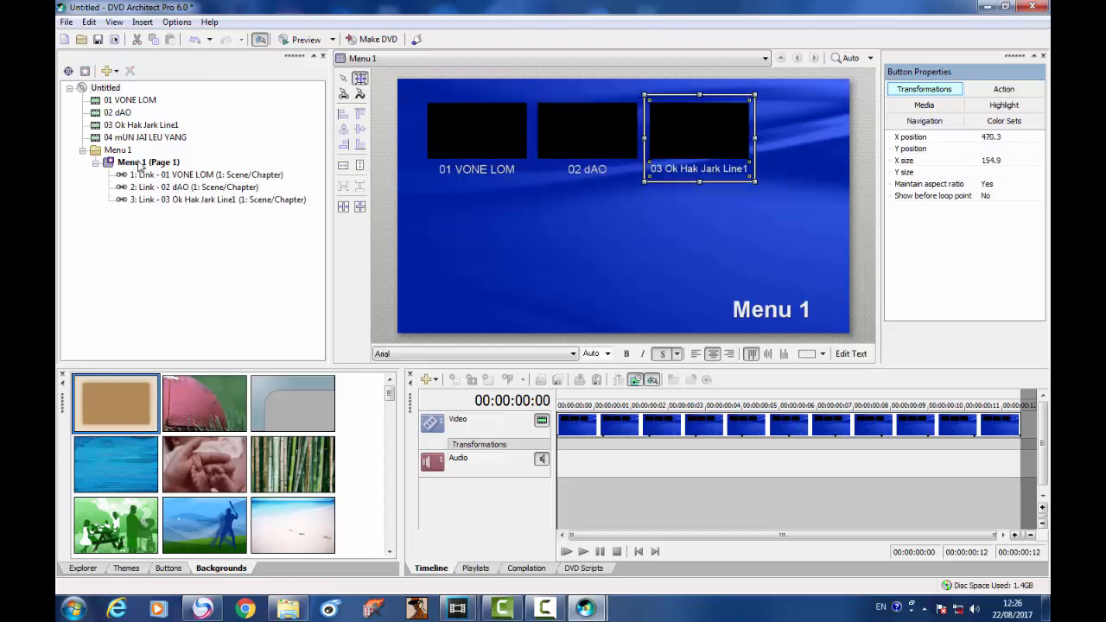
left_click_drag(138, 136, 481, 232)
- Set the thumbnail style of the 01 VONE LOM menu button to Animated
left_click(471, 145)
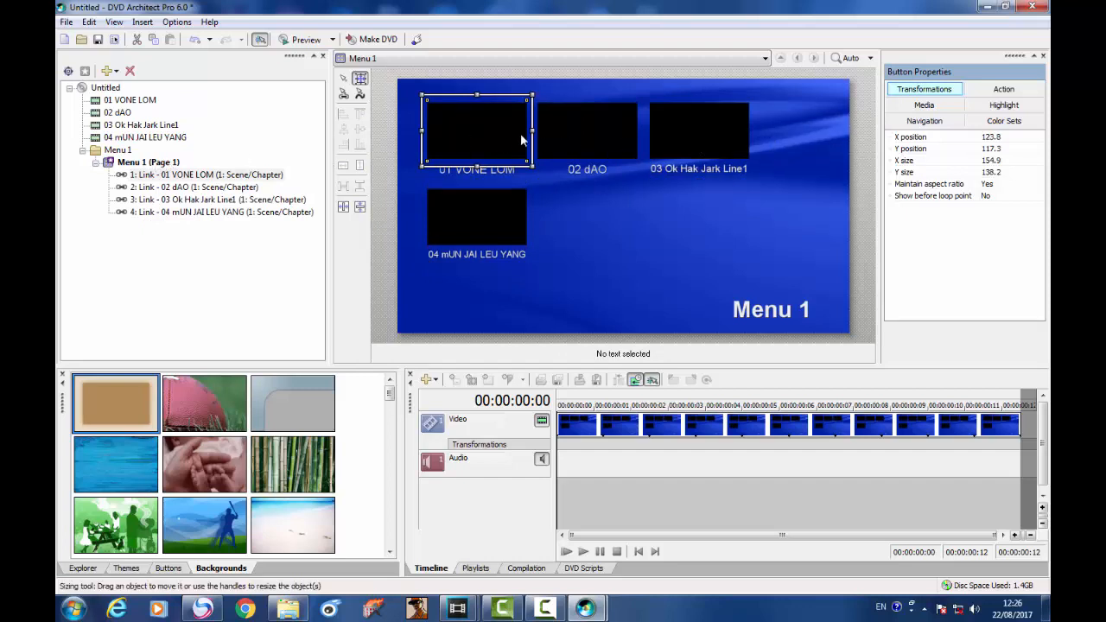
left_click(529, 140)
left_click(485, 126)
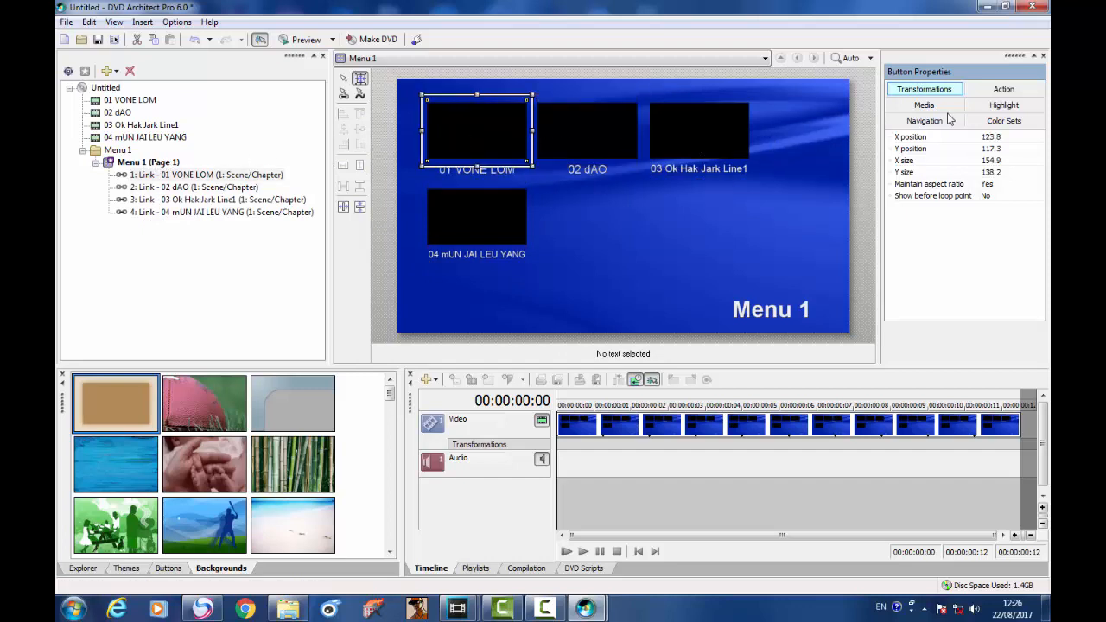
left_click(941, 107)
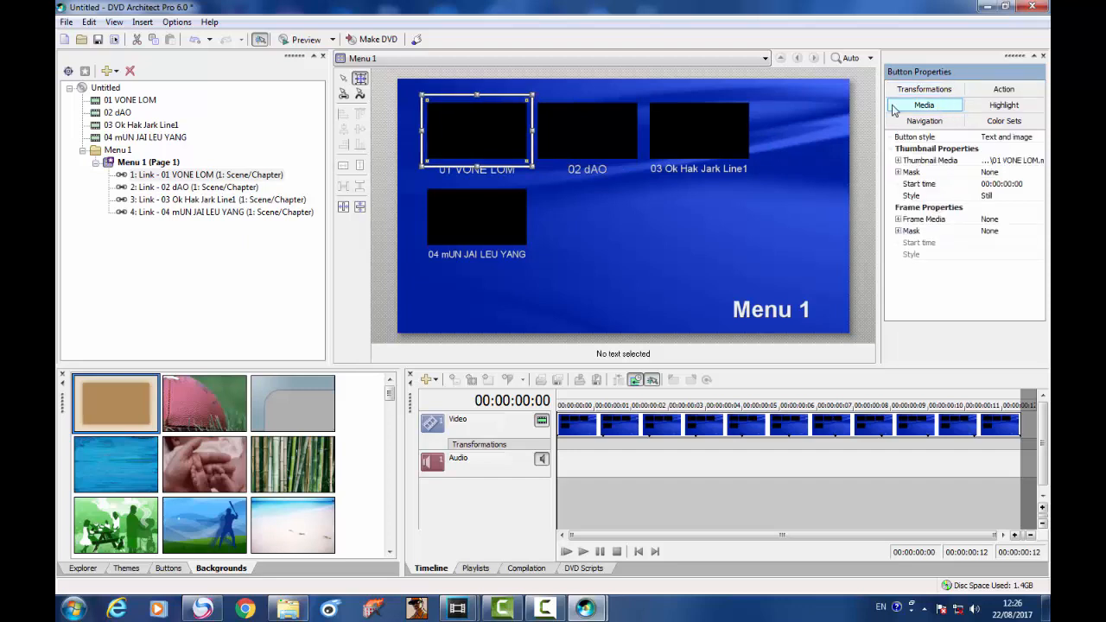
left_click(992, 197)
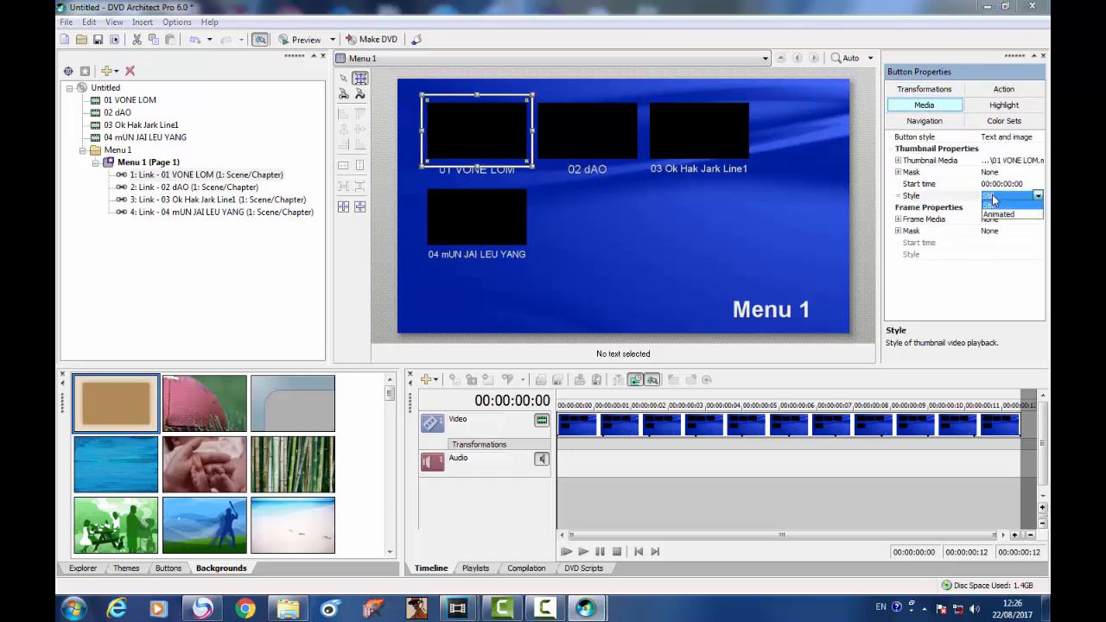
left_click(996, 215)
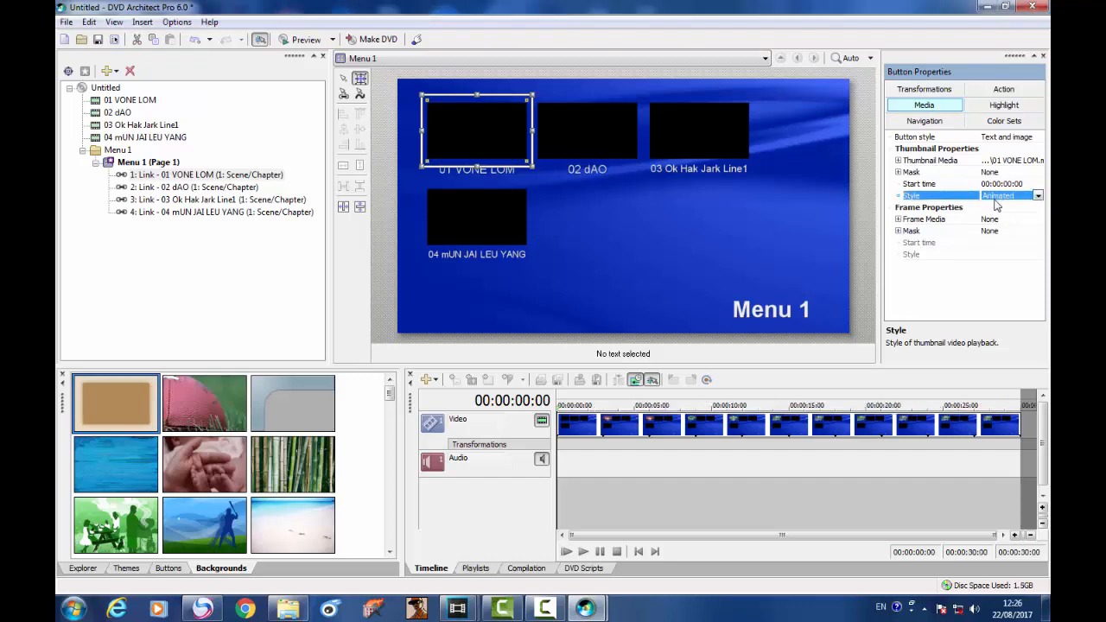
left_click(589, 128)
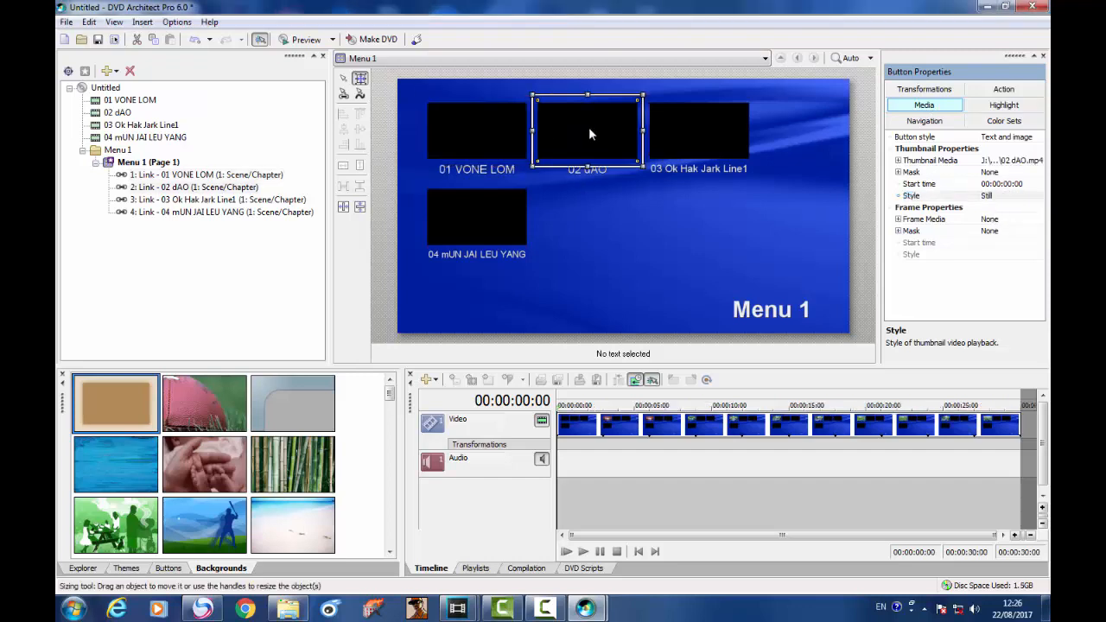
left_click(507, 165)
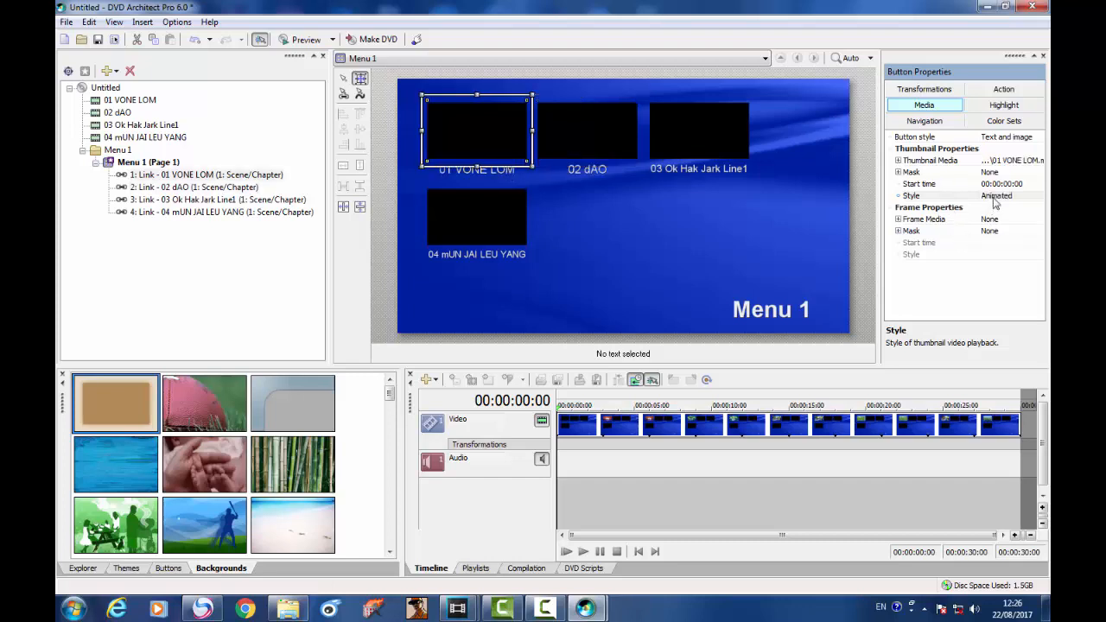
- Set the thumbnail style of the 02 dAO and 03 Ok Hak Jark Line1 menu buttons to Animated
left_click(588, 130)
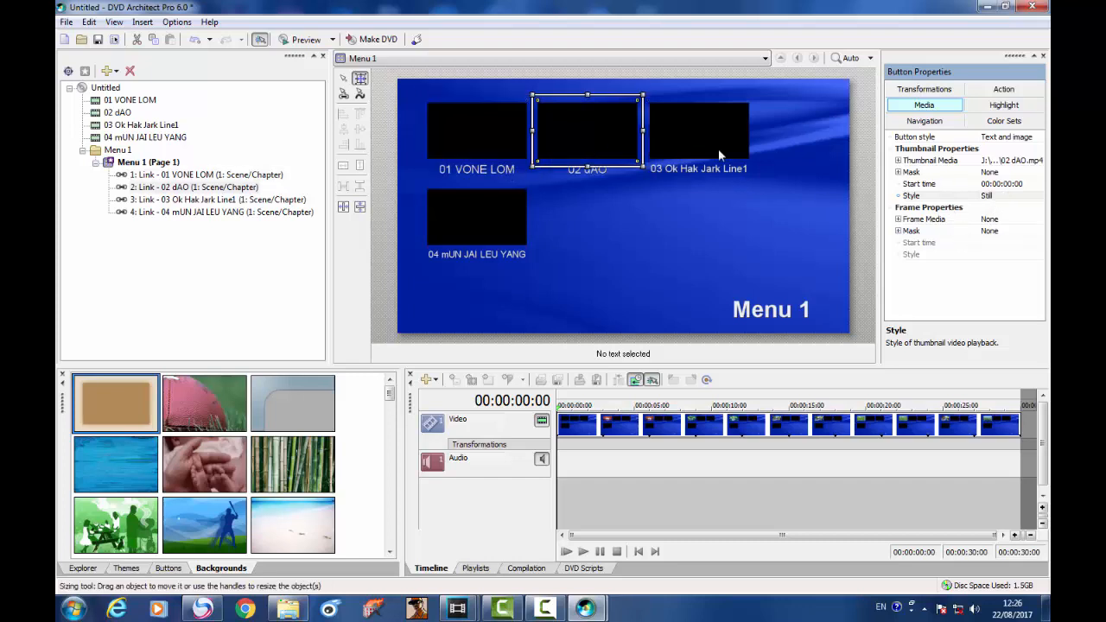
left_click(994, 199)
left_click(990, 215)
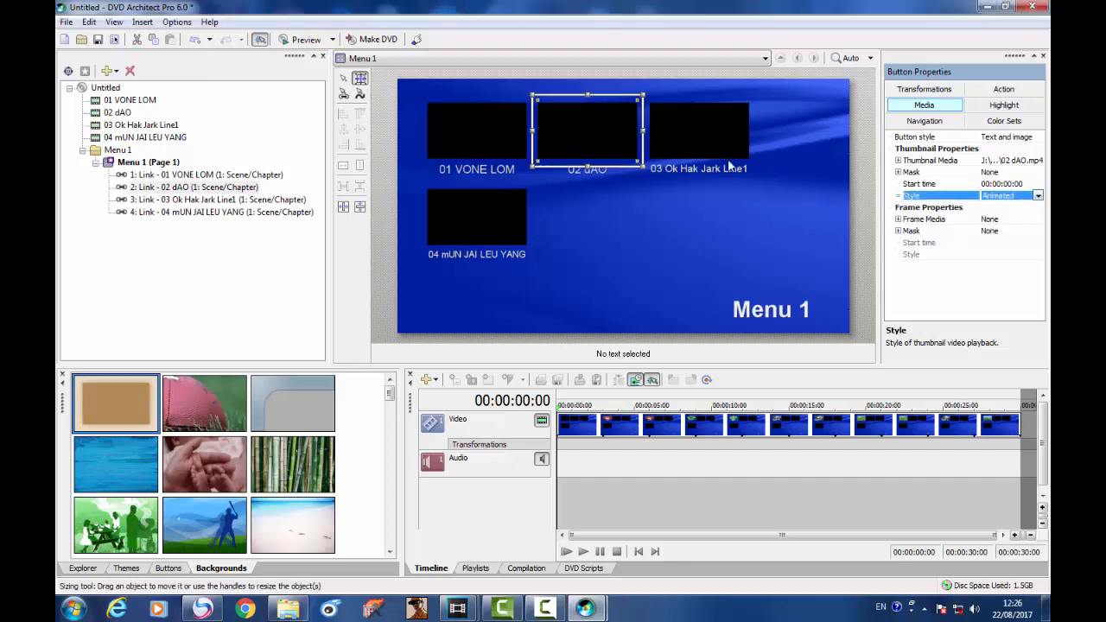
left_click(731, 160)
left_click(1005, 197)
left_click(1007, 202)
left_click(994, 216)
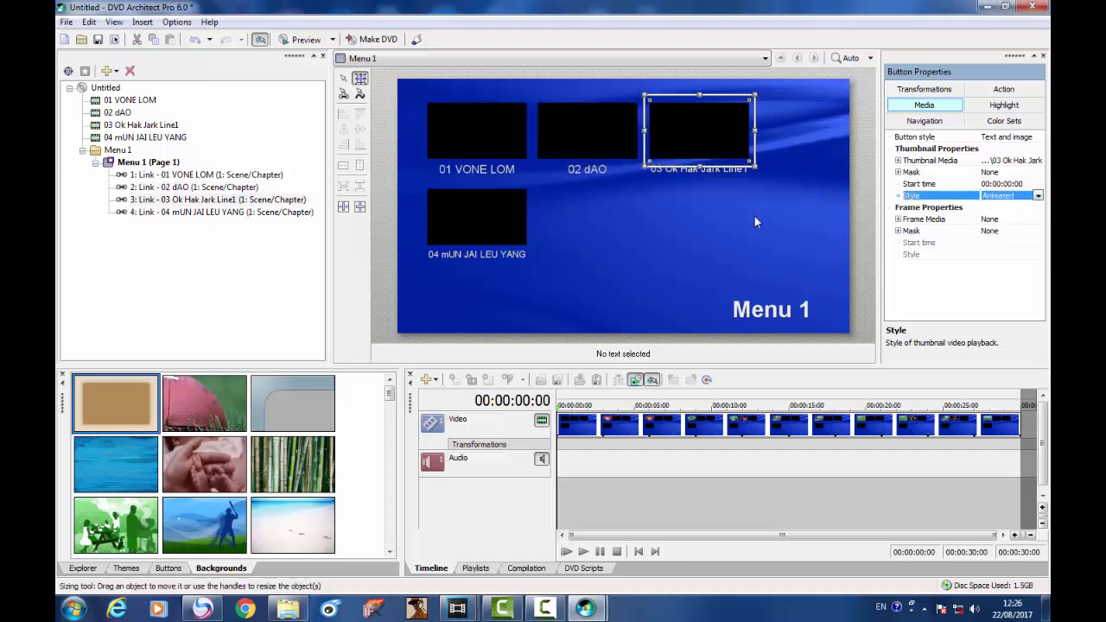
- Set the thumbnail style of the 04 mUN JAI LEU YANG menu button to Animated and deselect it
left_click(468, 214)
left_click(999, 197)
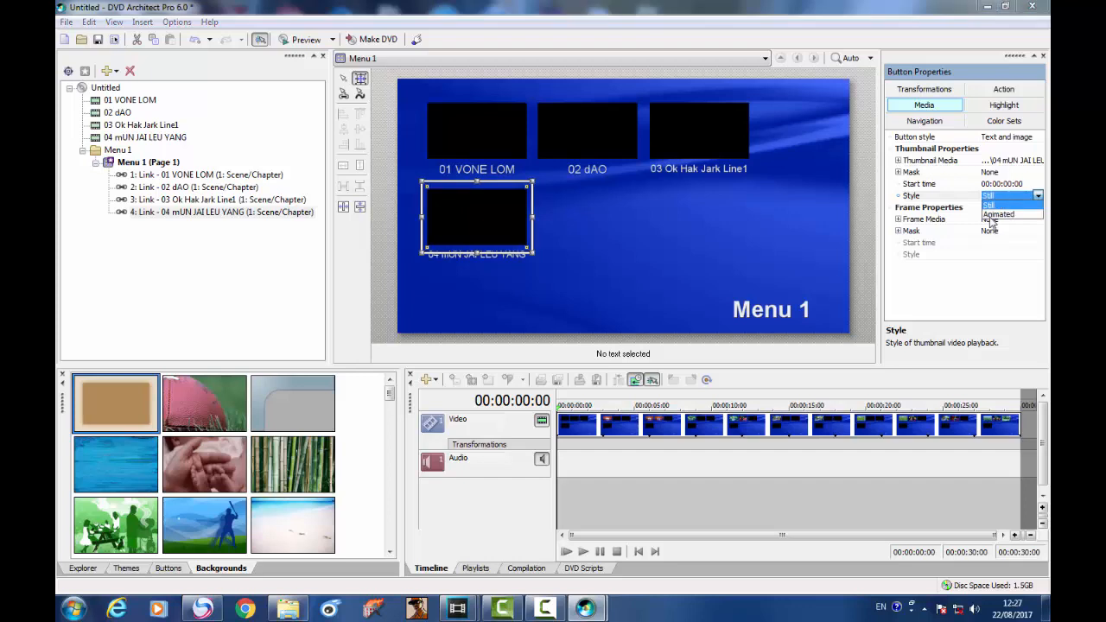
left_click(992, 216)
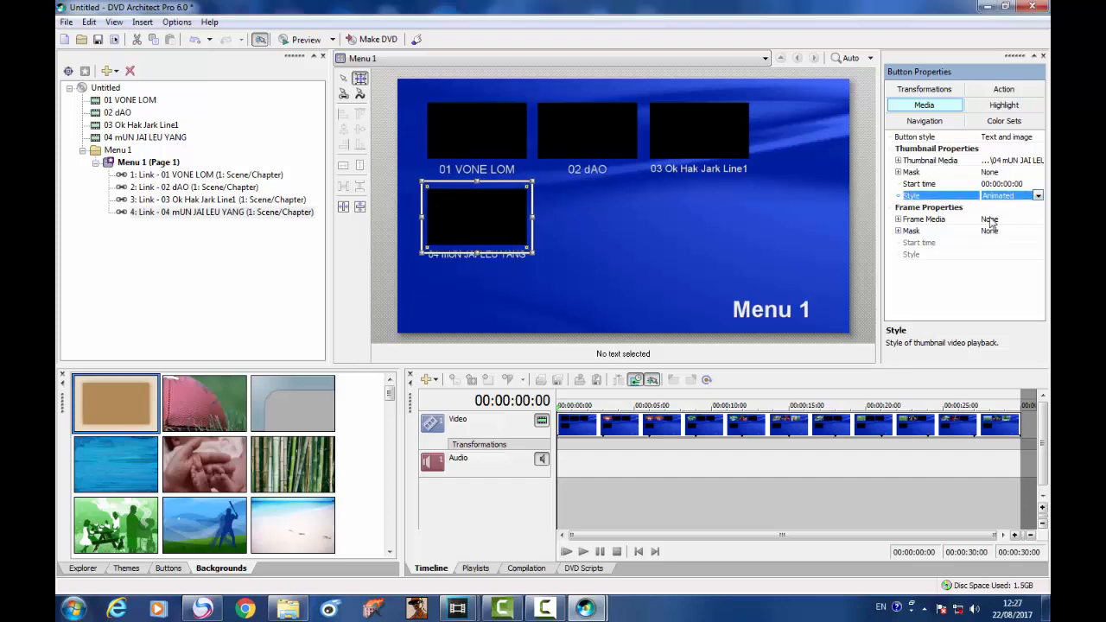
left_click(659, 195)
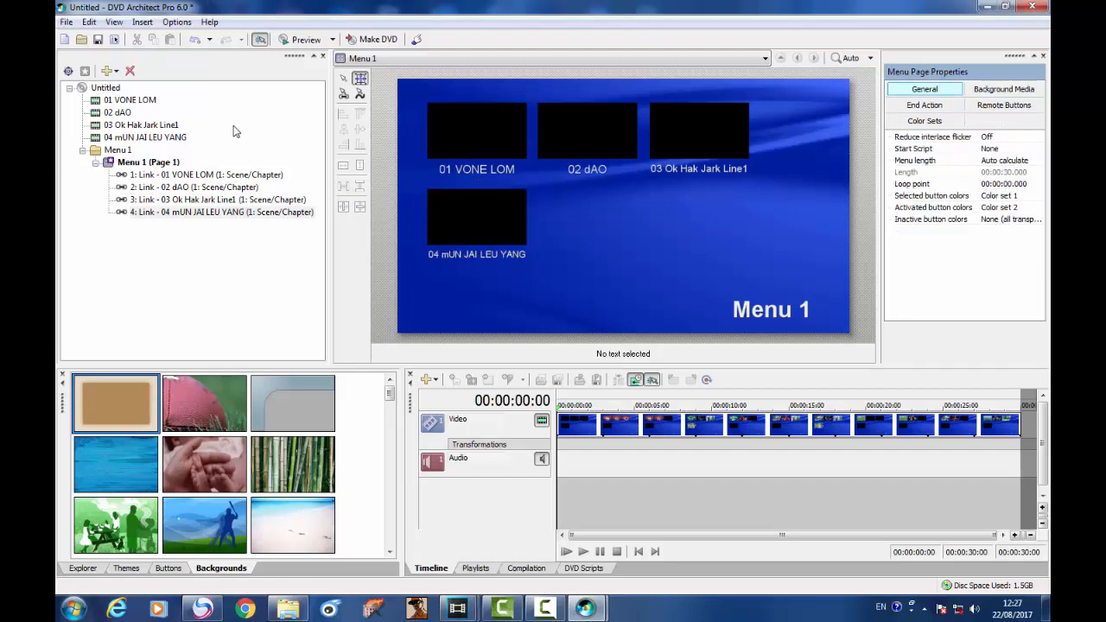
- Move 01 VONE LOM to the end of the project tree, below Menu 1, and make it the disc's start item
left_click(112, 101)
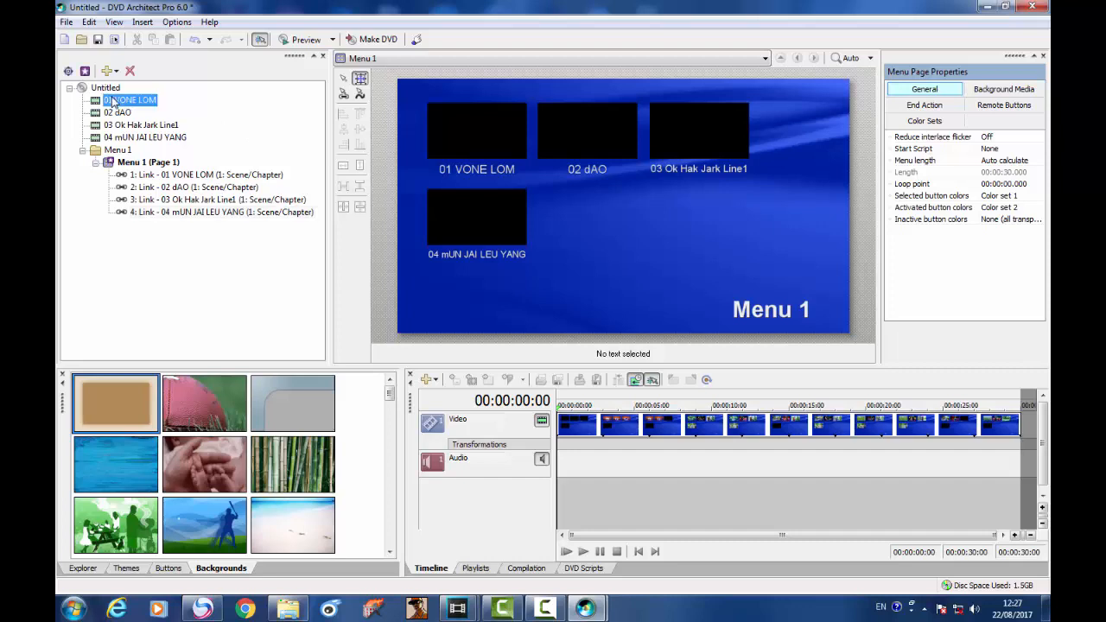
right_click(121, 102)
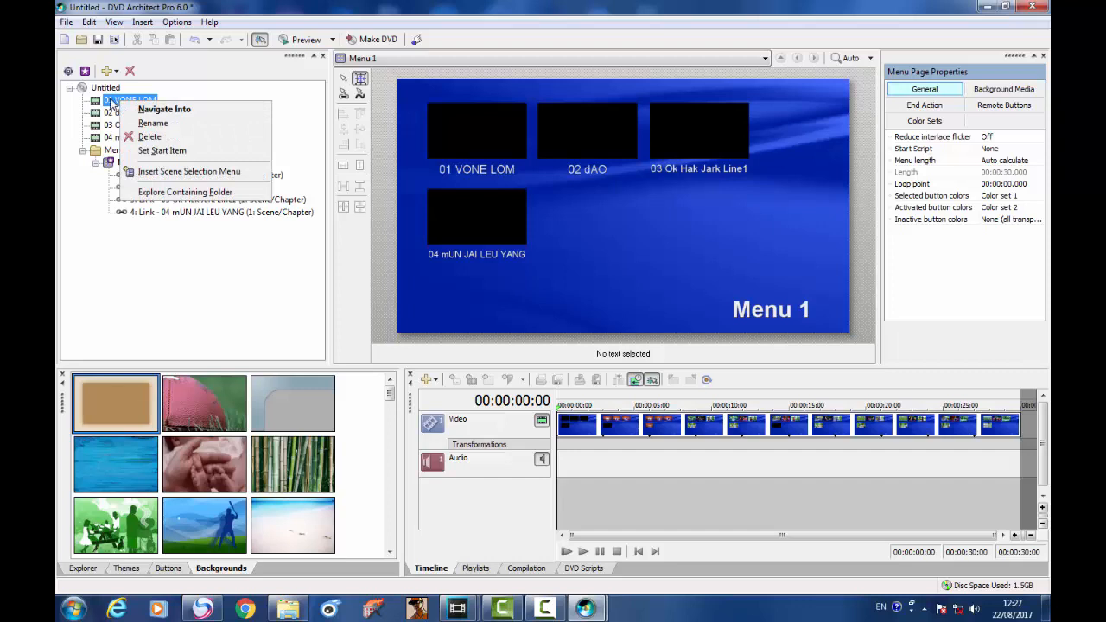
left_click(109, 103)
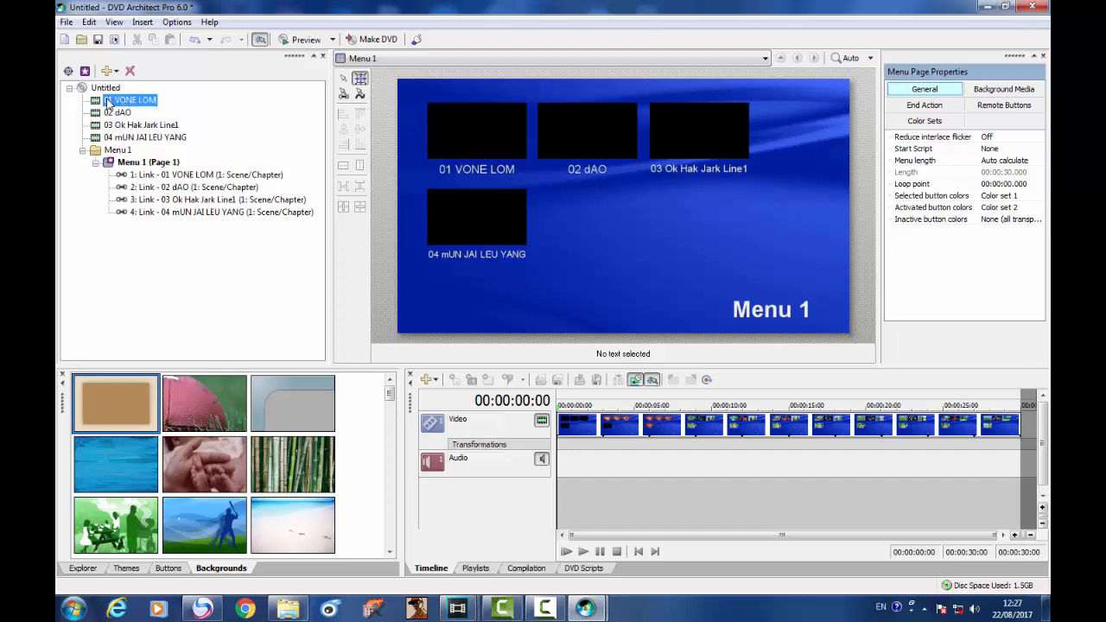
left_click_drag(115, 105, 133, 245)
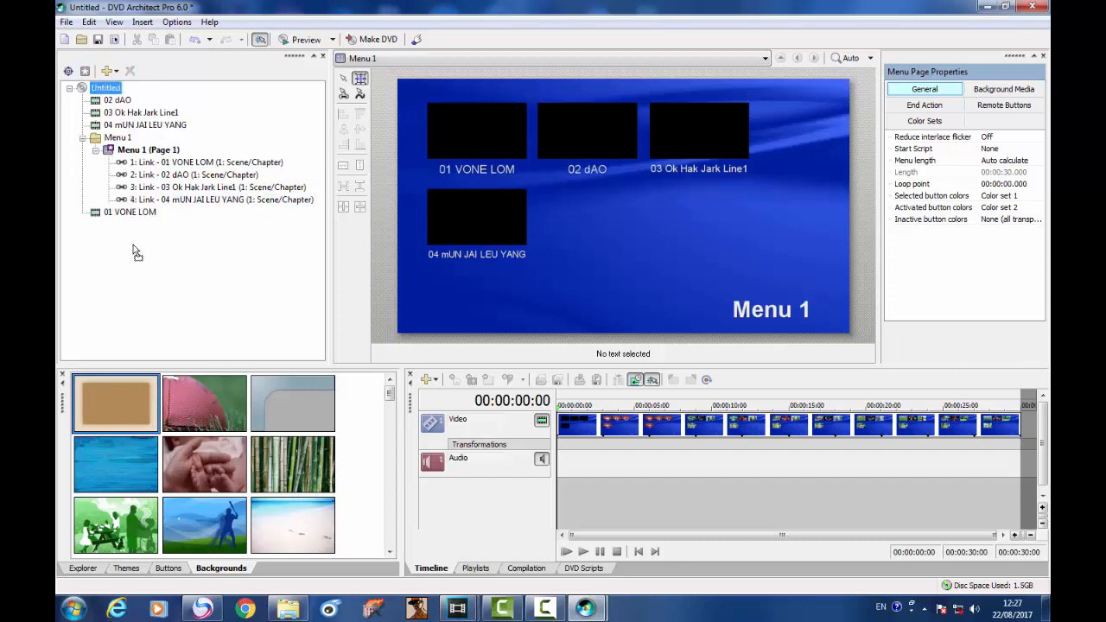
left_click(134, 214)
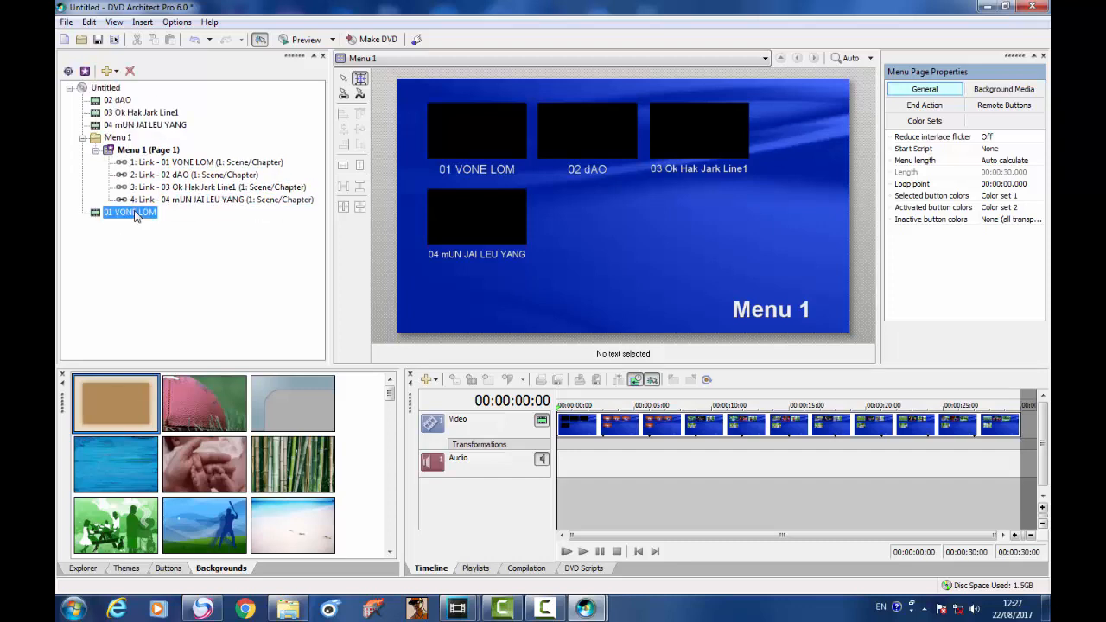
right_click(134, 214)
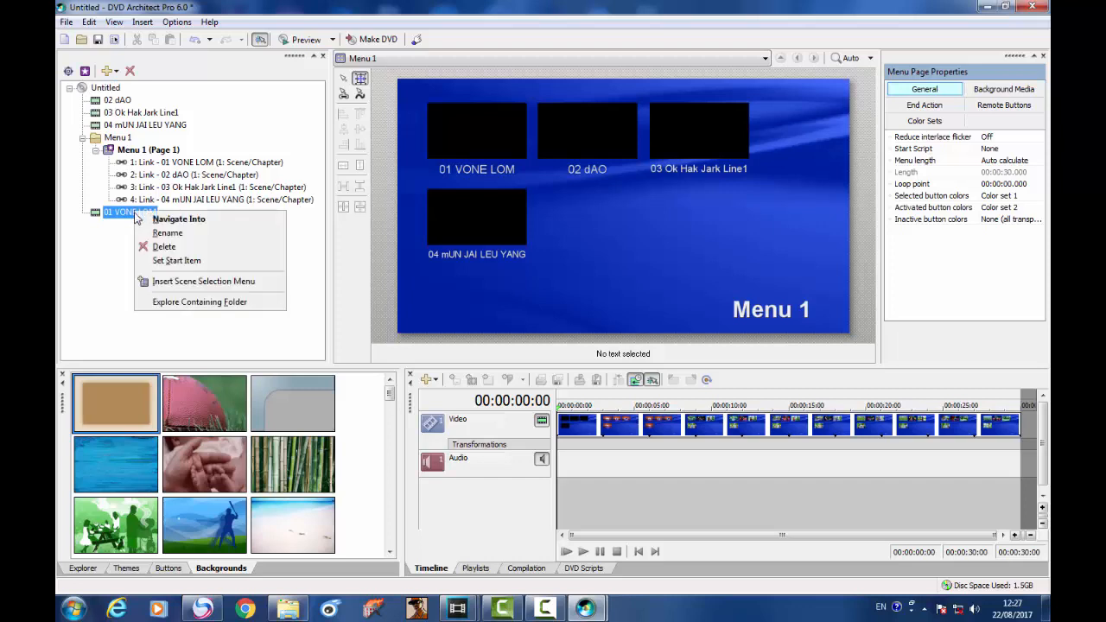
left_click(207, 260)
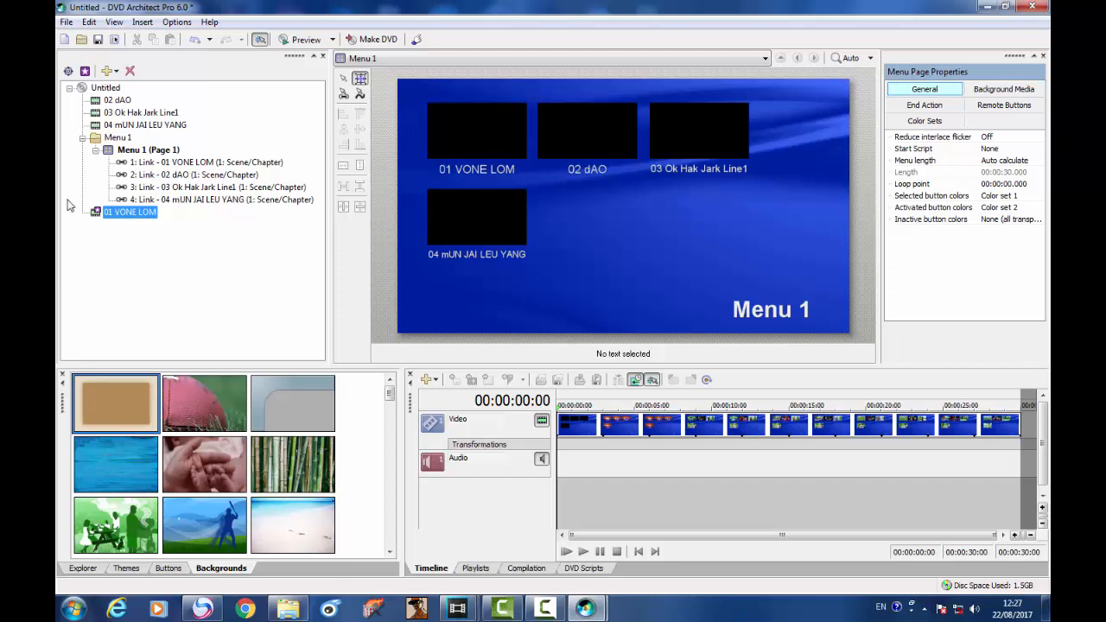
- Open 02 dAO, 03 Ok Hak Jark Line1 and 01 VONE LOM in turn to view their video and audio tracks
left_click(123, 102)
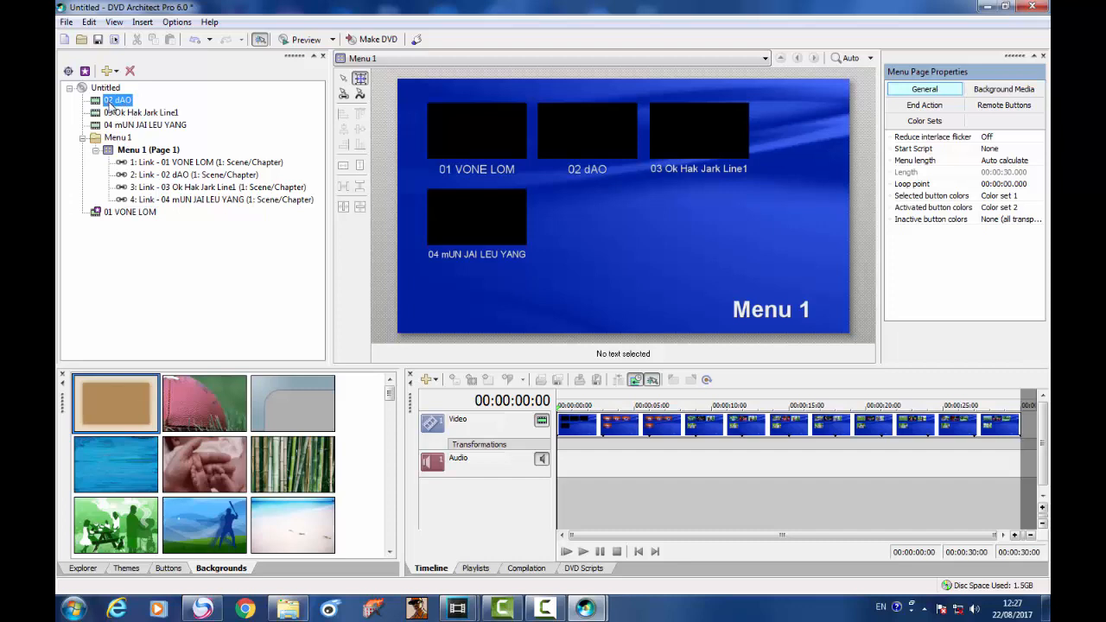
double_click(111, 101)
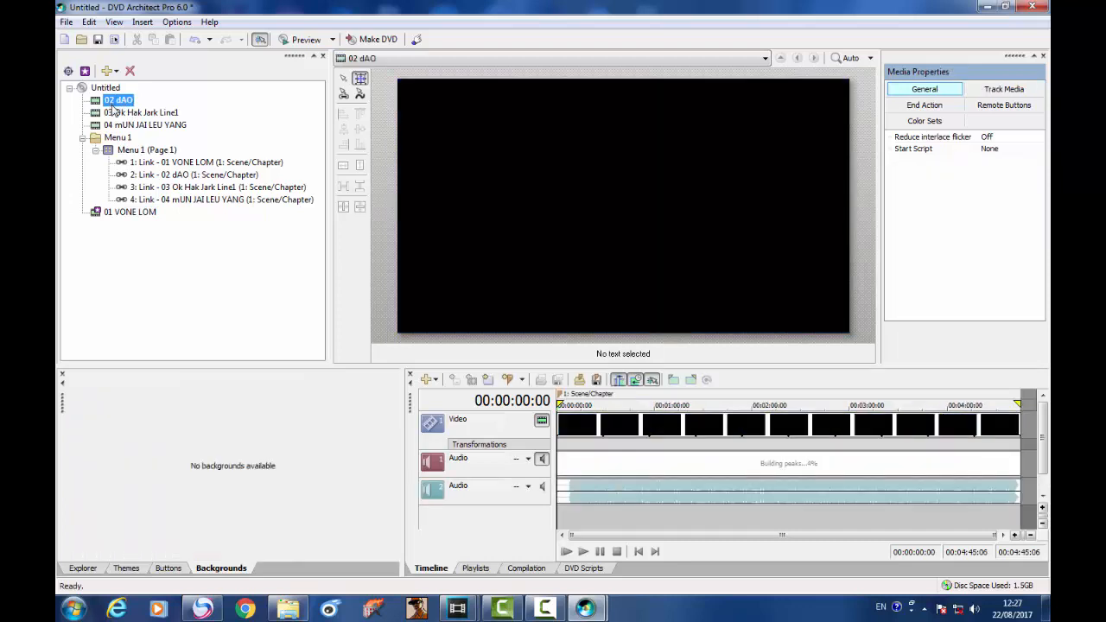
double_click(115, 113)
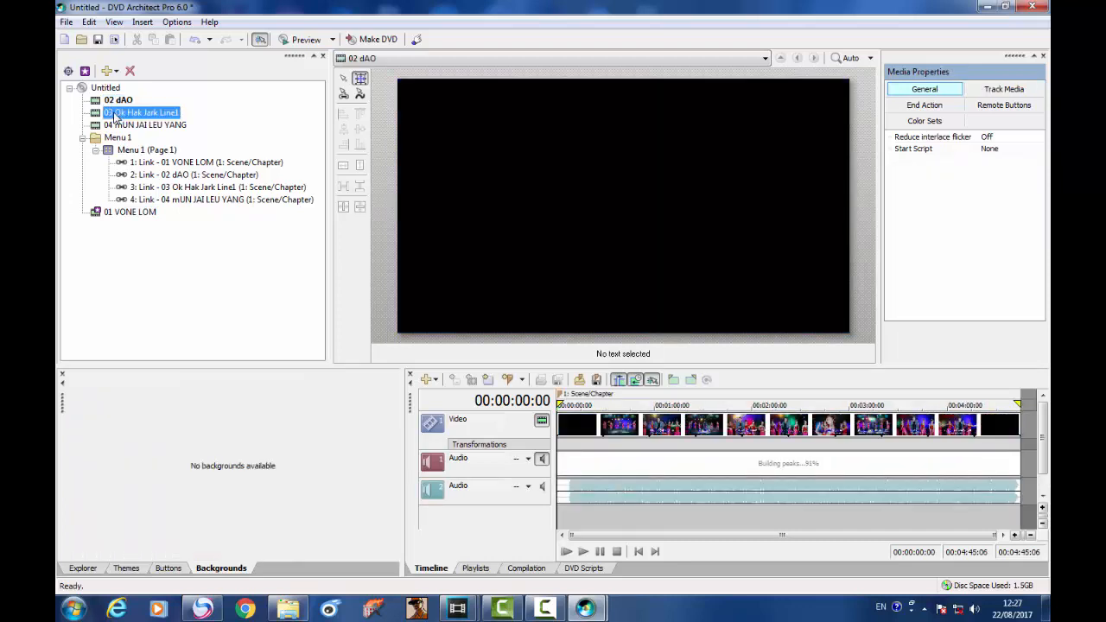
left_click(130, 216)
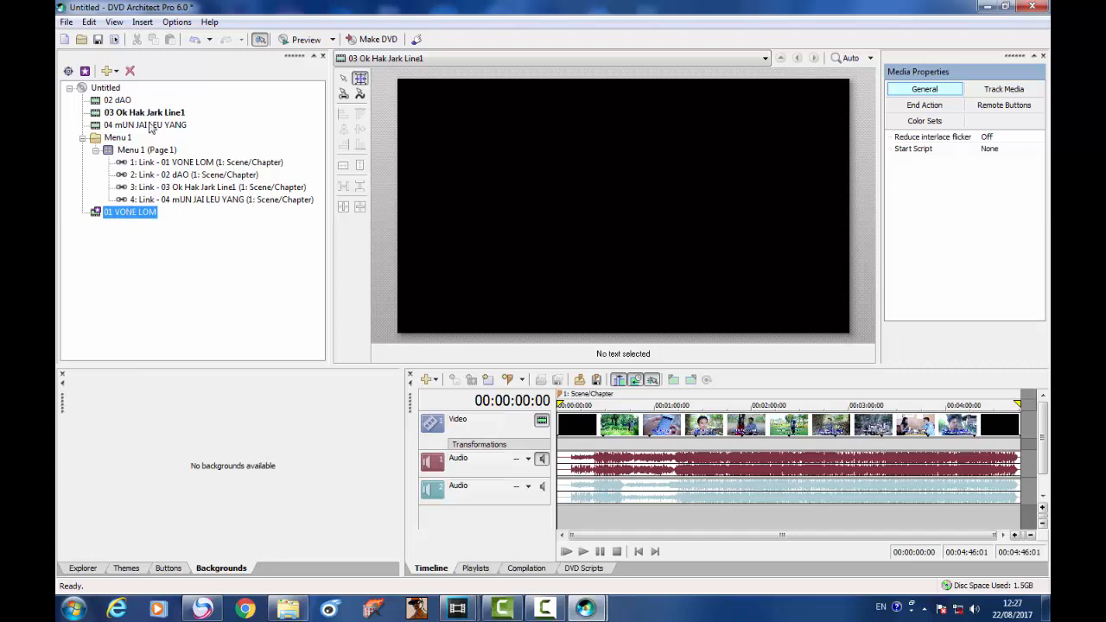
left_click(121, 102)
left_click(131, 220)
double_click(118, 217)
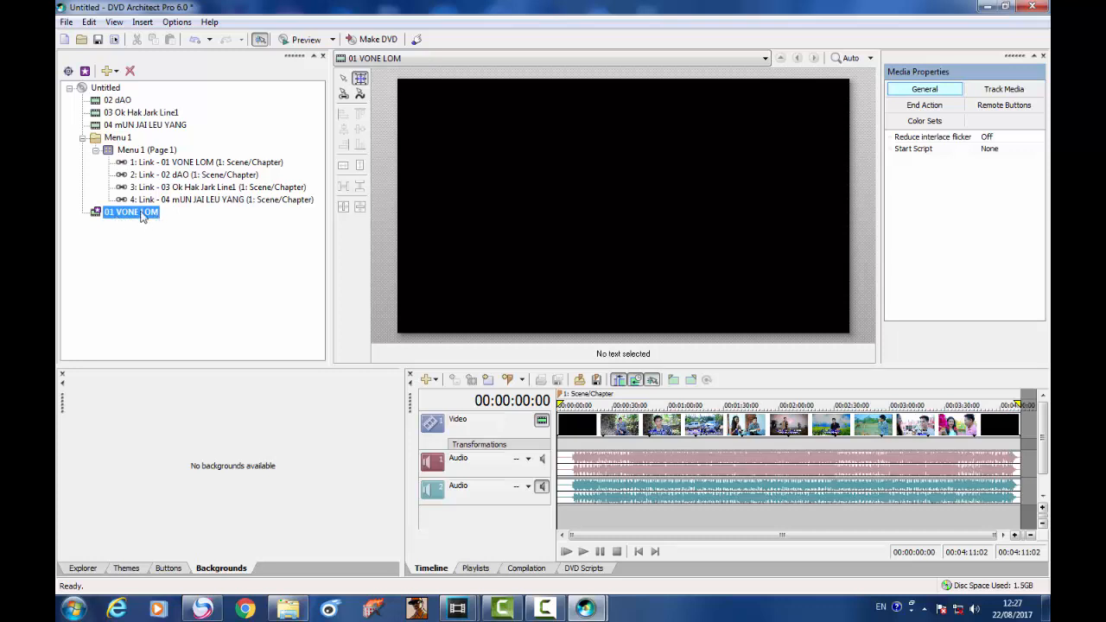
- Rename the 01 VONE LOM item in the project tree as logo
right_click(143, 216)
left_click(198, 239)
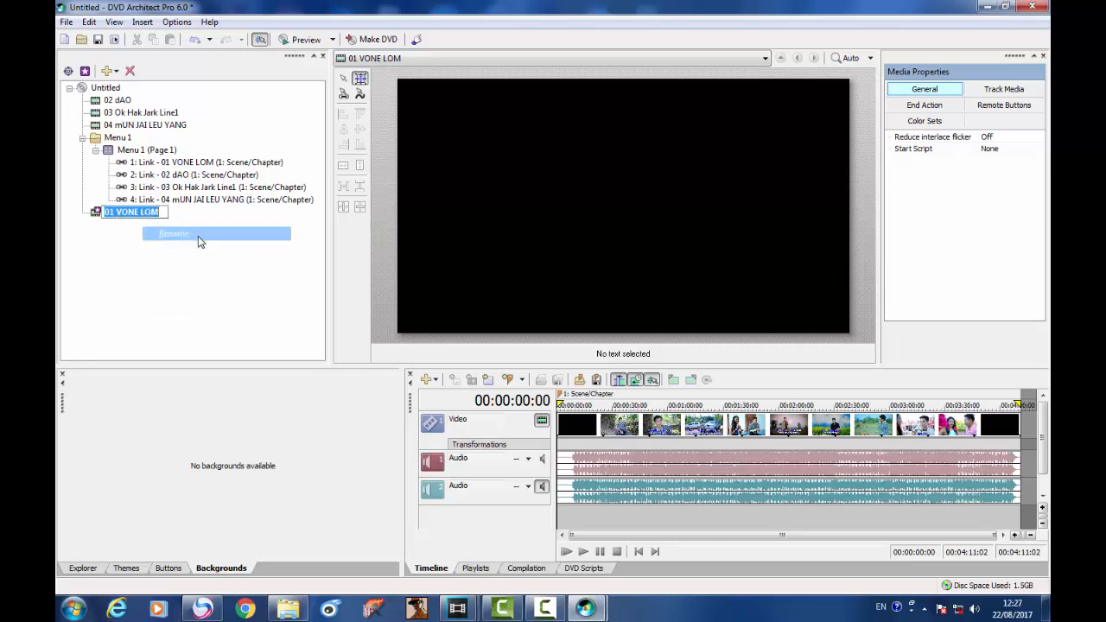
type("logo")
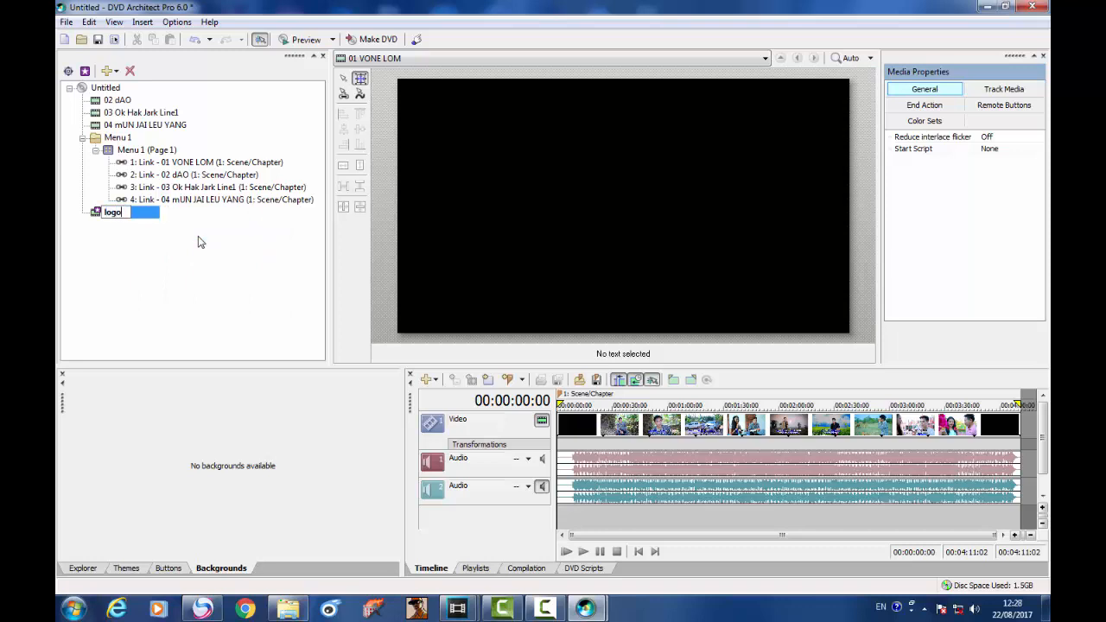
key("Return")
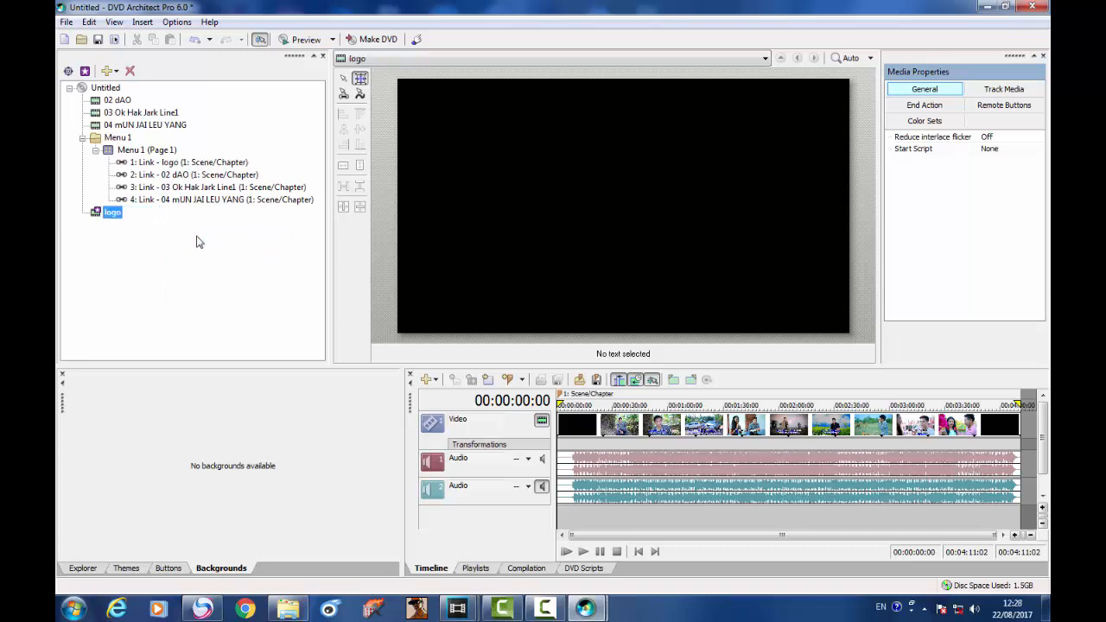
- Set the end action destination of the logo video to 02 dAO
left_click(927, 109)
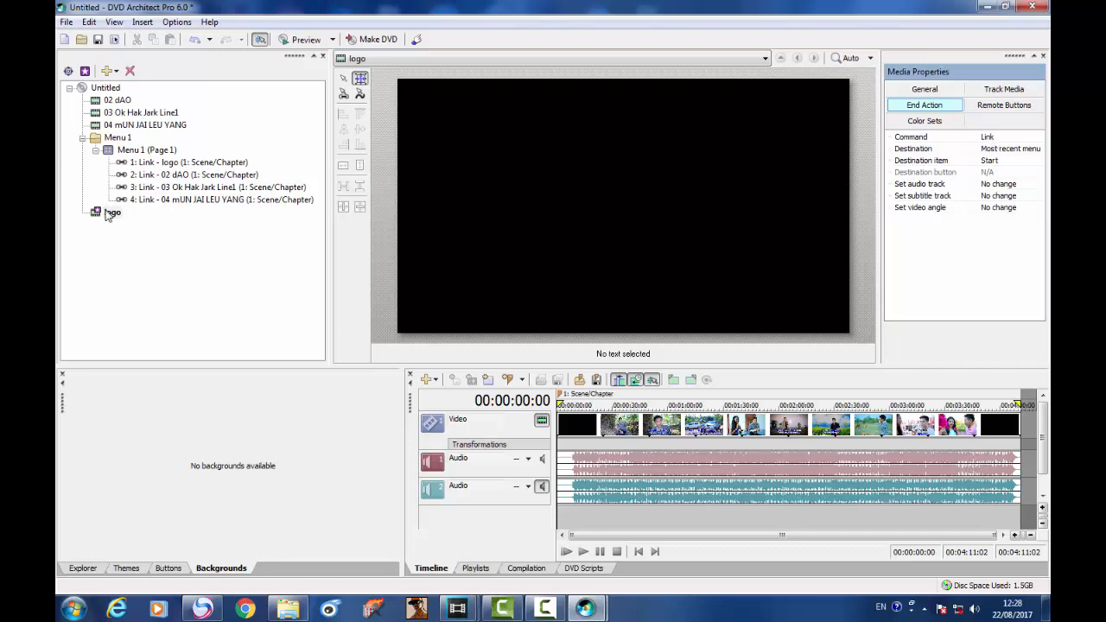
left_click(996, 154)
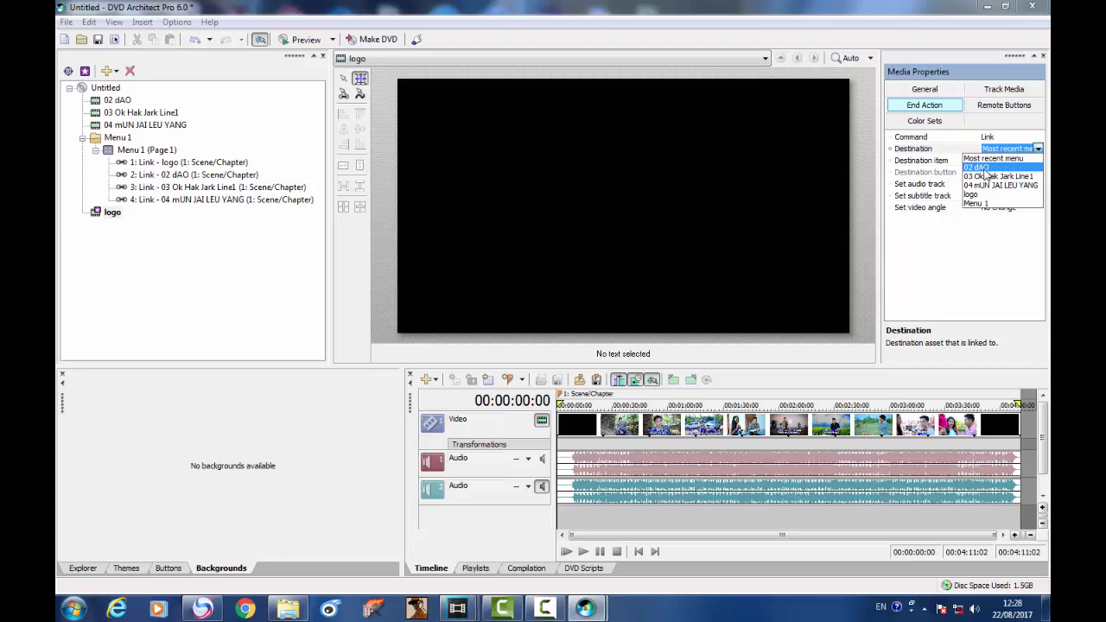
left_click(983, 169)
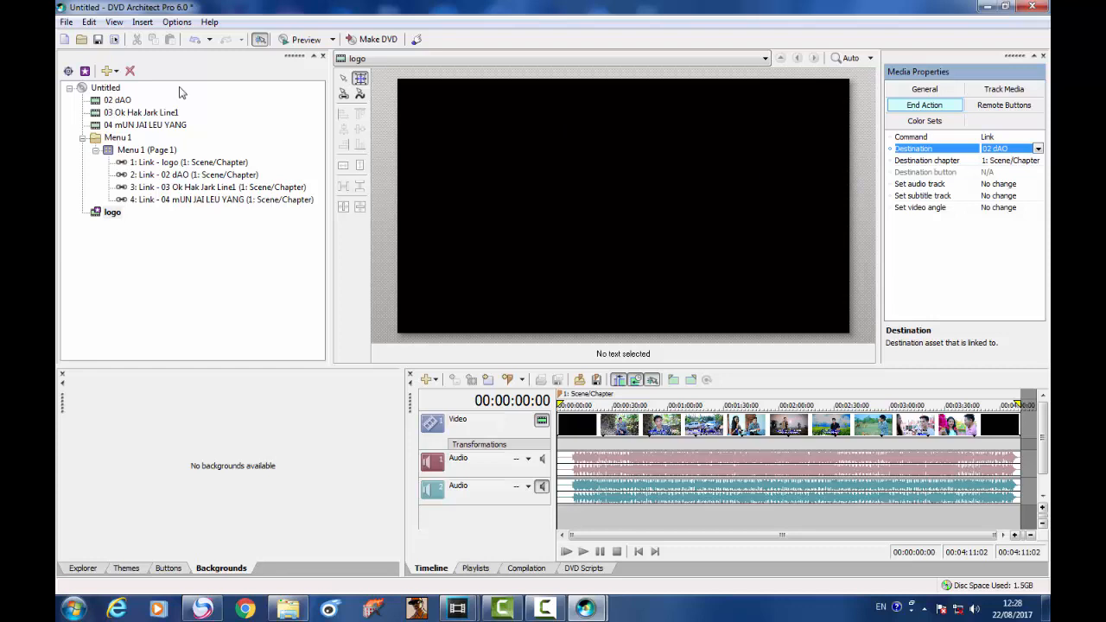
- Link the end action of 02 dAO to 03 Ok Hak Jark Line1, and that of 03 Ok Hak Jark Line1 to 04 mUN JAI LEU YANG
left_click(121, 100)
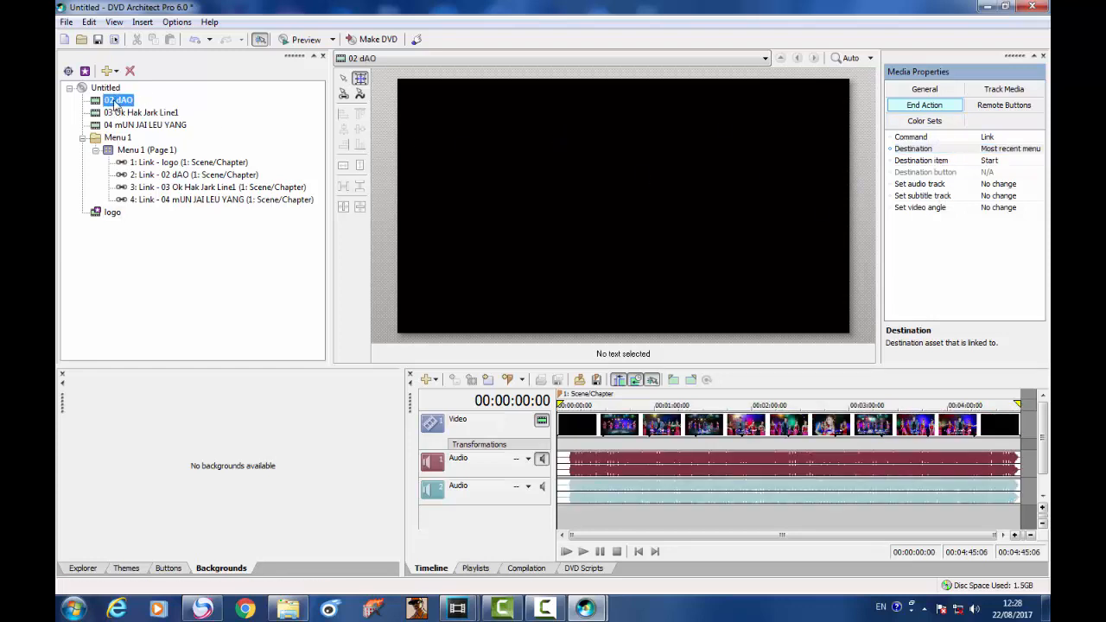
left_click(995, 149)
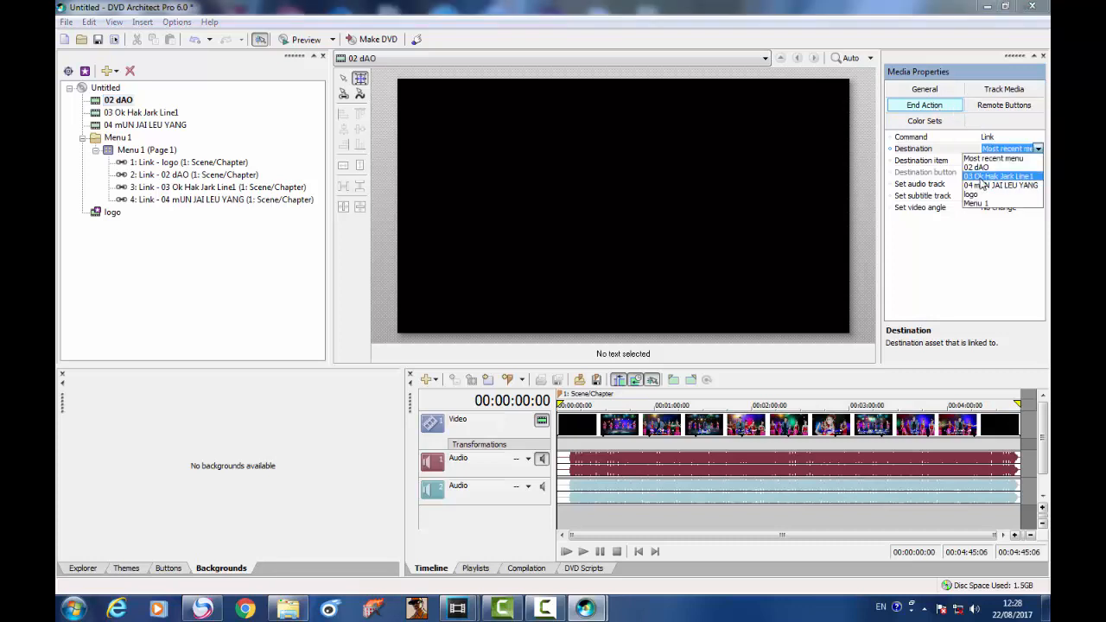
key("Escape")
left_click(118, 113)
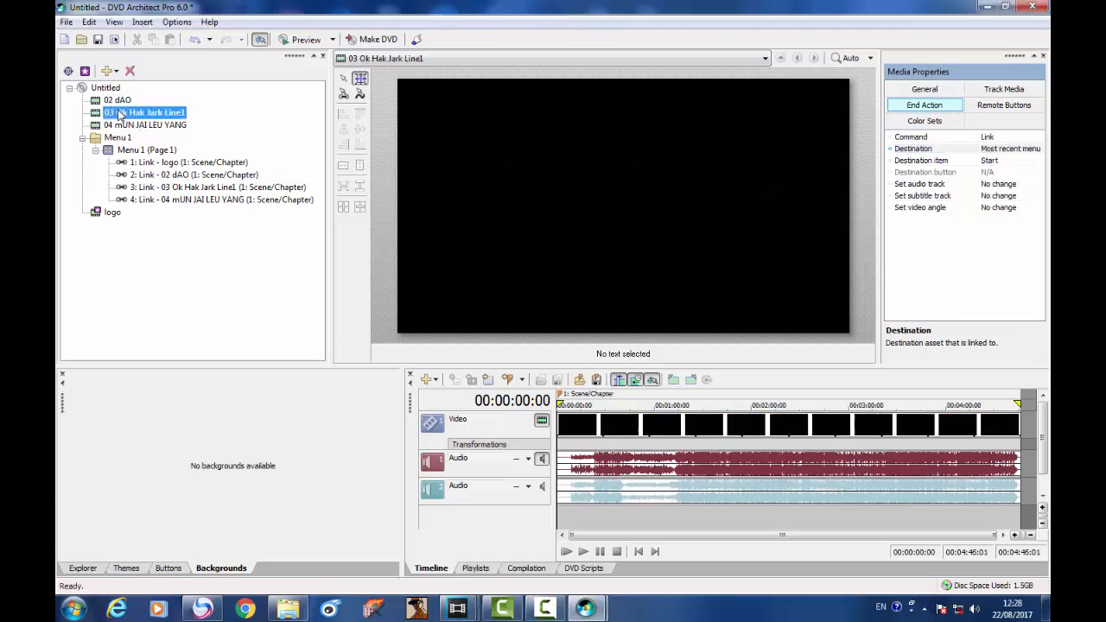
left_click(993, 150)
left_click(977, 188)
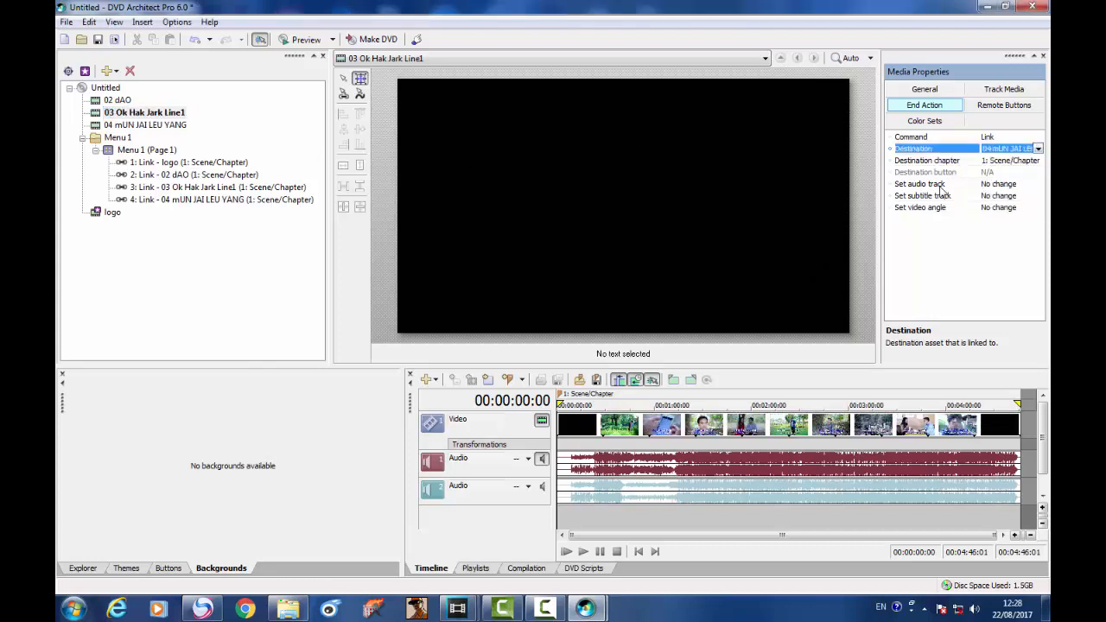
- Set the end action destination of 04 mUN JAI LEU YANG to Menu 1
left_click(124, 128)
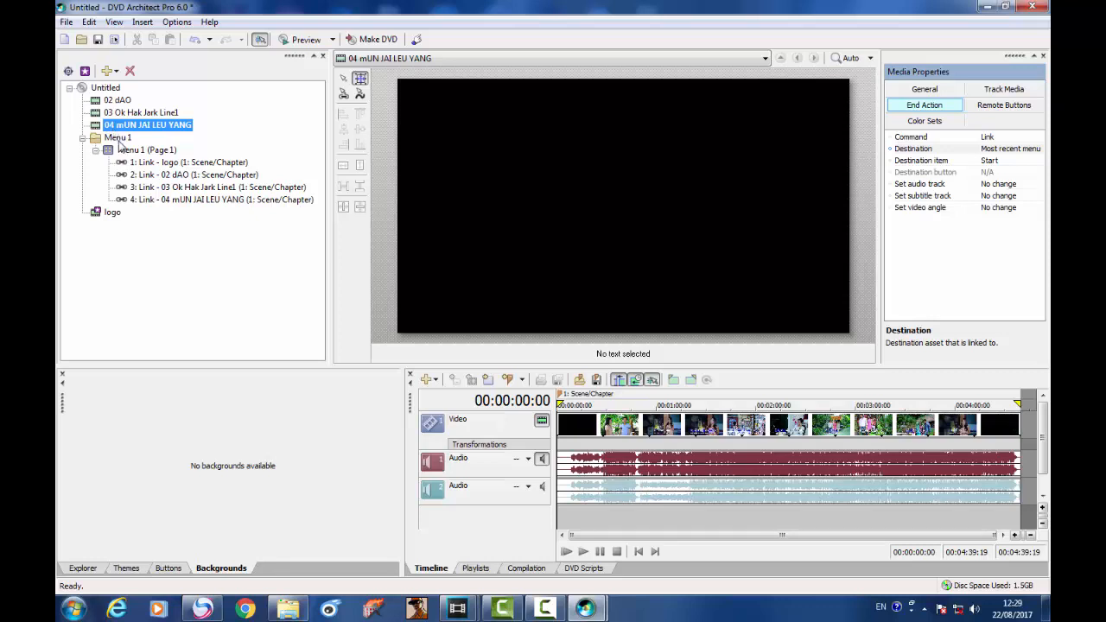
left_click(993, 149)
left_click(992, 149)
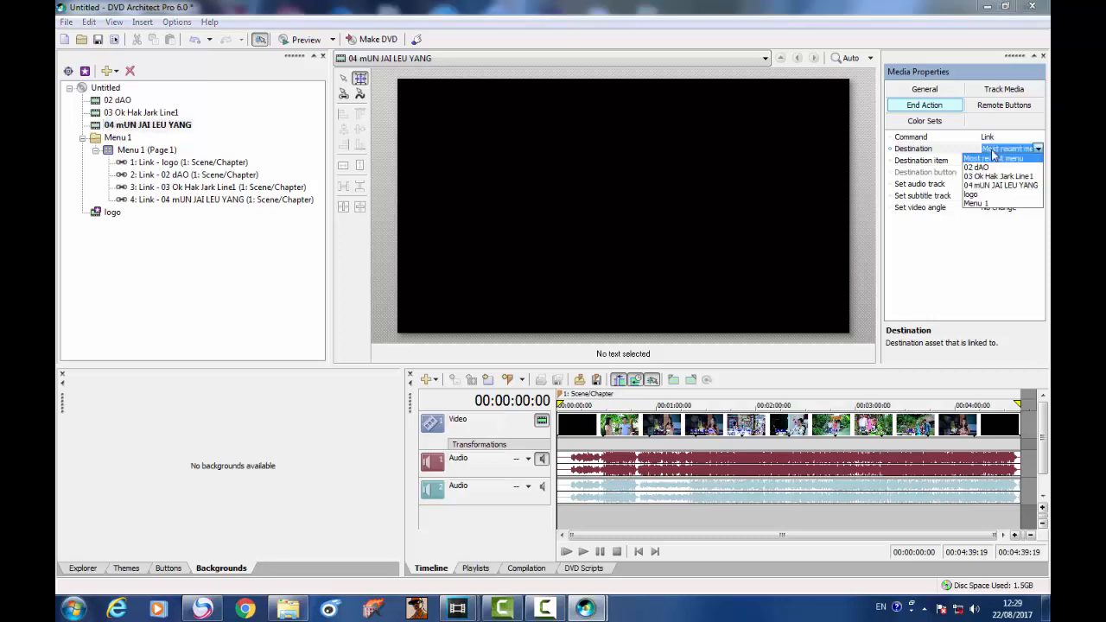
left_click(974, 203)
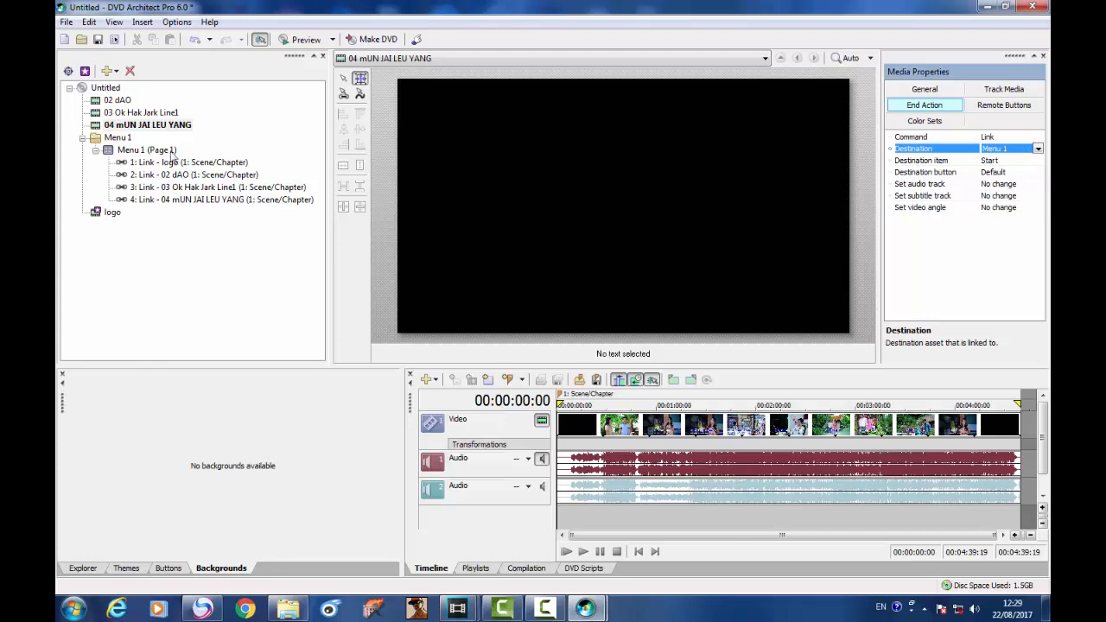
- Check the media properties of the 01 VONE LOM and 02 dAO menu buttons, and open Menu 1's end action settings
left_click(121, 137)
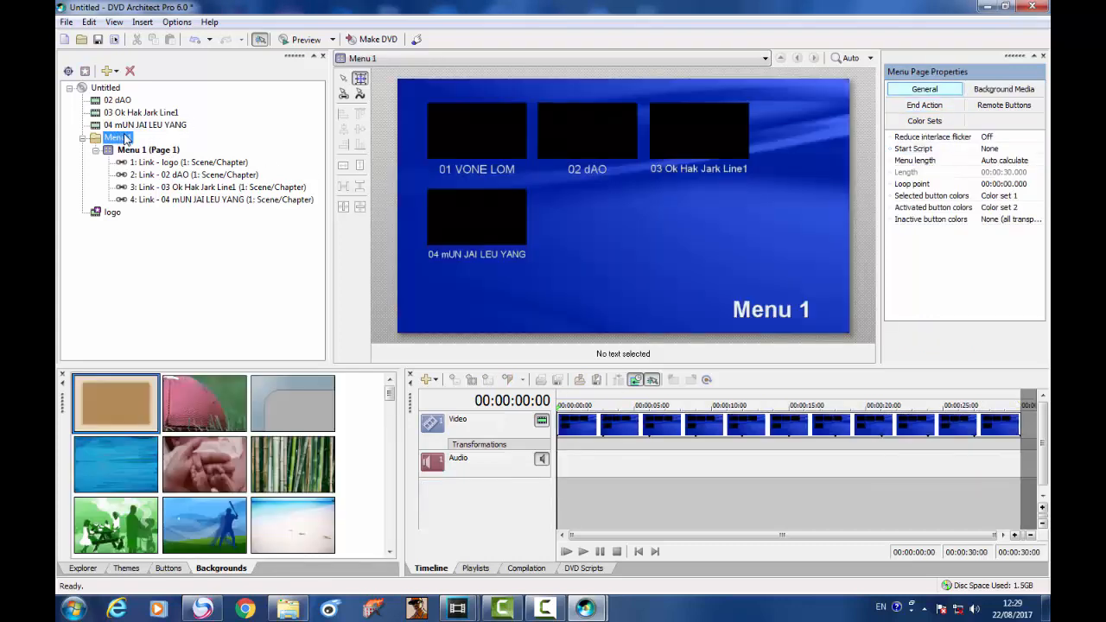
left_click(486, 128)
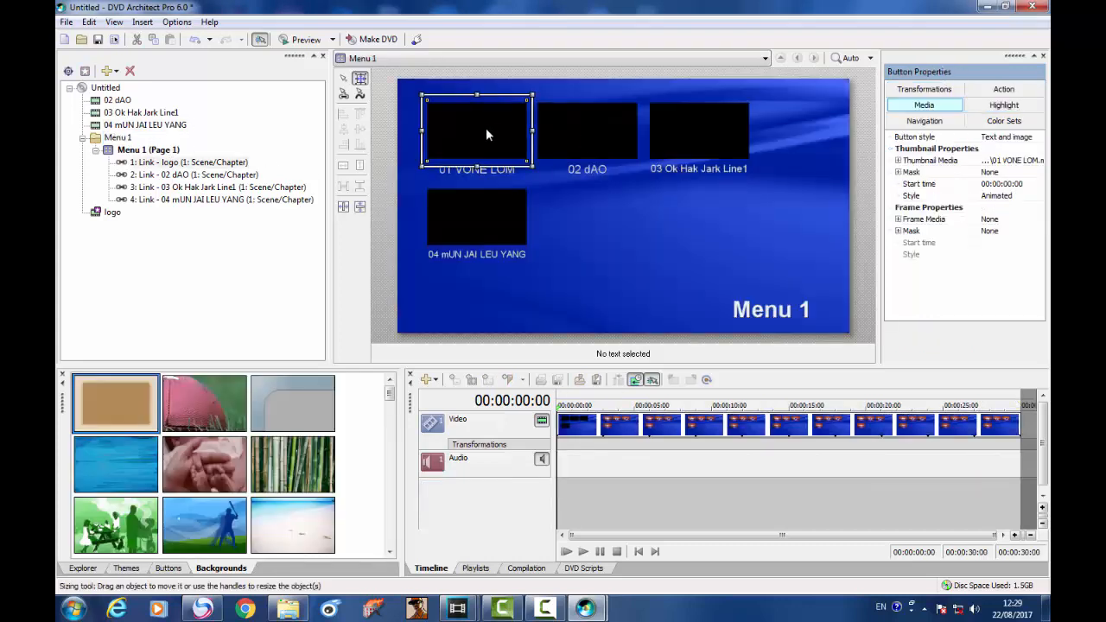
left_click(617, 146)
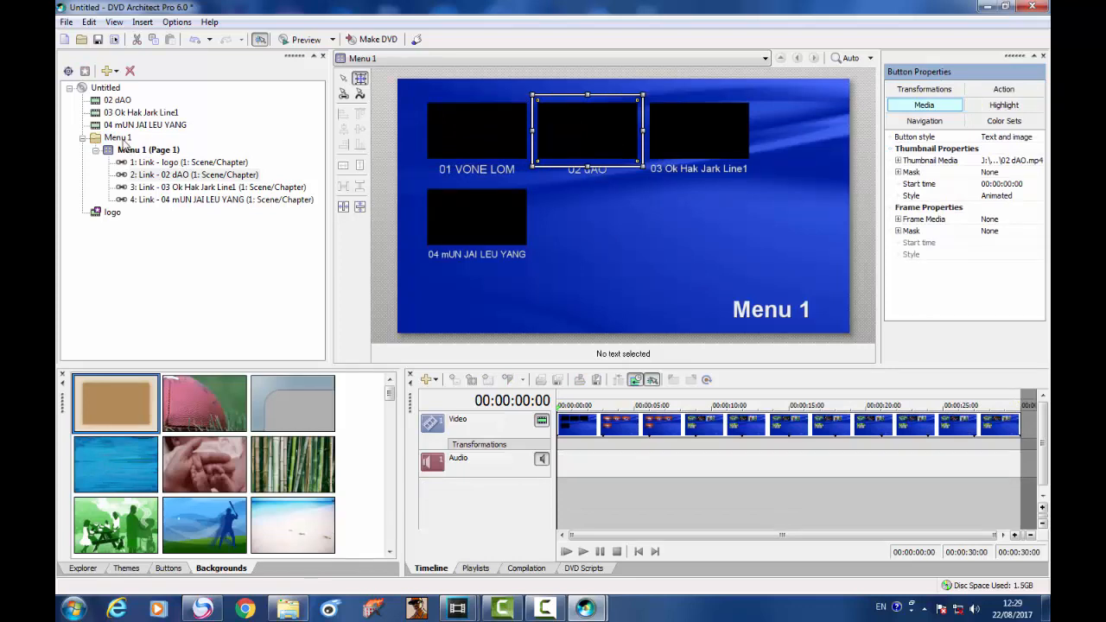
left_click(446, 120)
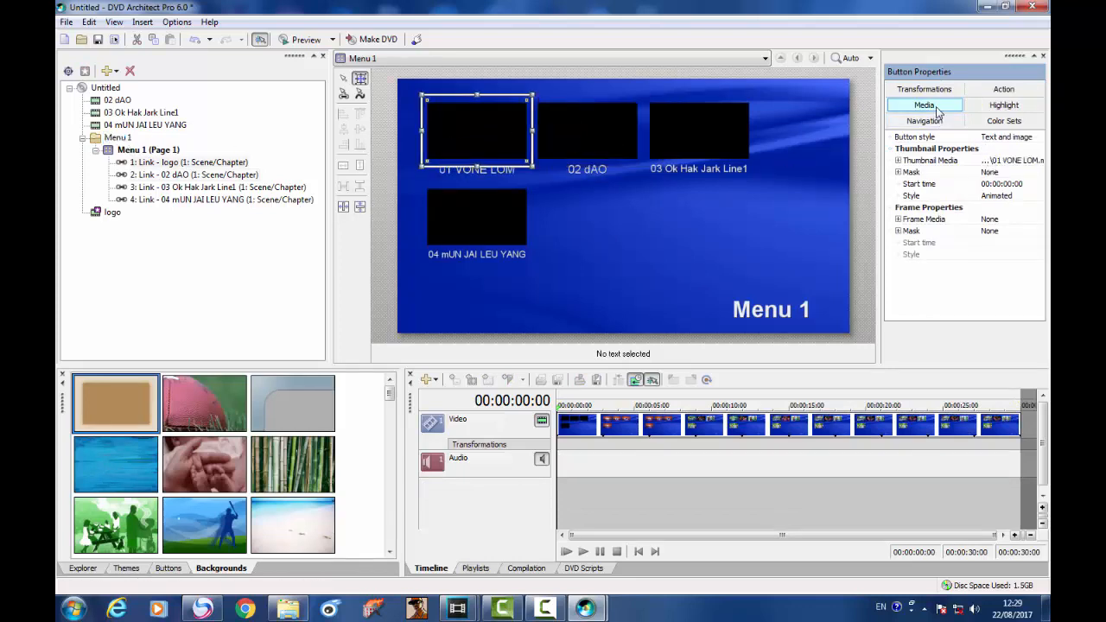
left_click(118, 138)
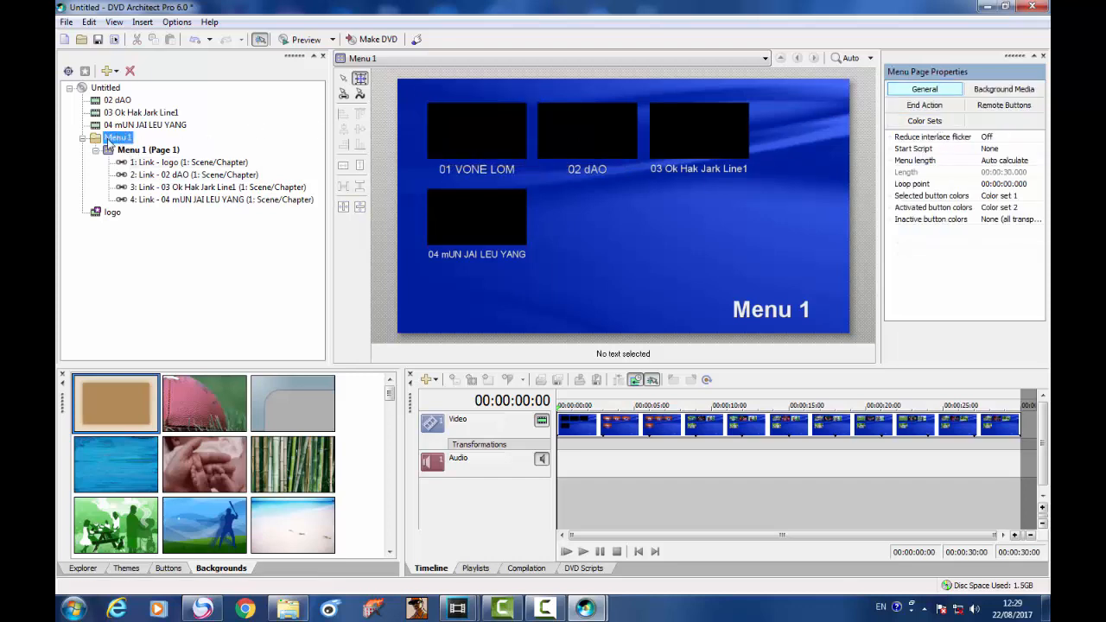
left_click(925, 104)
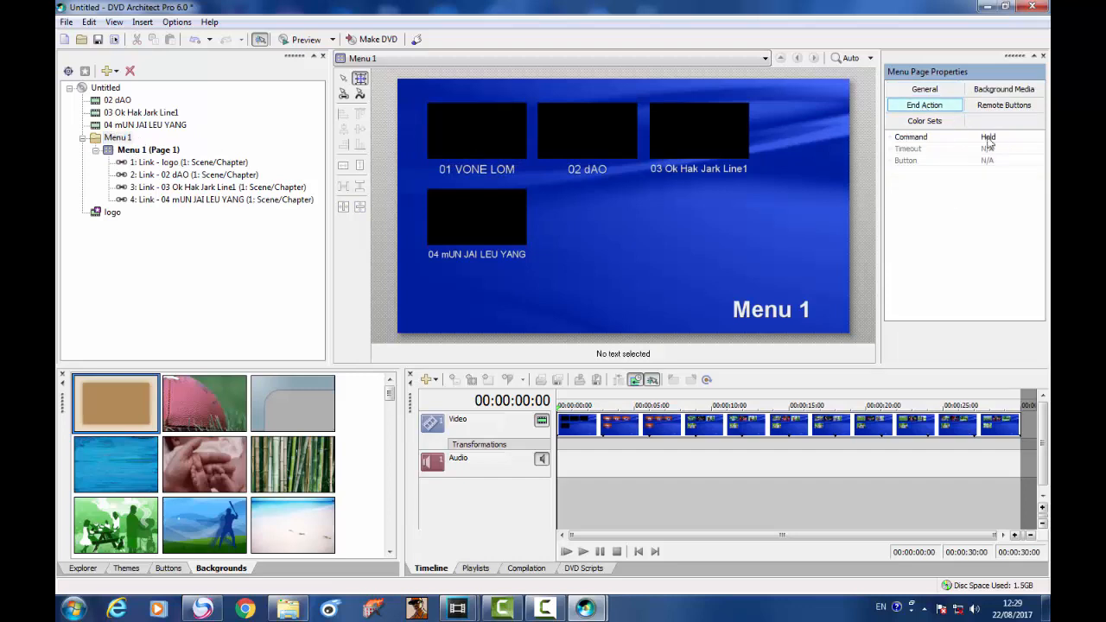
- Try the Activate button command for Menu 1's end action, view its button choices, and set the command back to Hold
left_click(1004, 139)
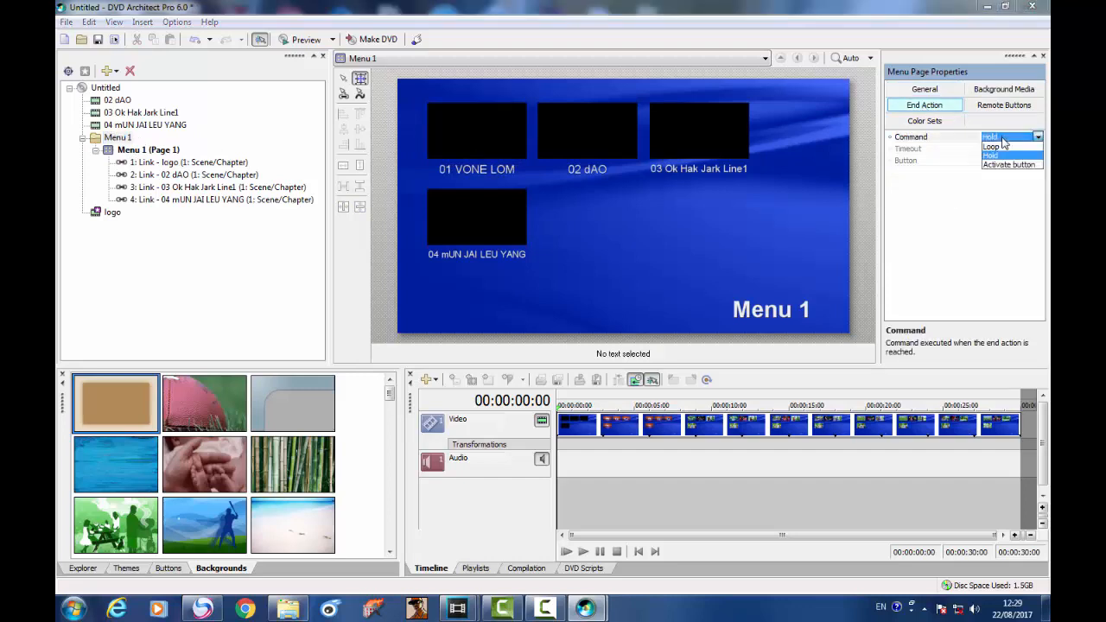
left_click(987, 185)
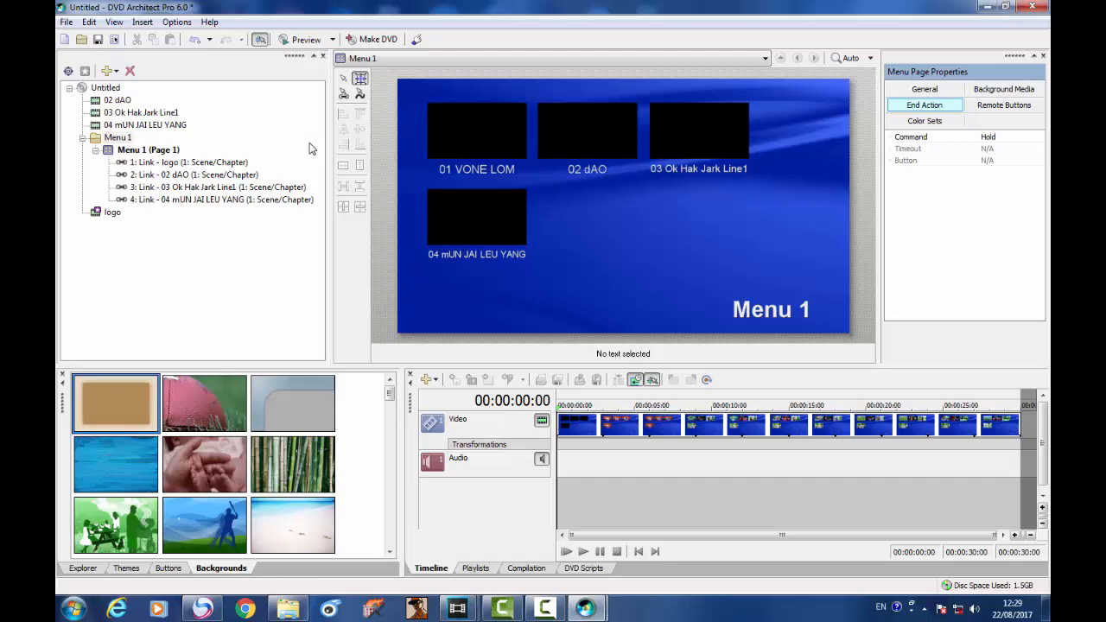
left_click(991, 140)
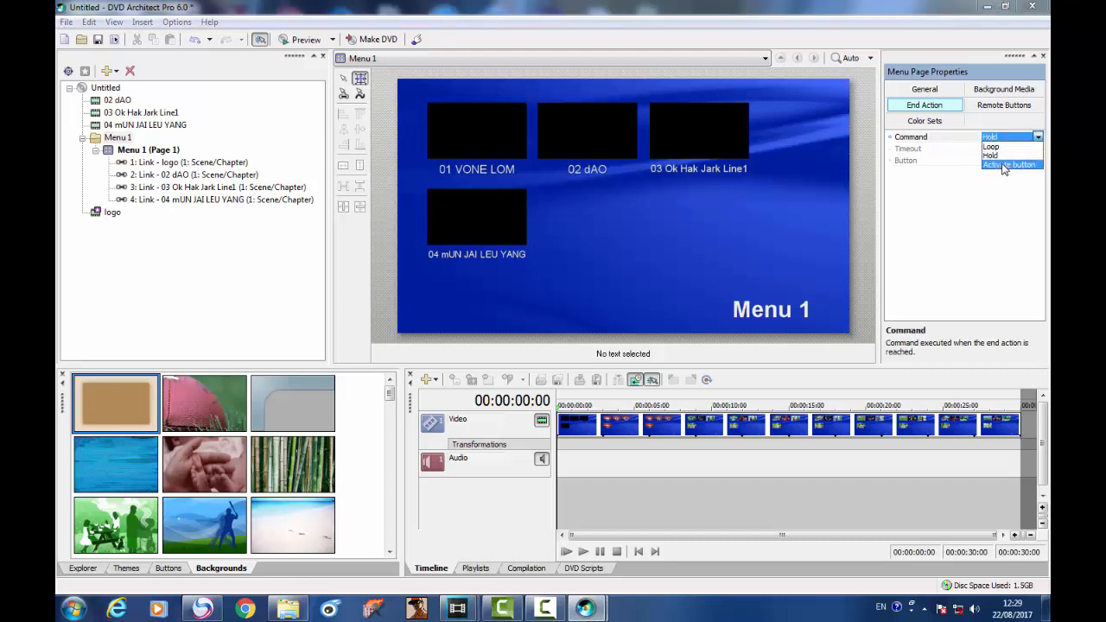
left_click(1004, 165)
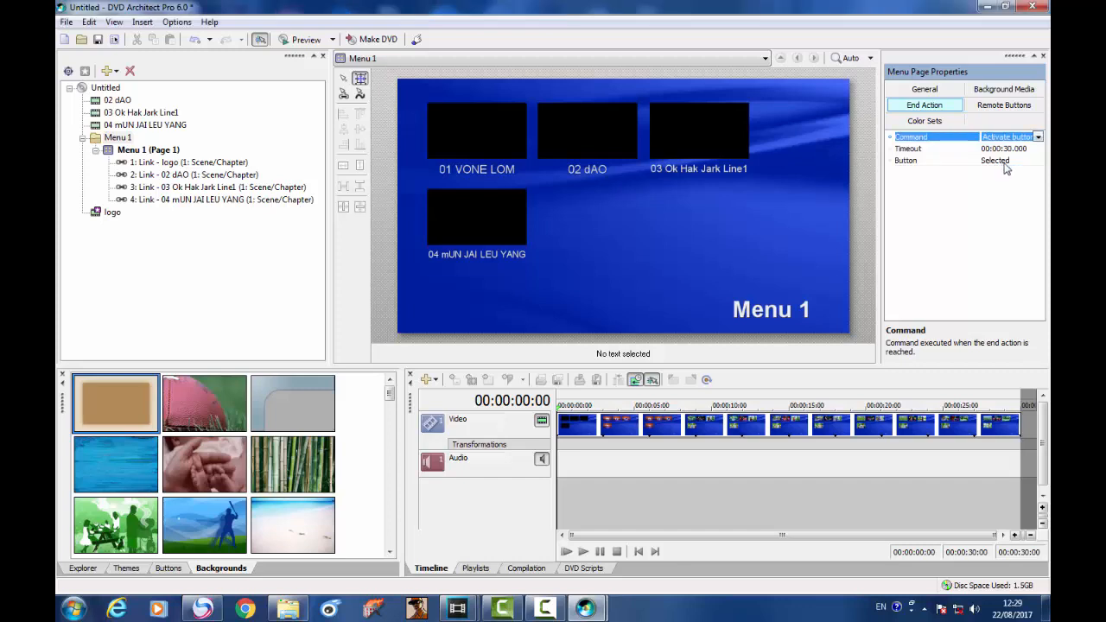
left_click(1006, 162)
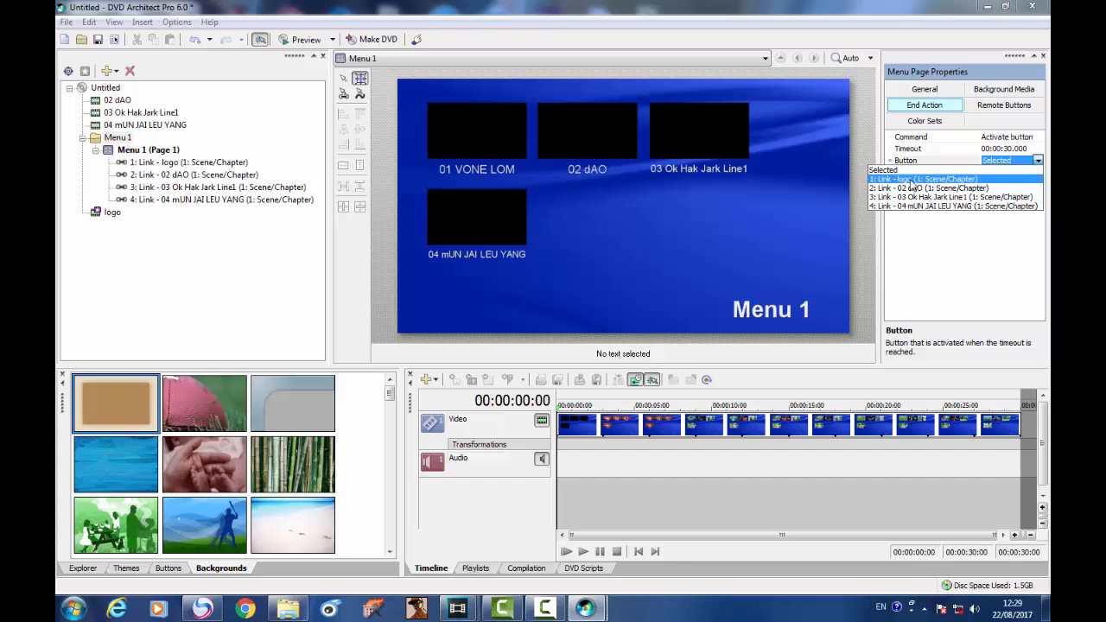
left_click(976, 145)
left_click(991, 139)
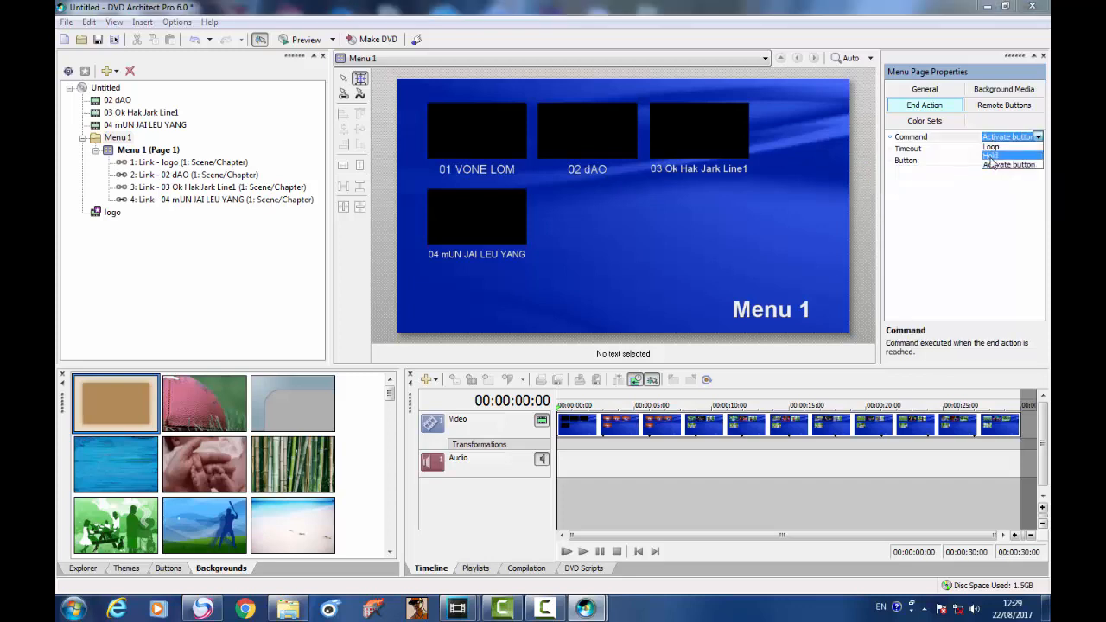
left_click(991, 156)
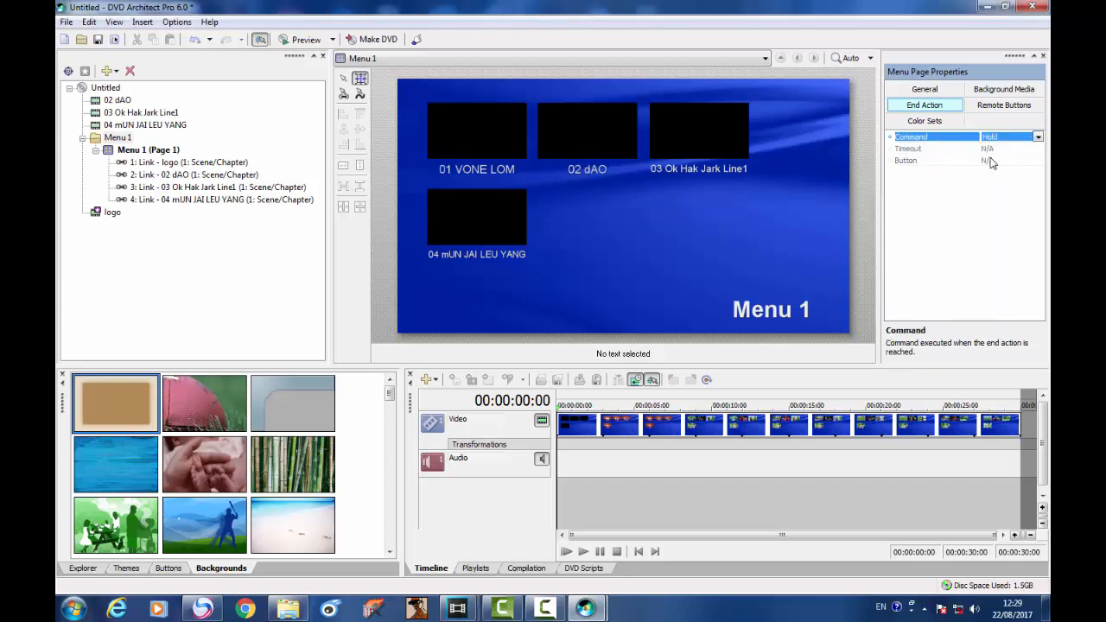
- Set Menu 1's end action command to Activate button with 1: Link - logo as the activated button
left_click(1007, 139)
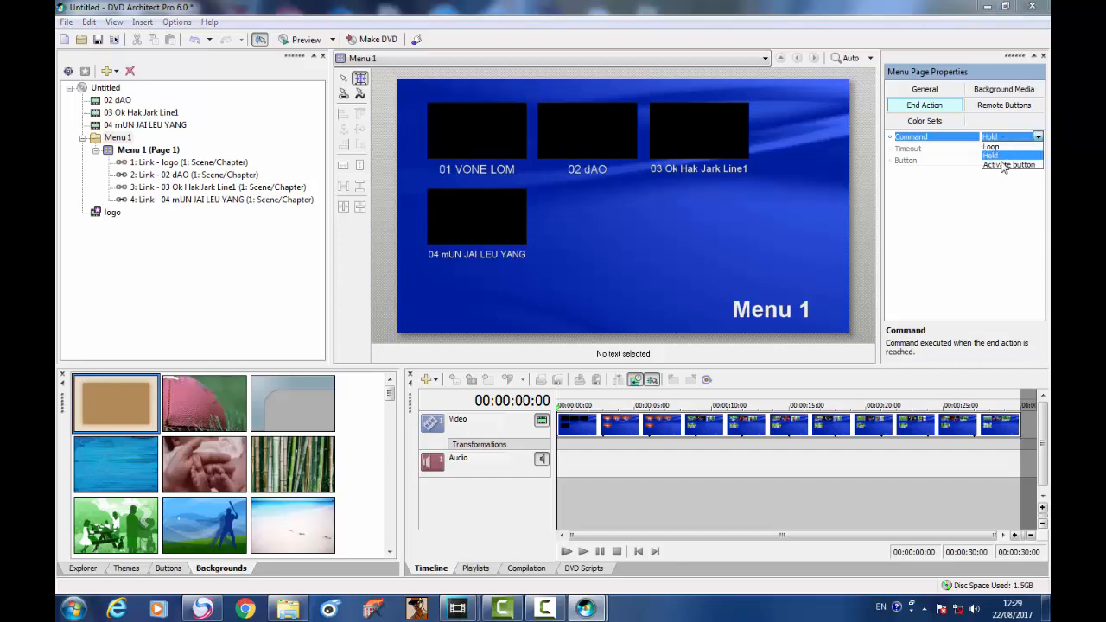
left_click(1004, 165)
left_click(995, 161)
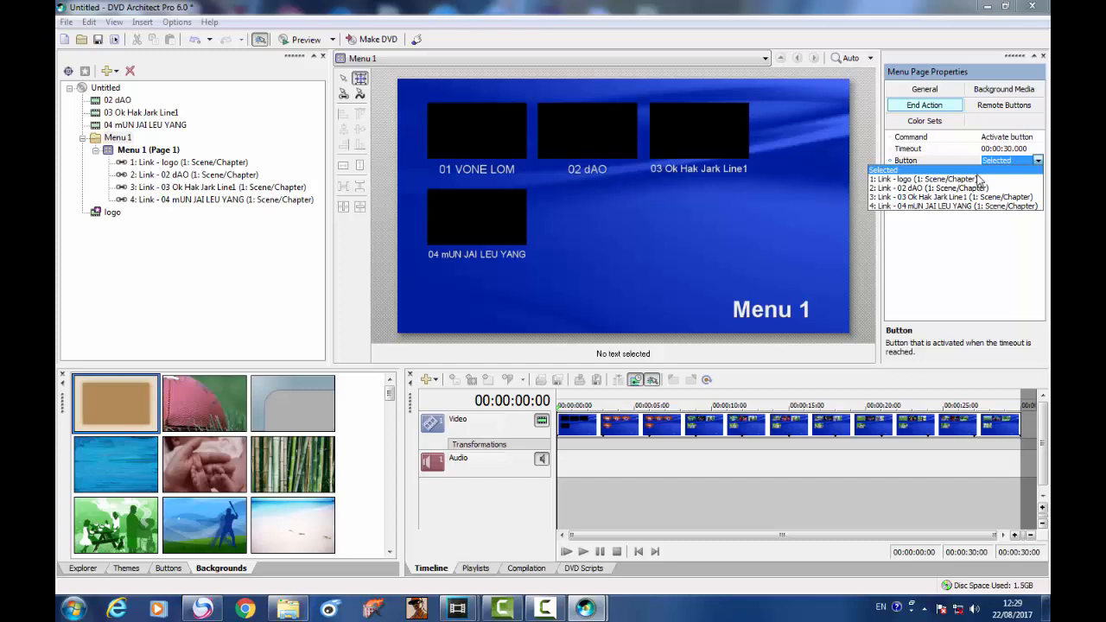
left_click(909, 180)
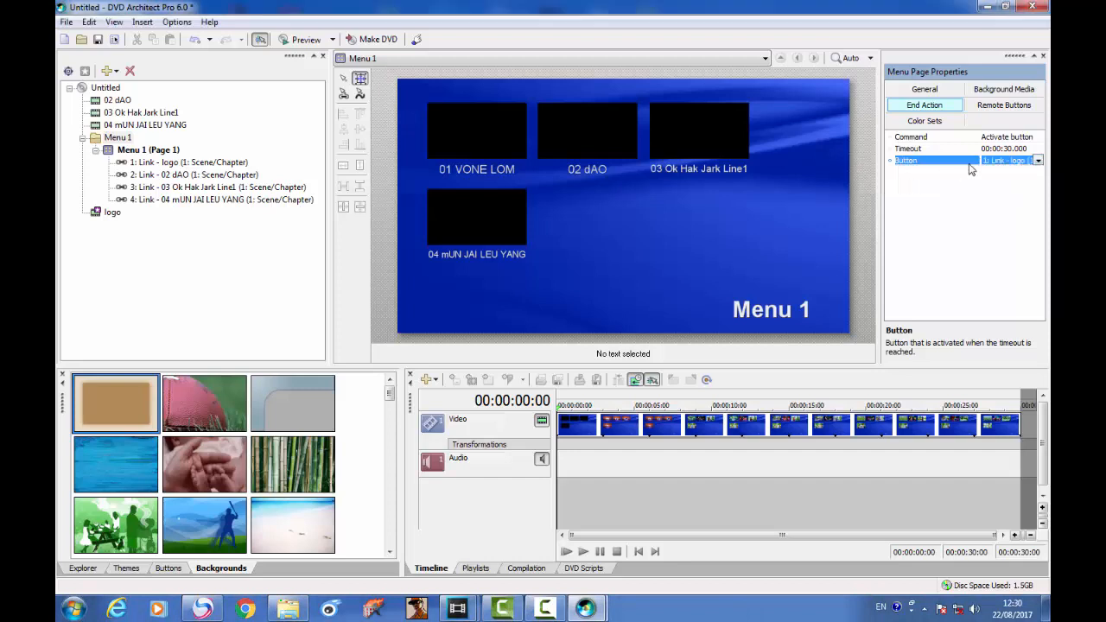
- Review the end action destinations of the logo and 02 dAO videos
left_click(112, 213)
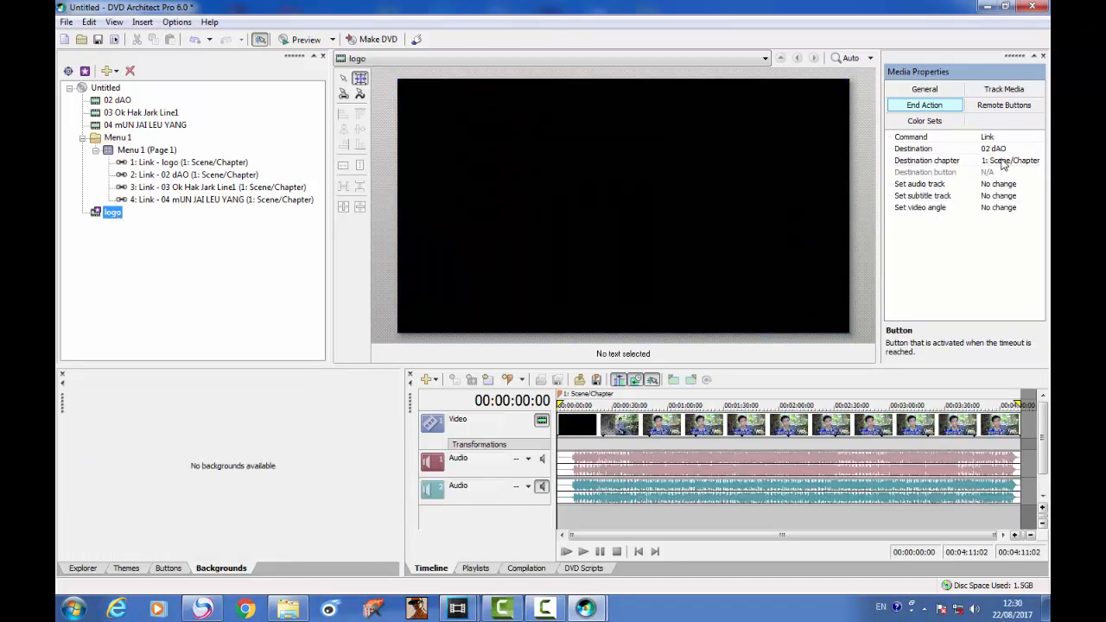
left_click(118, 99)
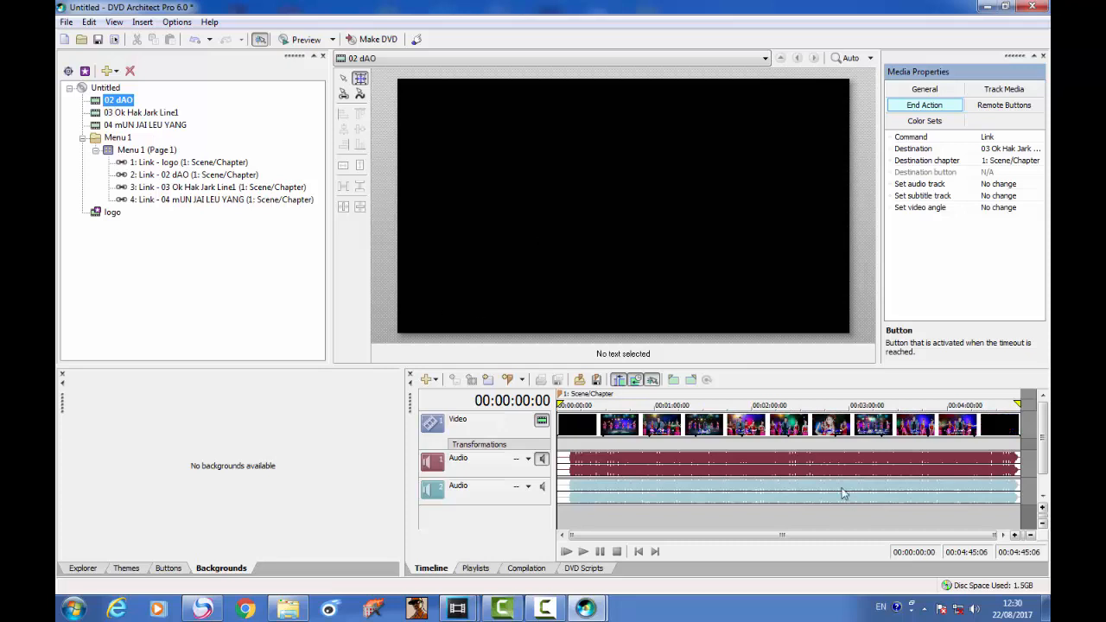
- Preview 02 dAO from about 00:01:39 and switch playback to audio track 2
left_click(718, 425)
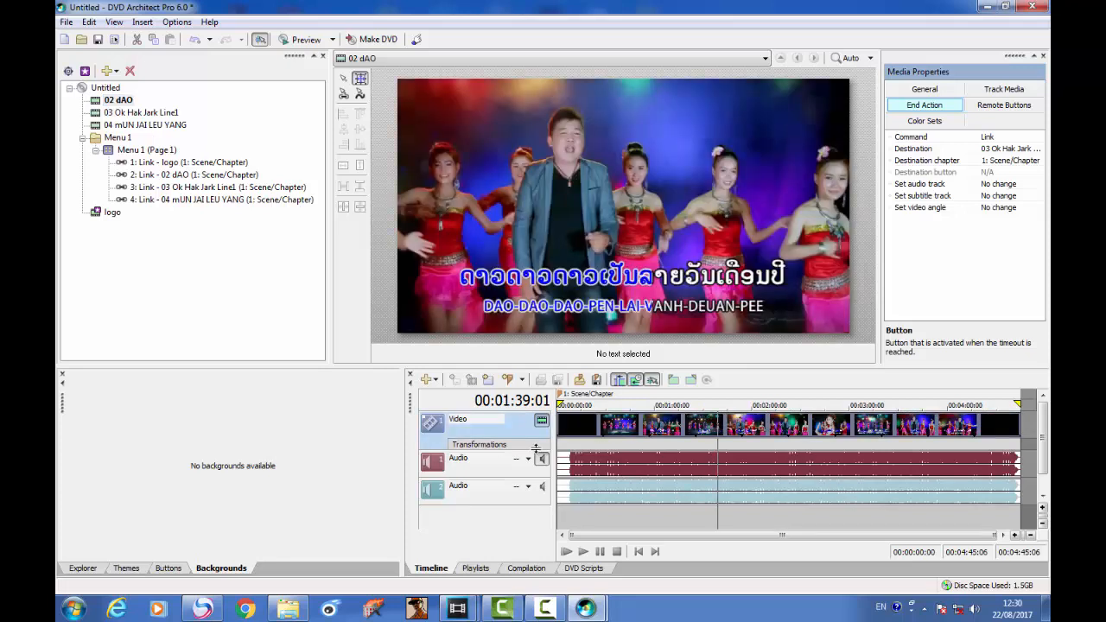
left_click(304, 43)
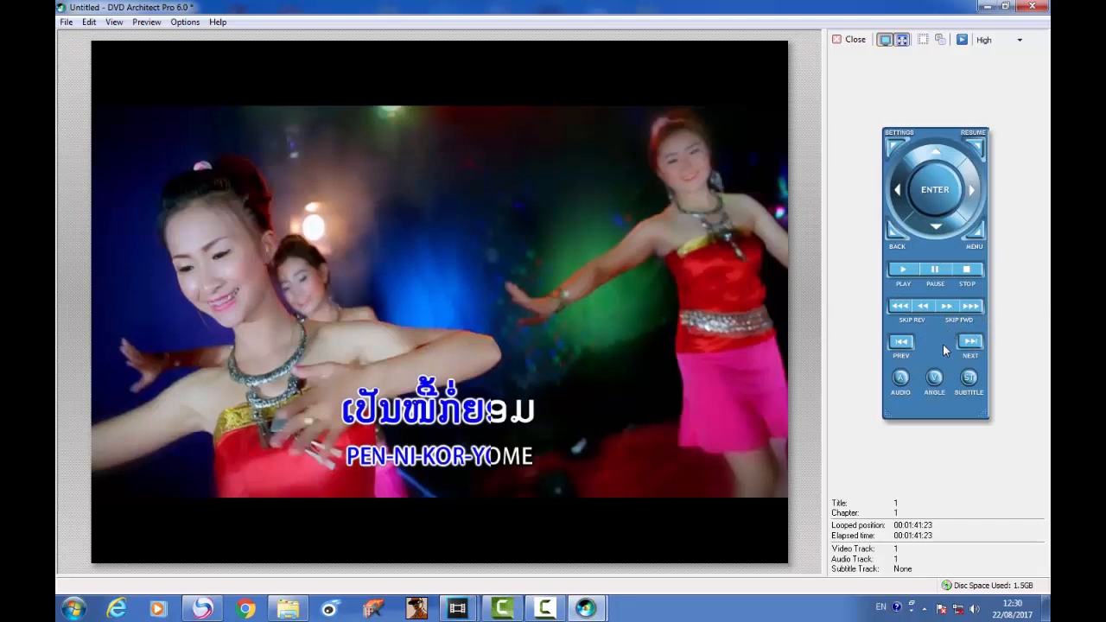
left_click(901, 379)
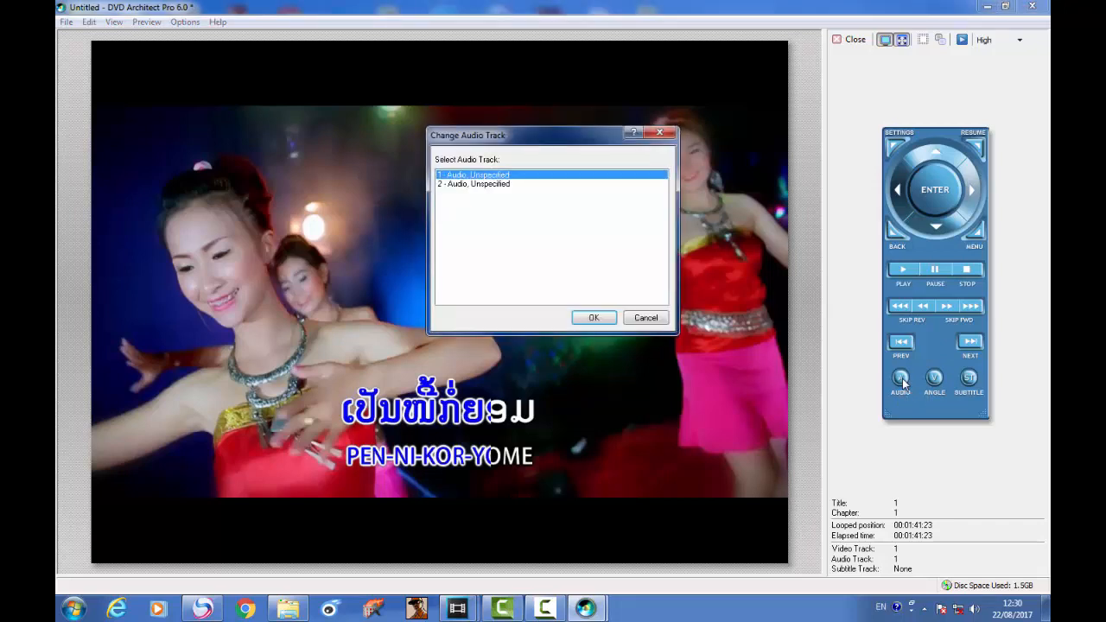
double_click(491, 184)
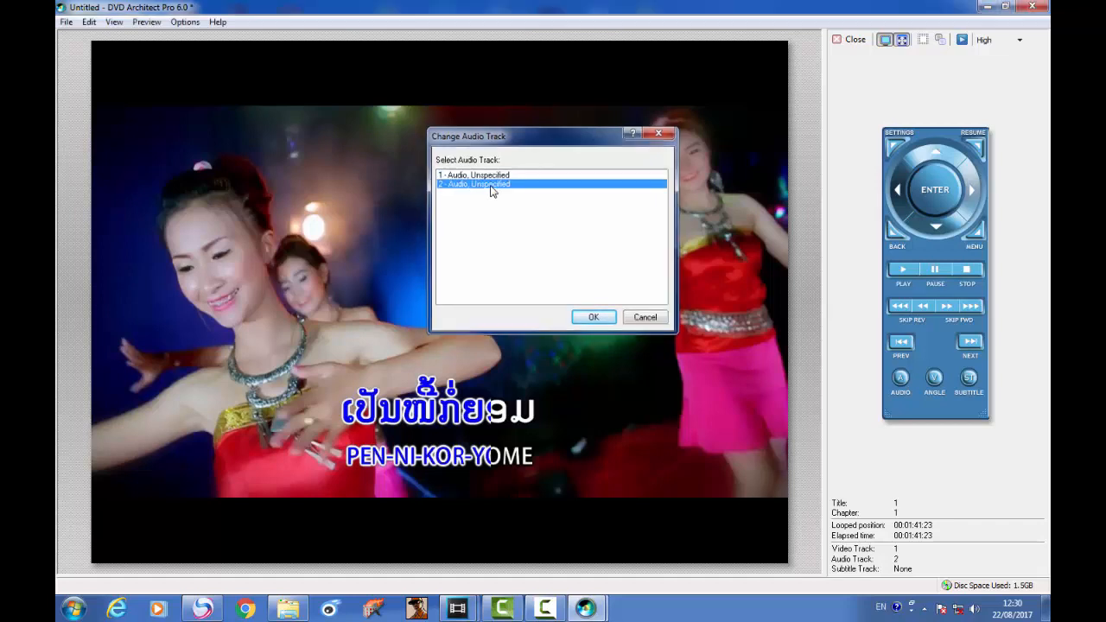
- Confirm audio track 2 for the 02 dAO preview, resume playback, and close the preview
left_click(896, 380)
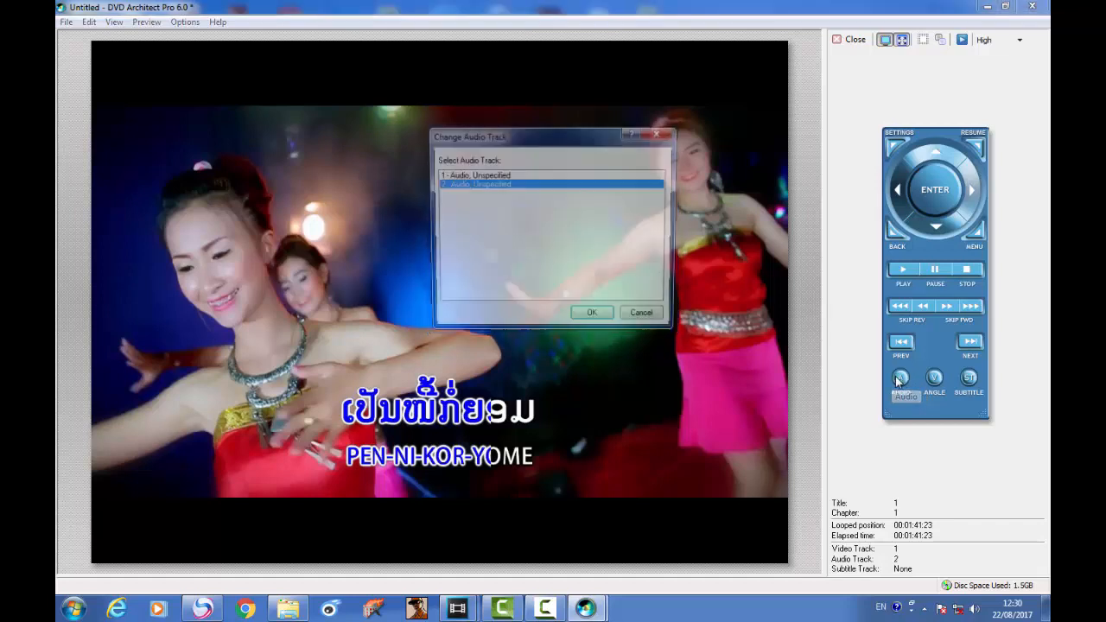
left_click(595, 319)
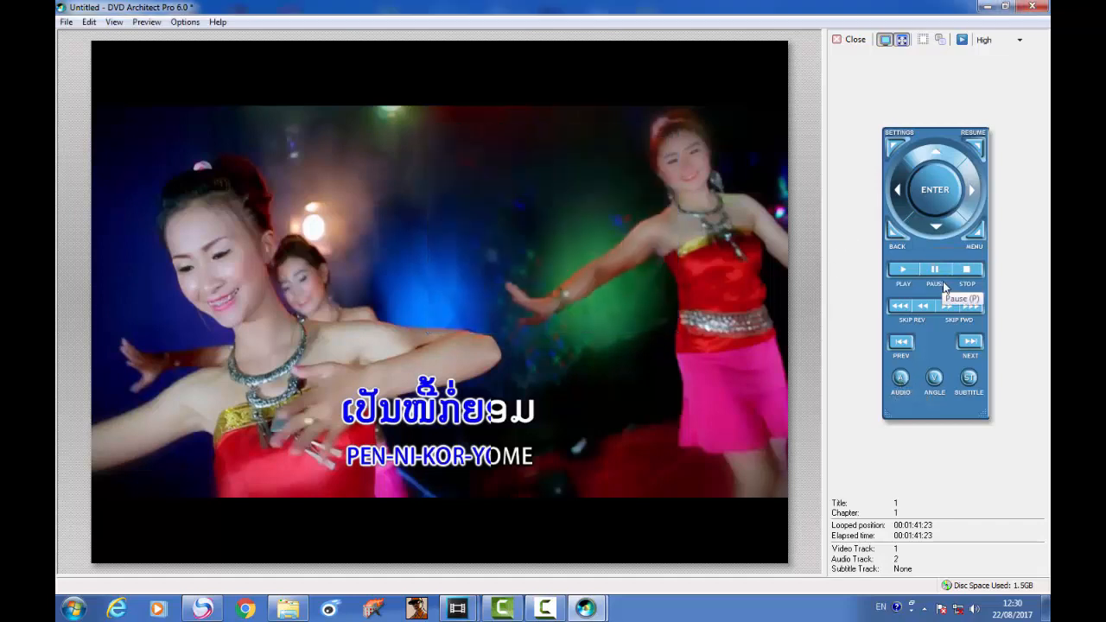
left_click(905, 270)
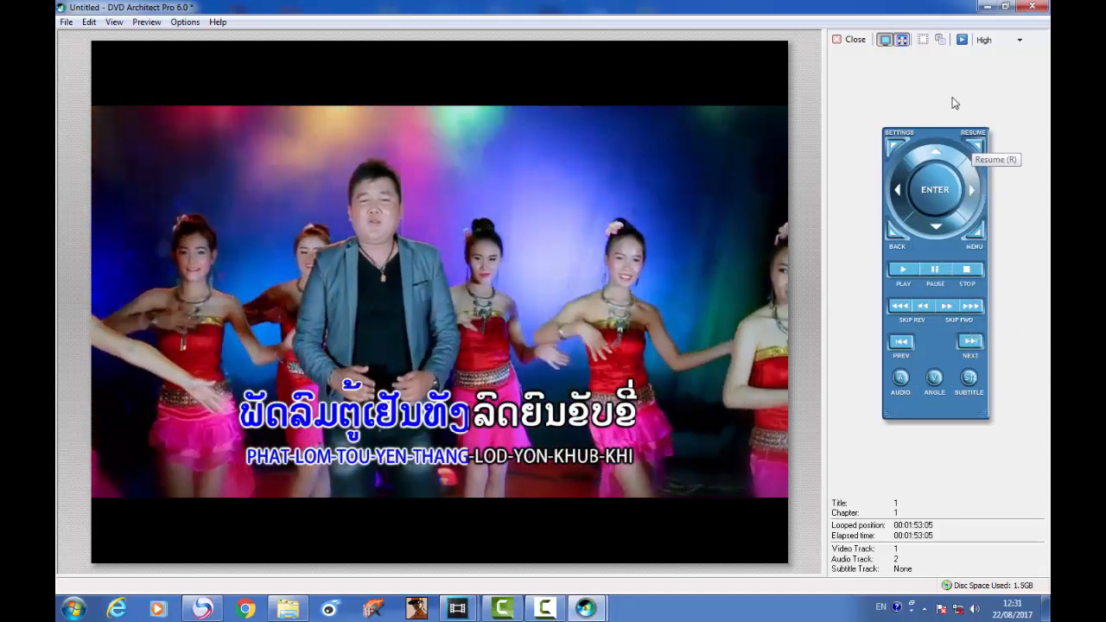
left_click(856, 40)
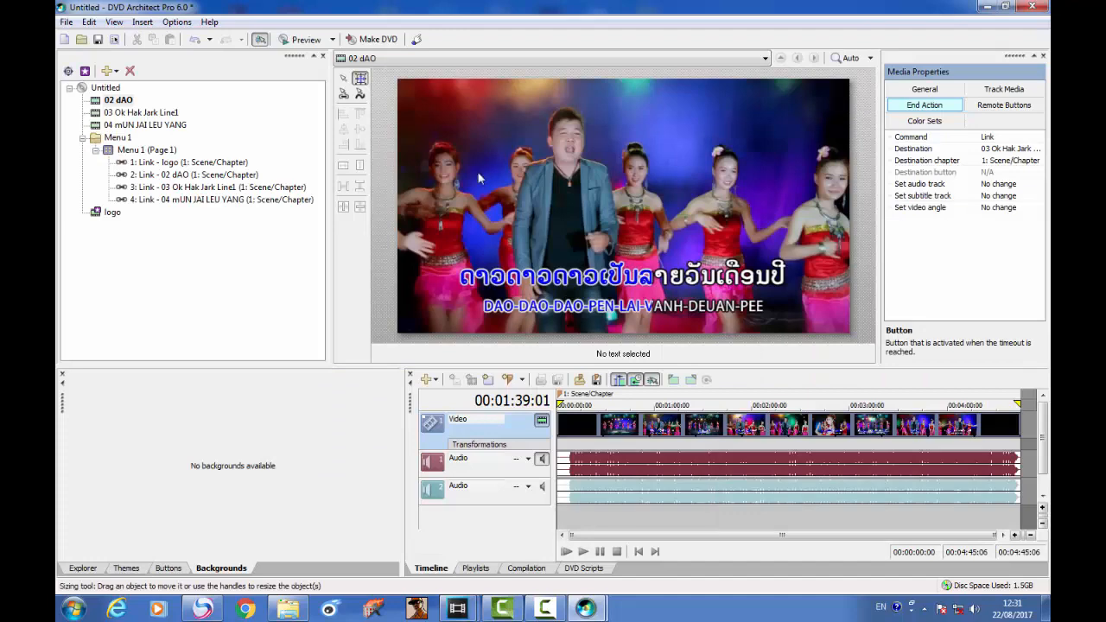
left_click(377, 42)
left_click(400, 206)
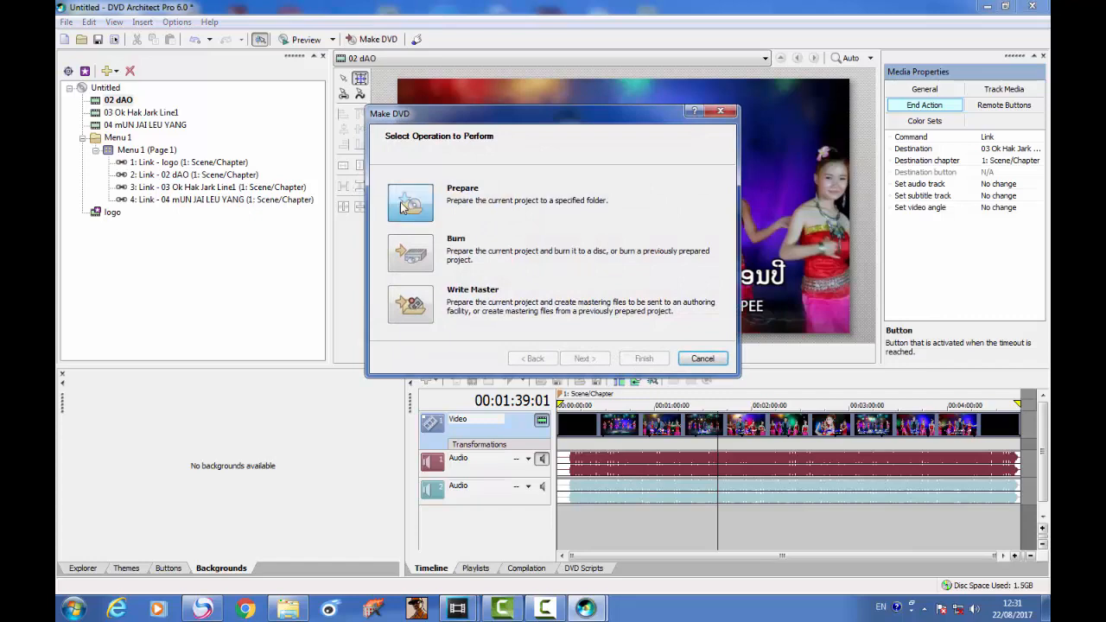
left_click(702, 360)
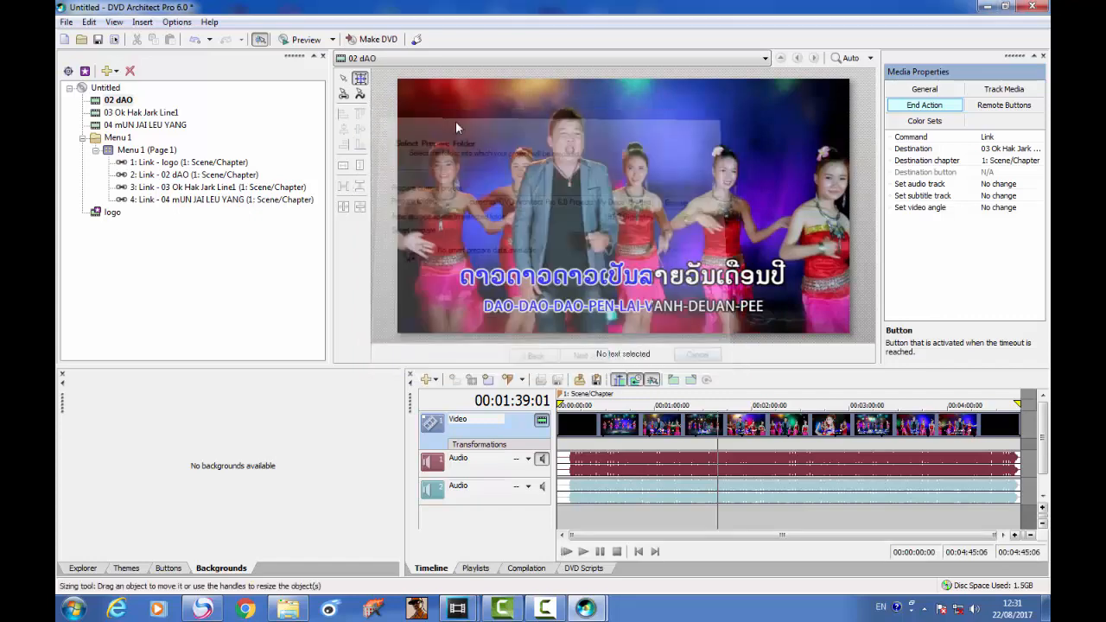
- Start a Make DVD Prepare operation, browse the prepare folder locations, and accept the default folder under DVD Architect Pro 6.0 Projects
left_click(386, 42)
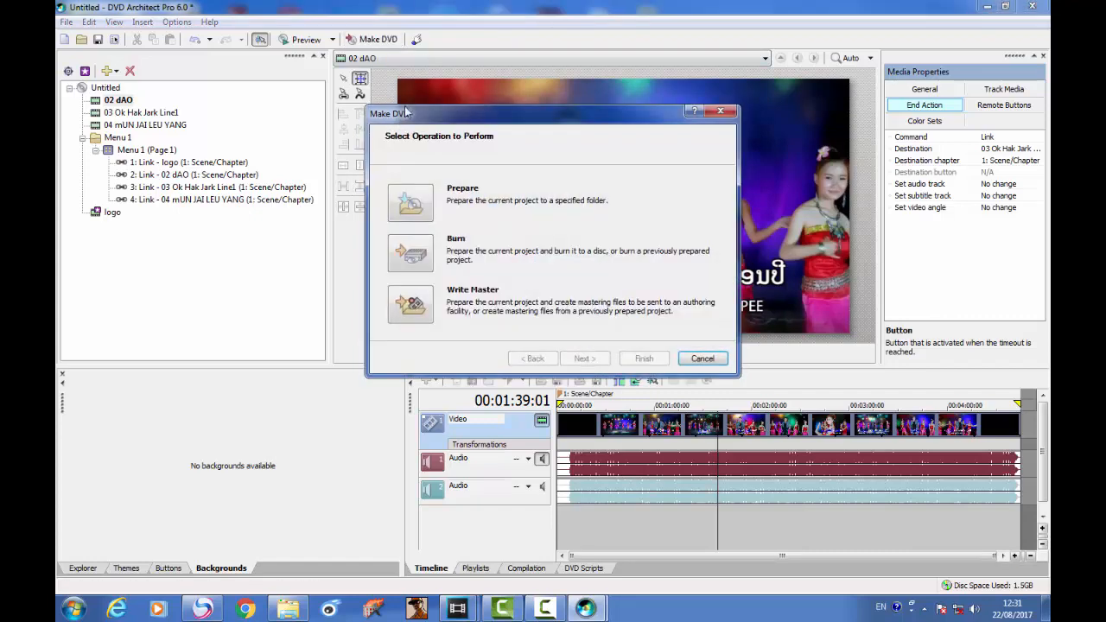
left_click(421, 216)
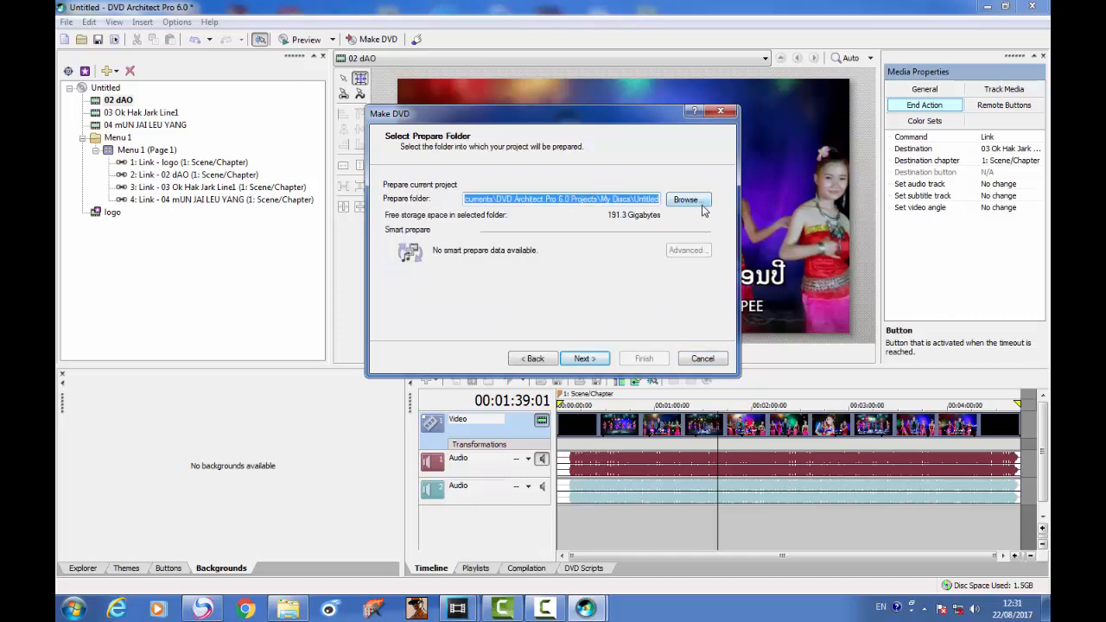
left_click(533, 358)
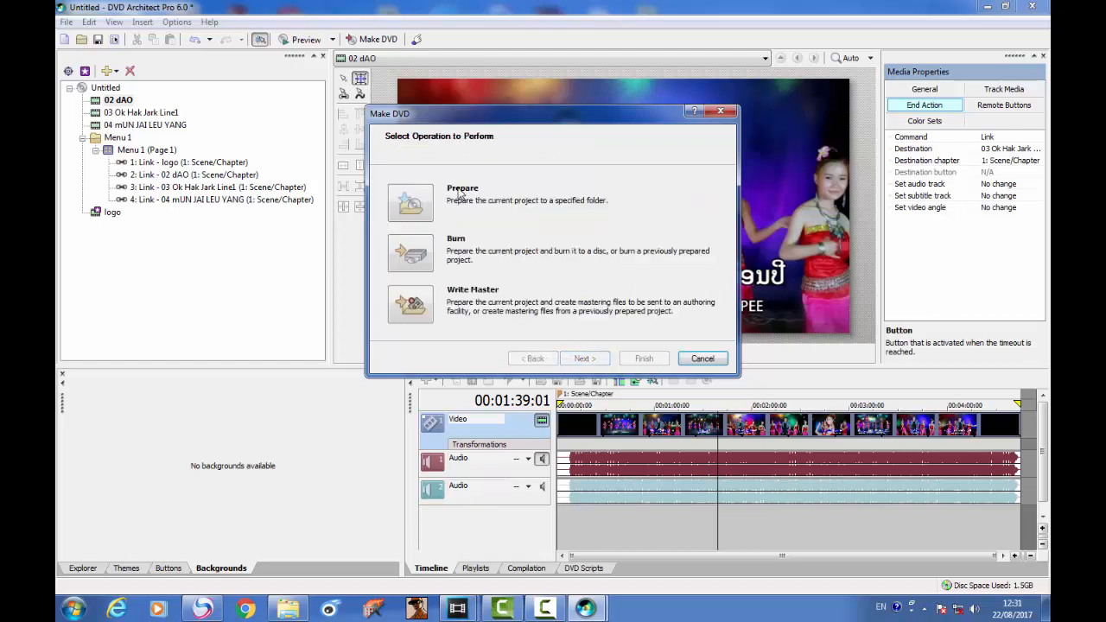
left_click(422, 208)
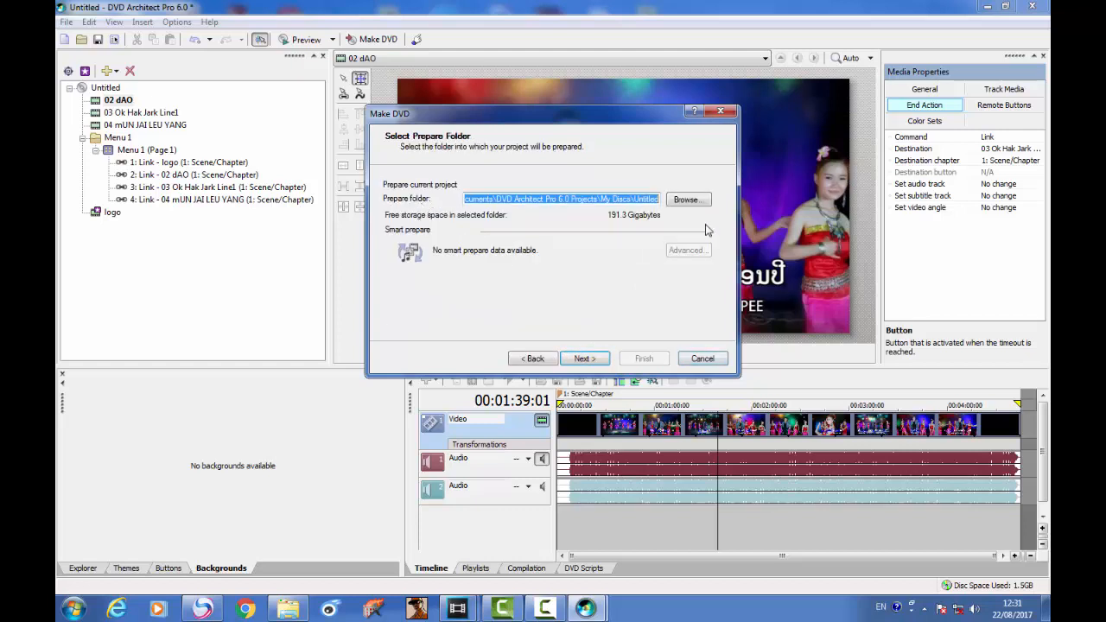
left_click(685, 200)
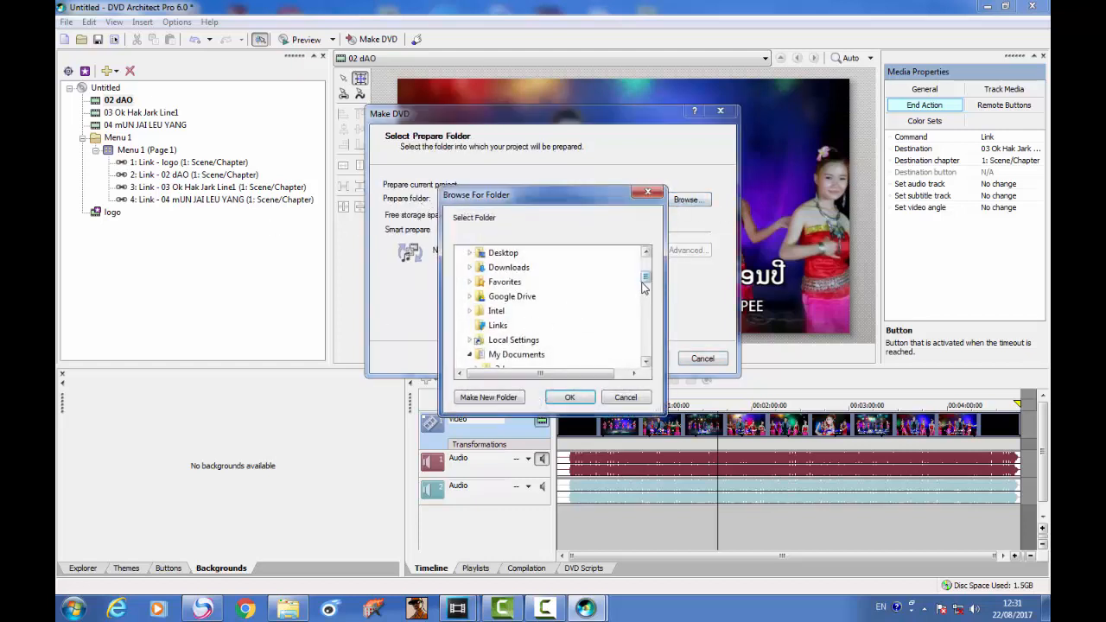
left_click_drag(646, 283, 640, 333)
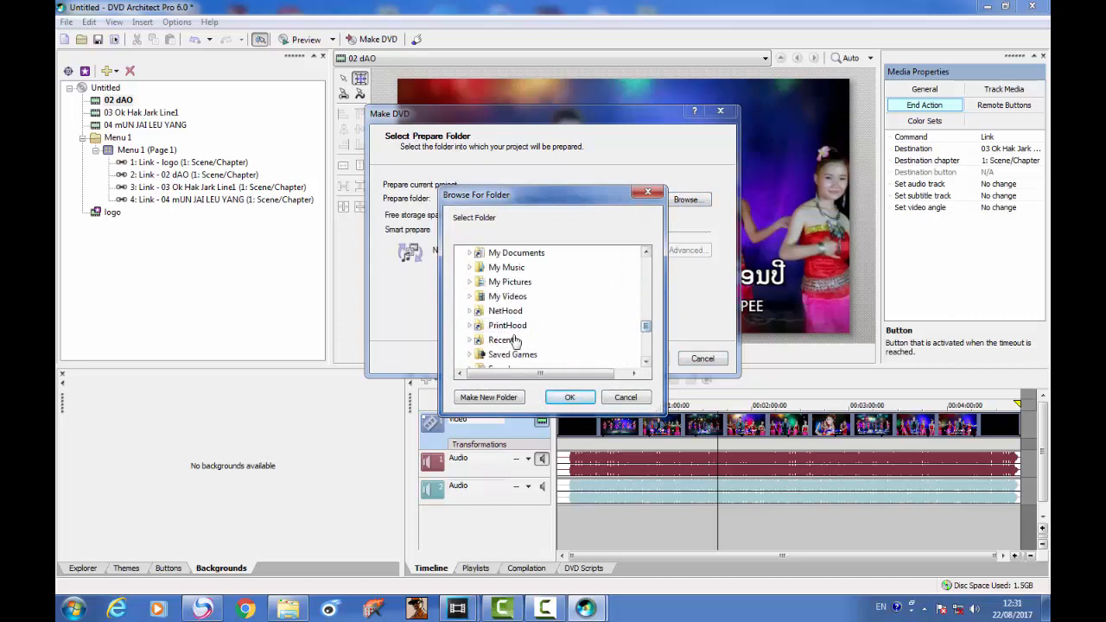
left_click(575, 399)
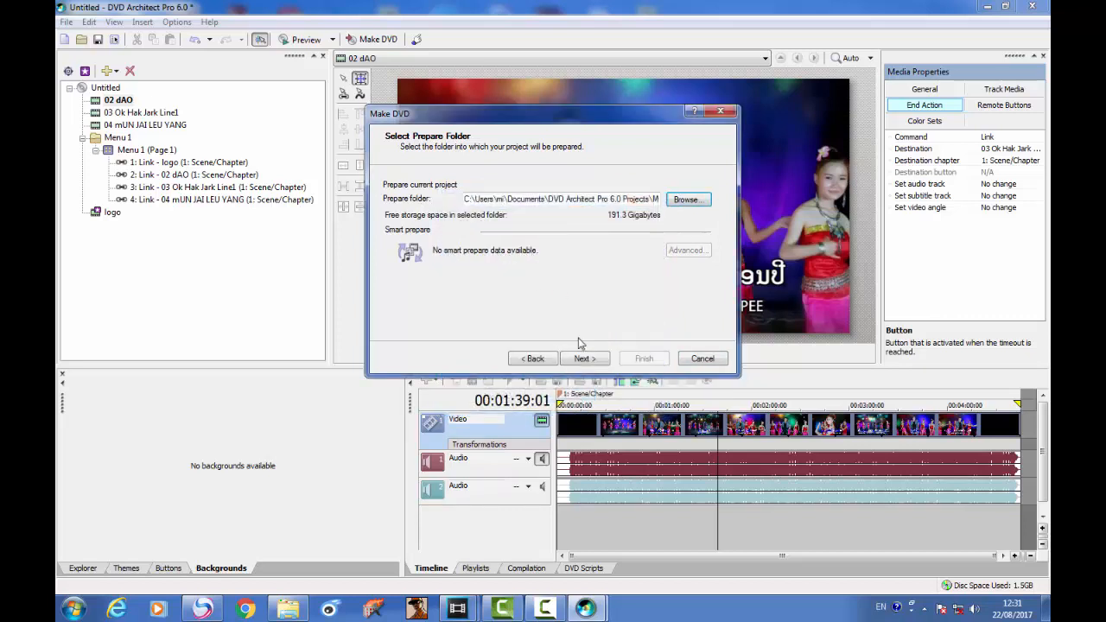
- Review the Make DVD message list and the subtitle and menu highlight mask check, and cancel before finishing the preparation
left_click(585, 359)
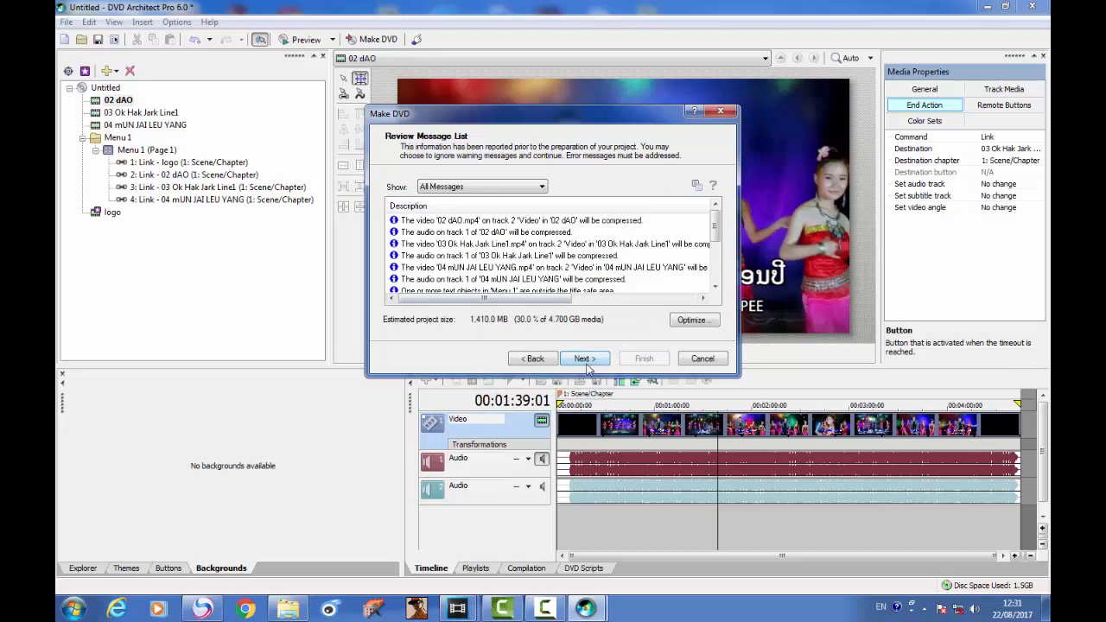
left_click(584, 360)
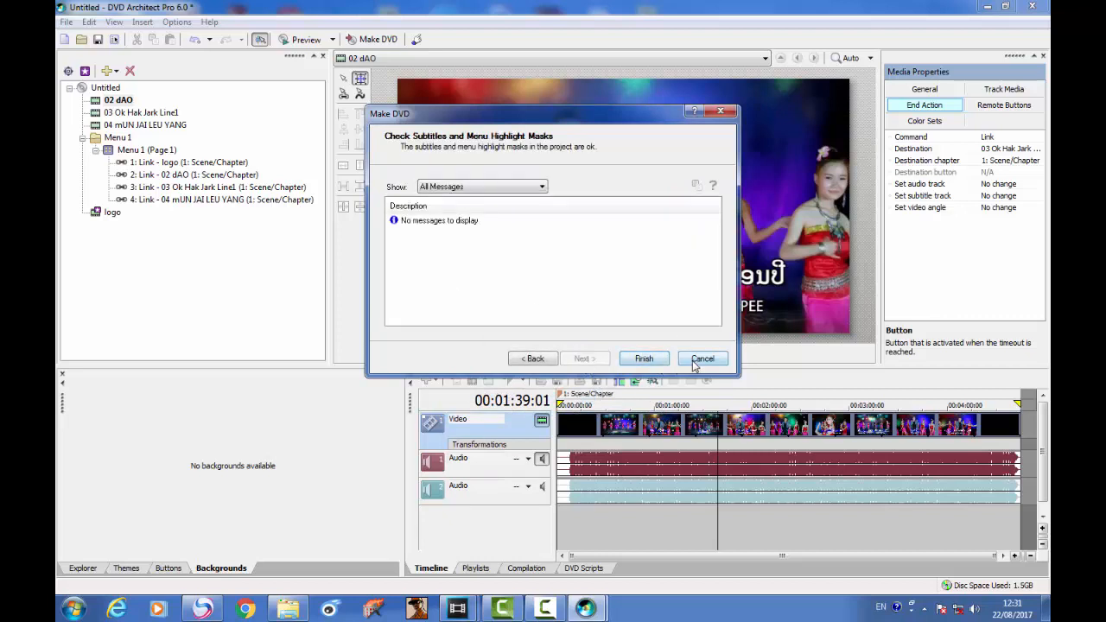
left_click(694, 365)
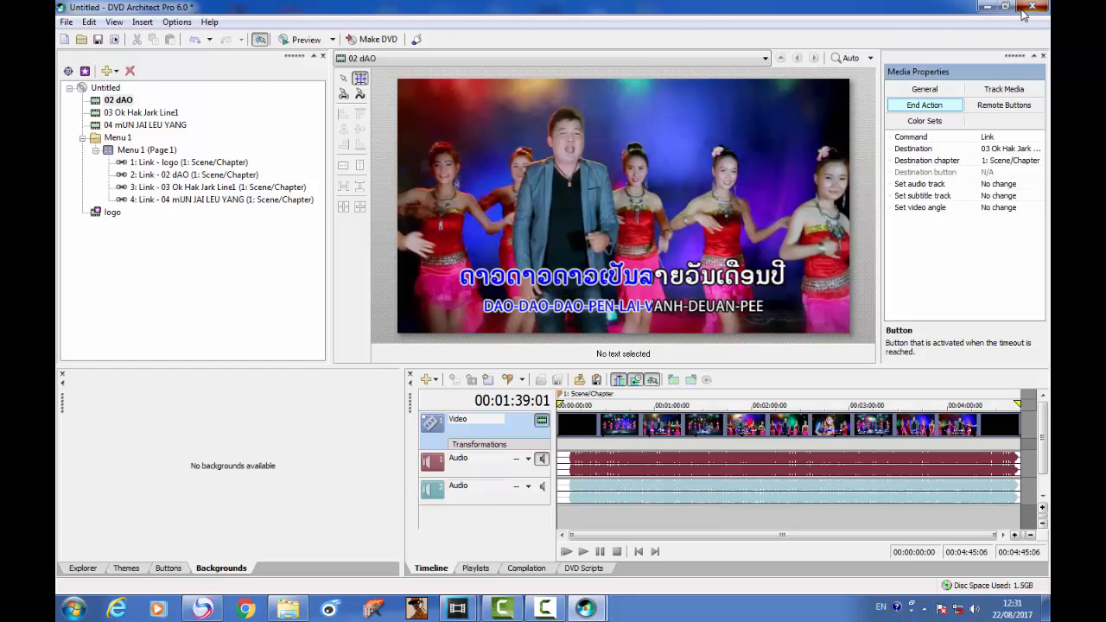
- View 02 dAO at about 00:00:51 and 00:02:22 on the timeline, and close the untitled karaoke project
left_click(642, 441)
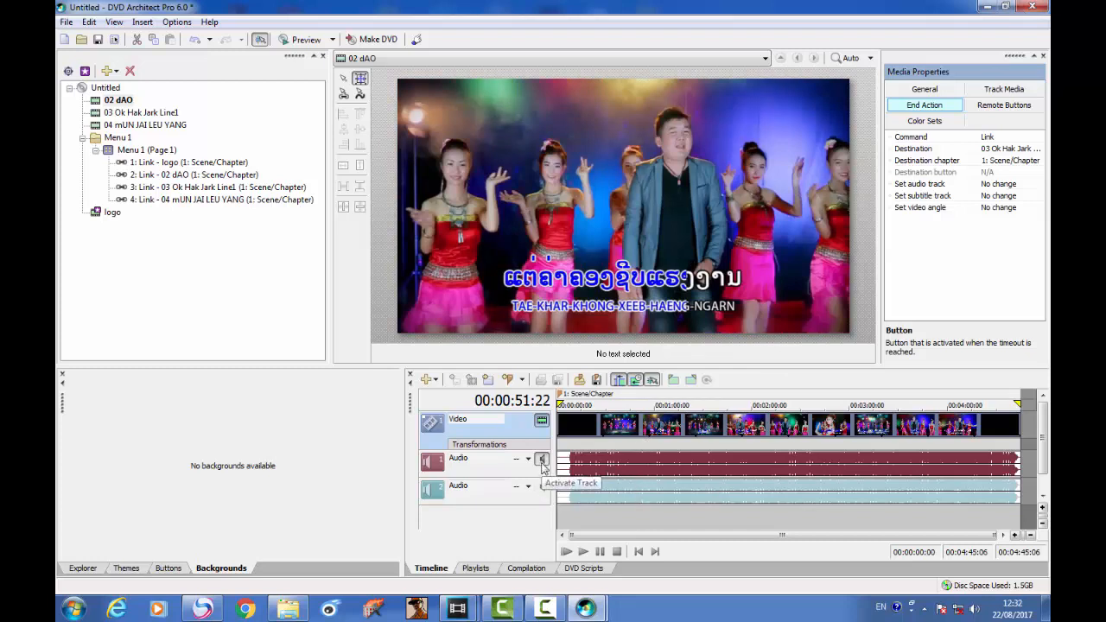
left_click(790, 429)
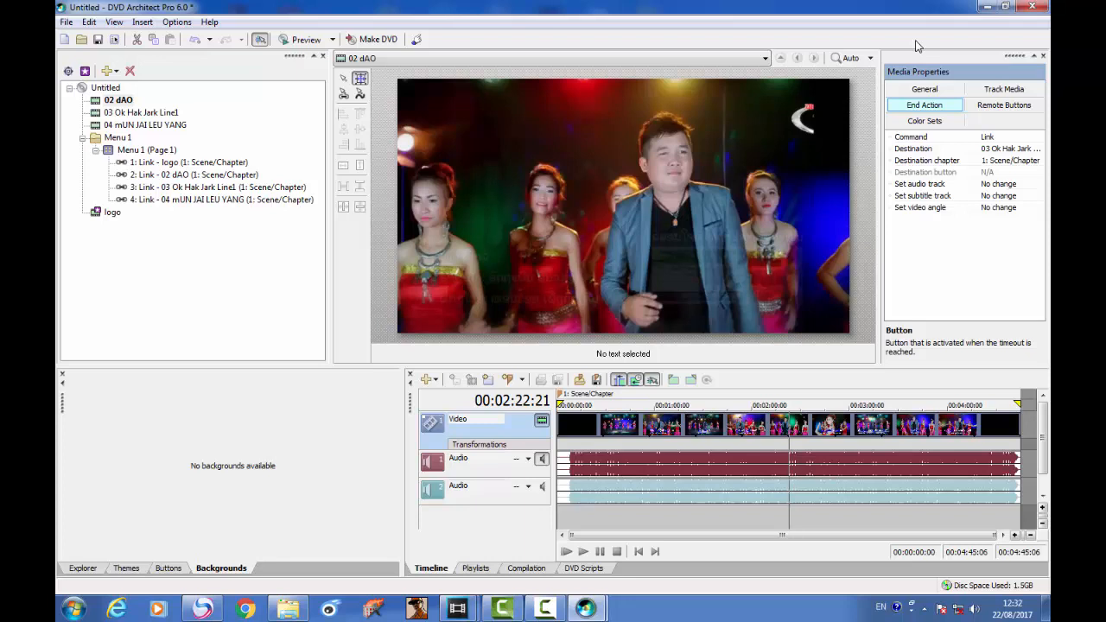
left_click(1029, 7)
left_click(543, 232)
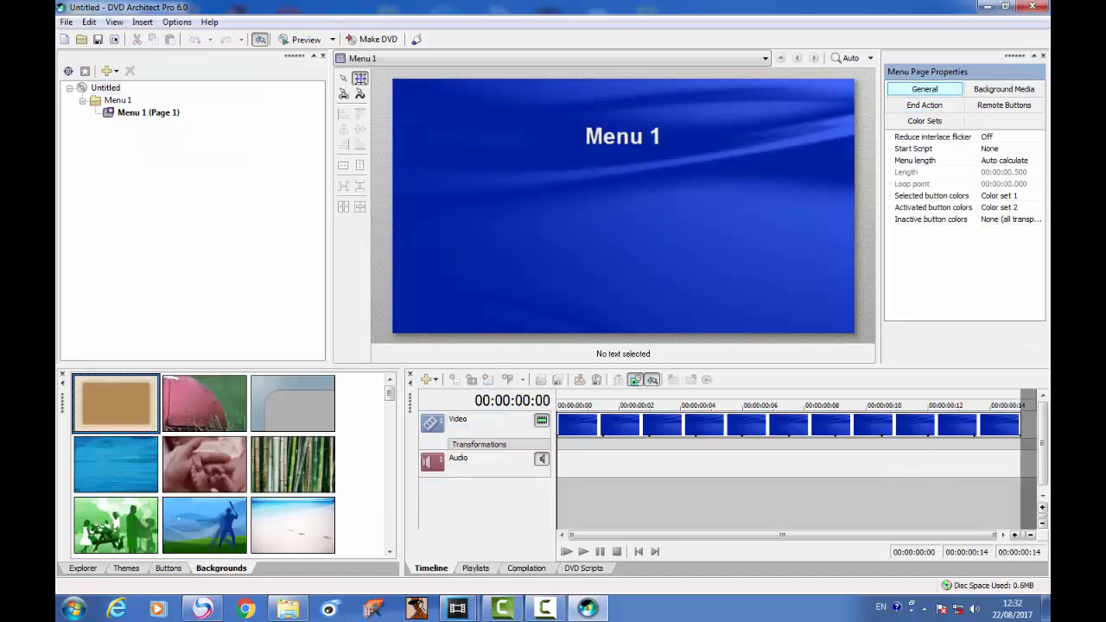